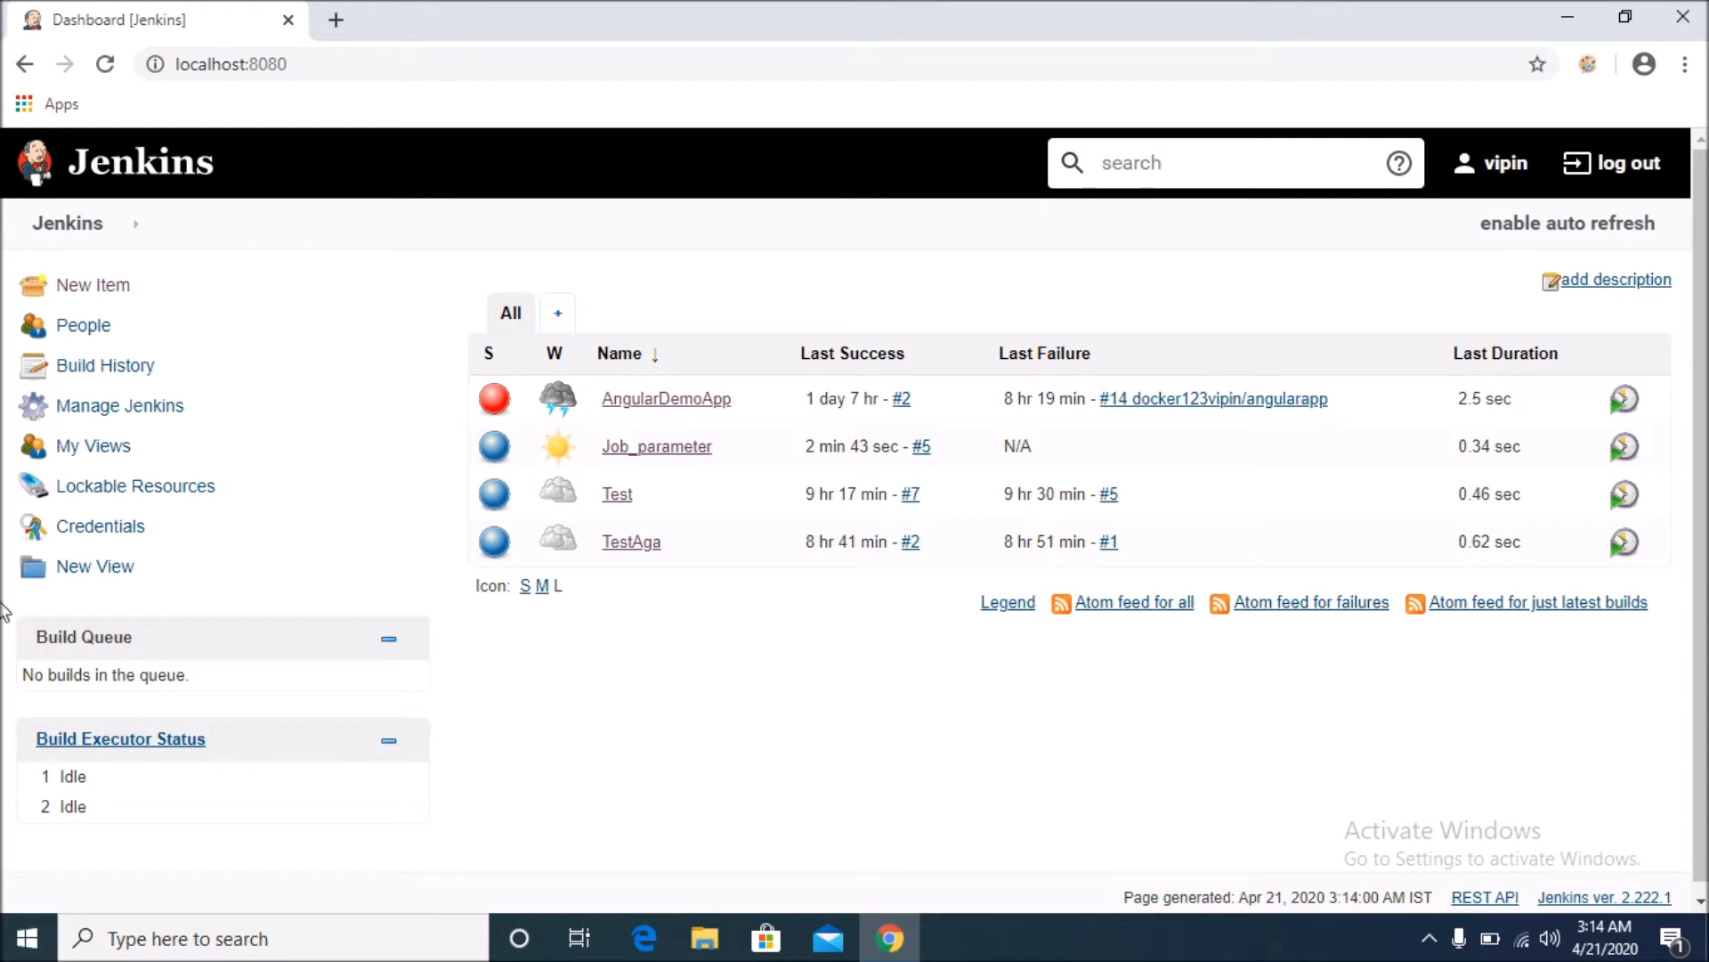
- Create a new freestyle project named Job_With_Parameter
left_click(76, 286)
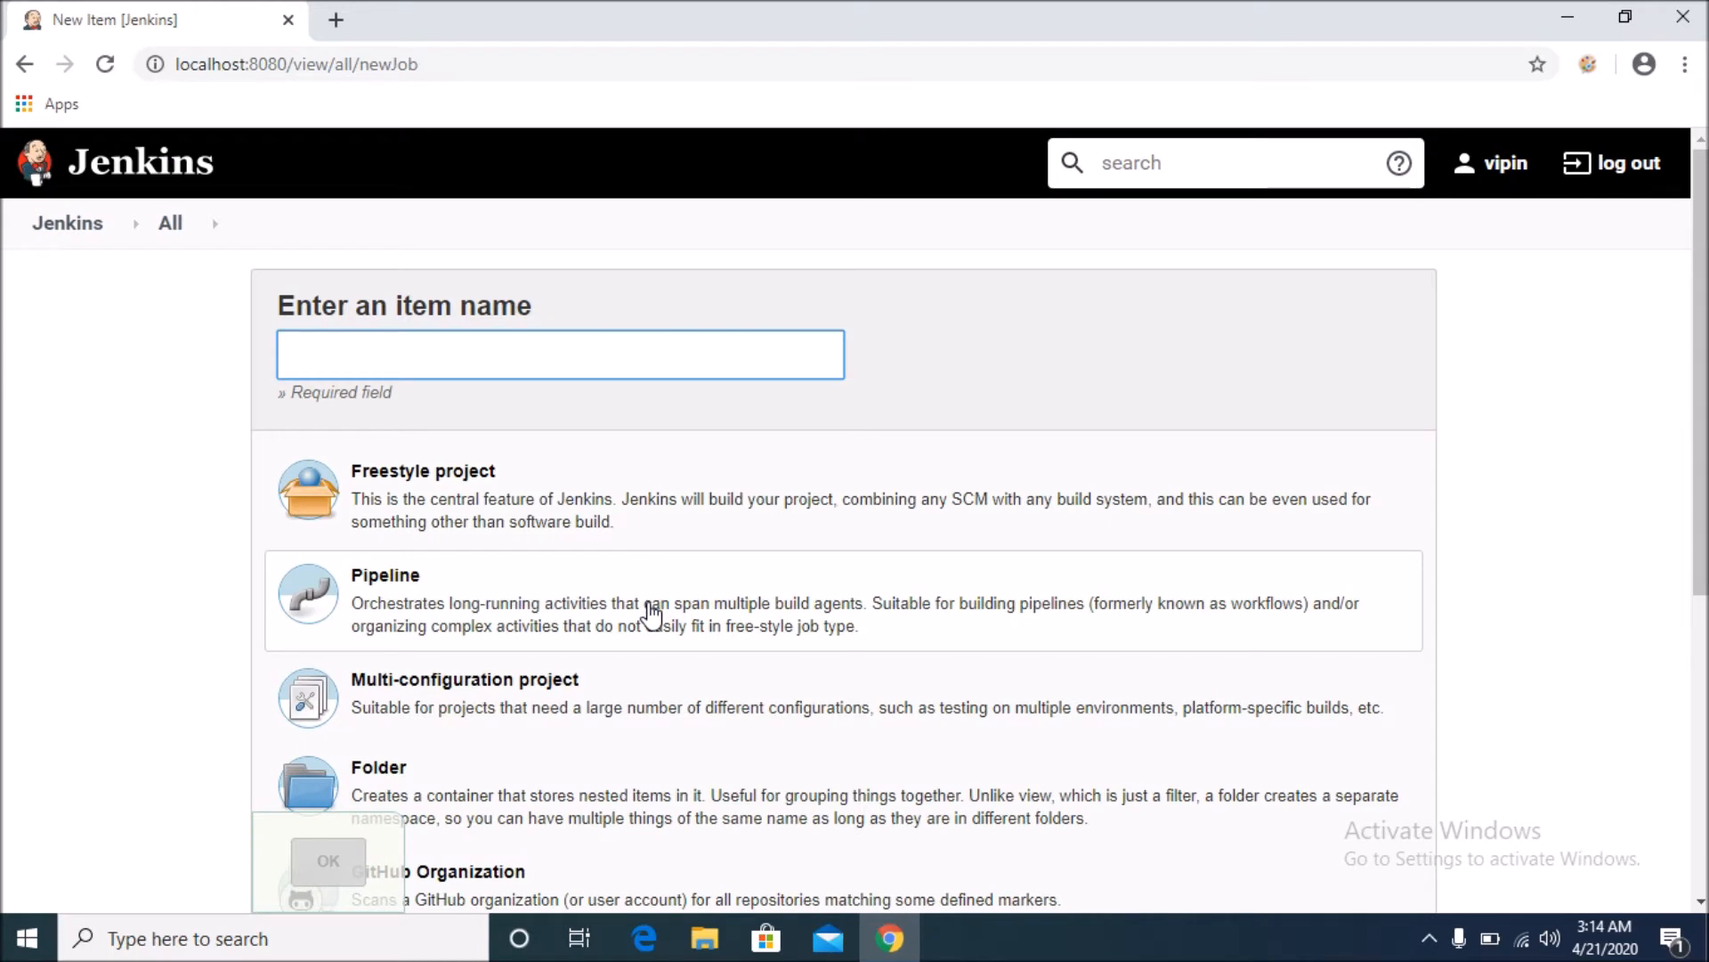
type("Jo")
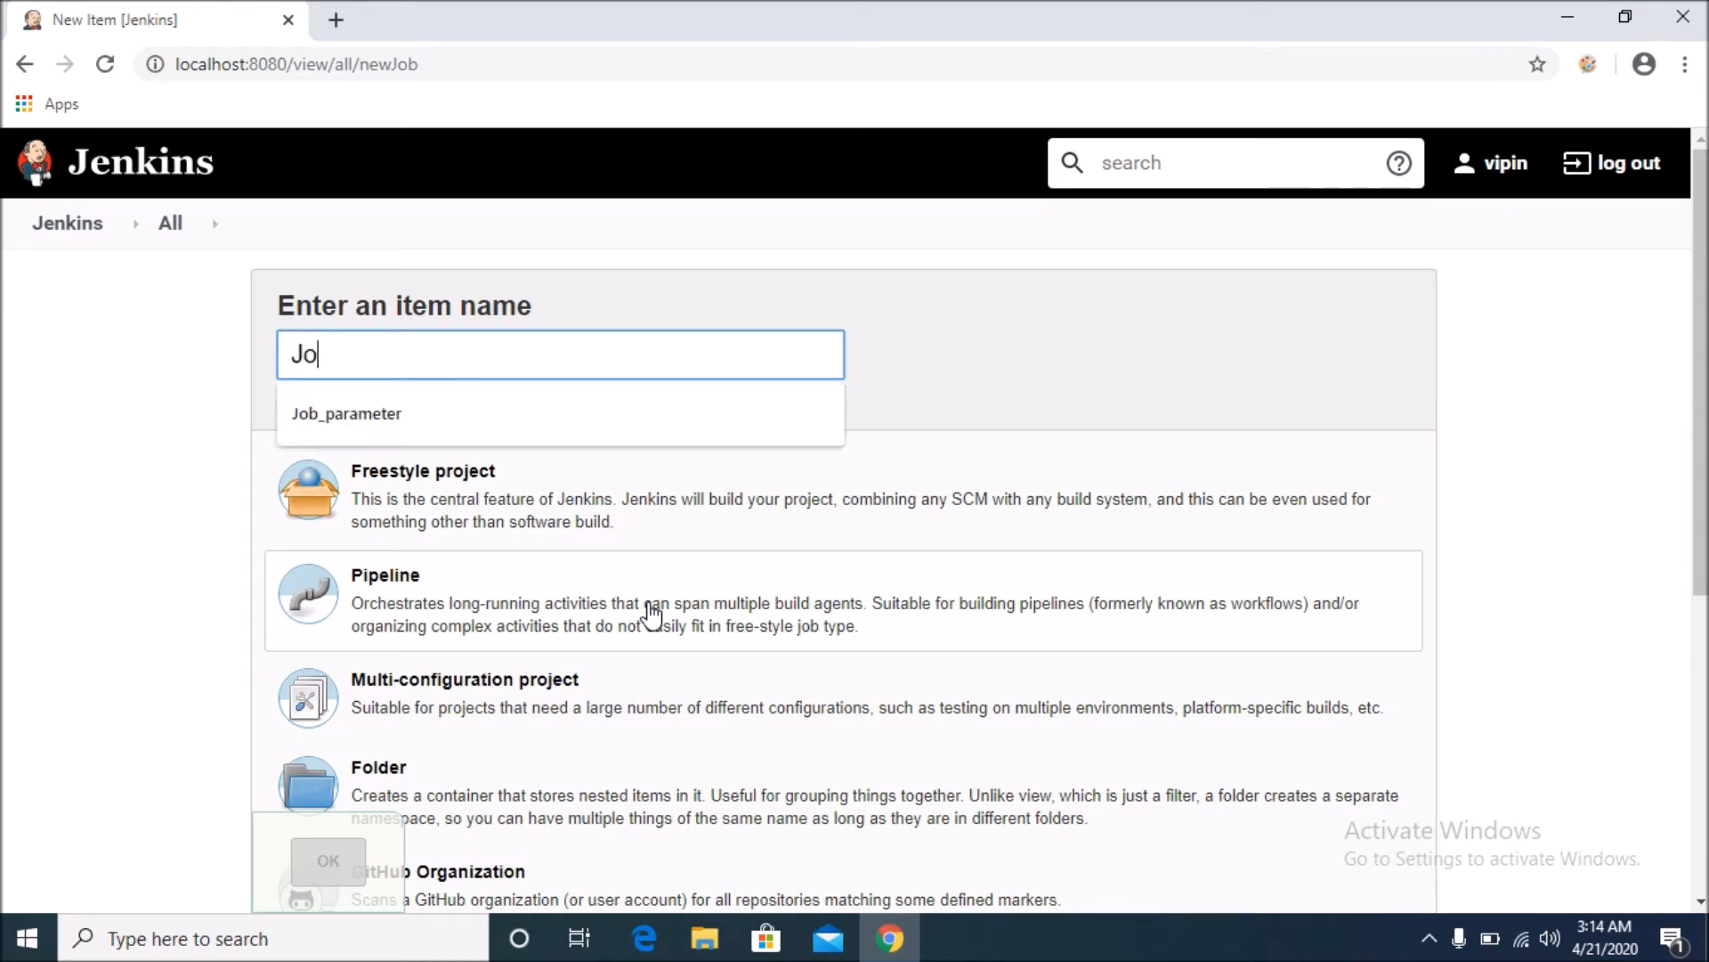
type("b_Wu")
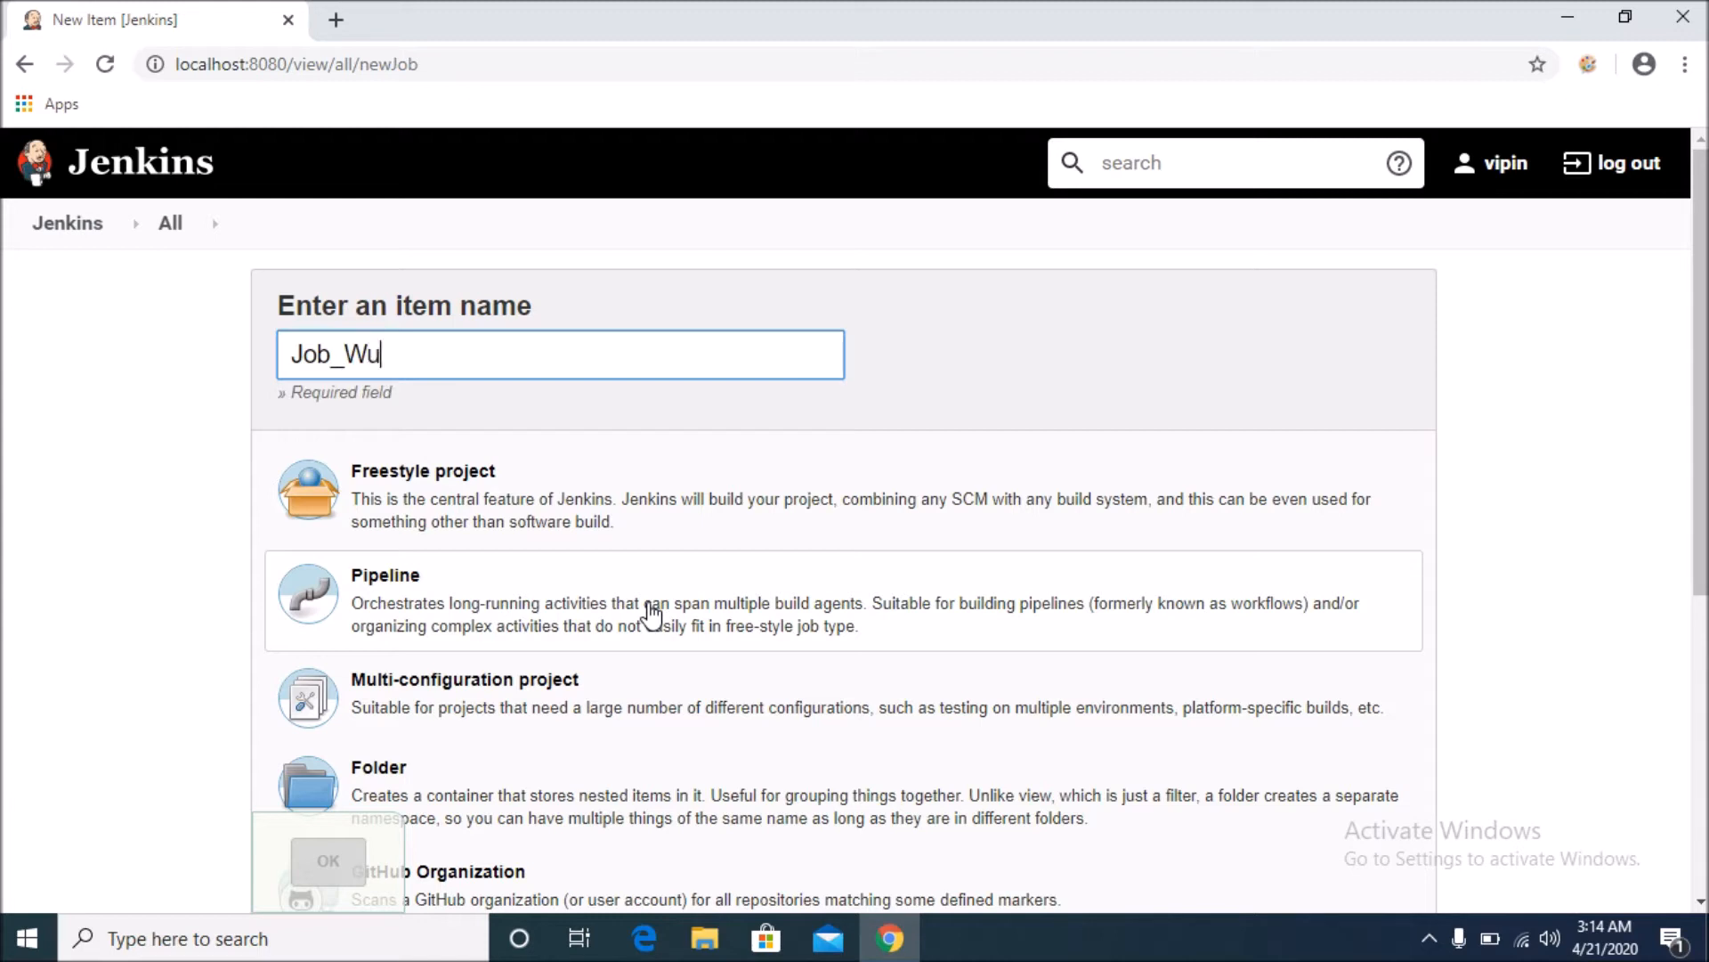
key("BackSpace")
type("ith_Parameter")
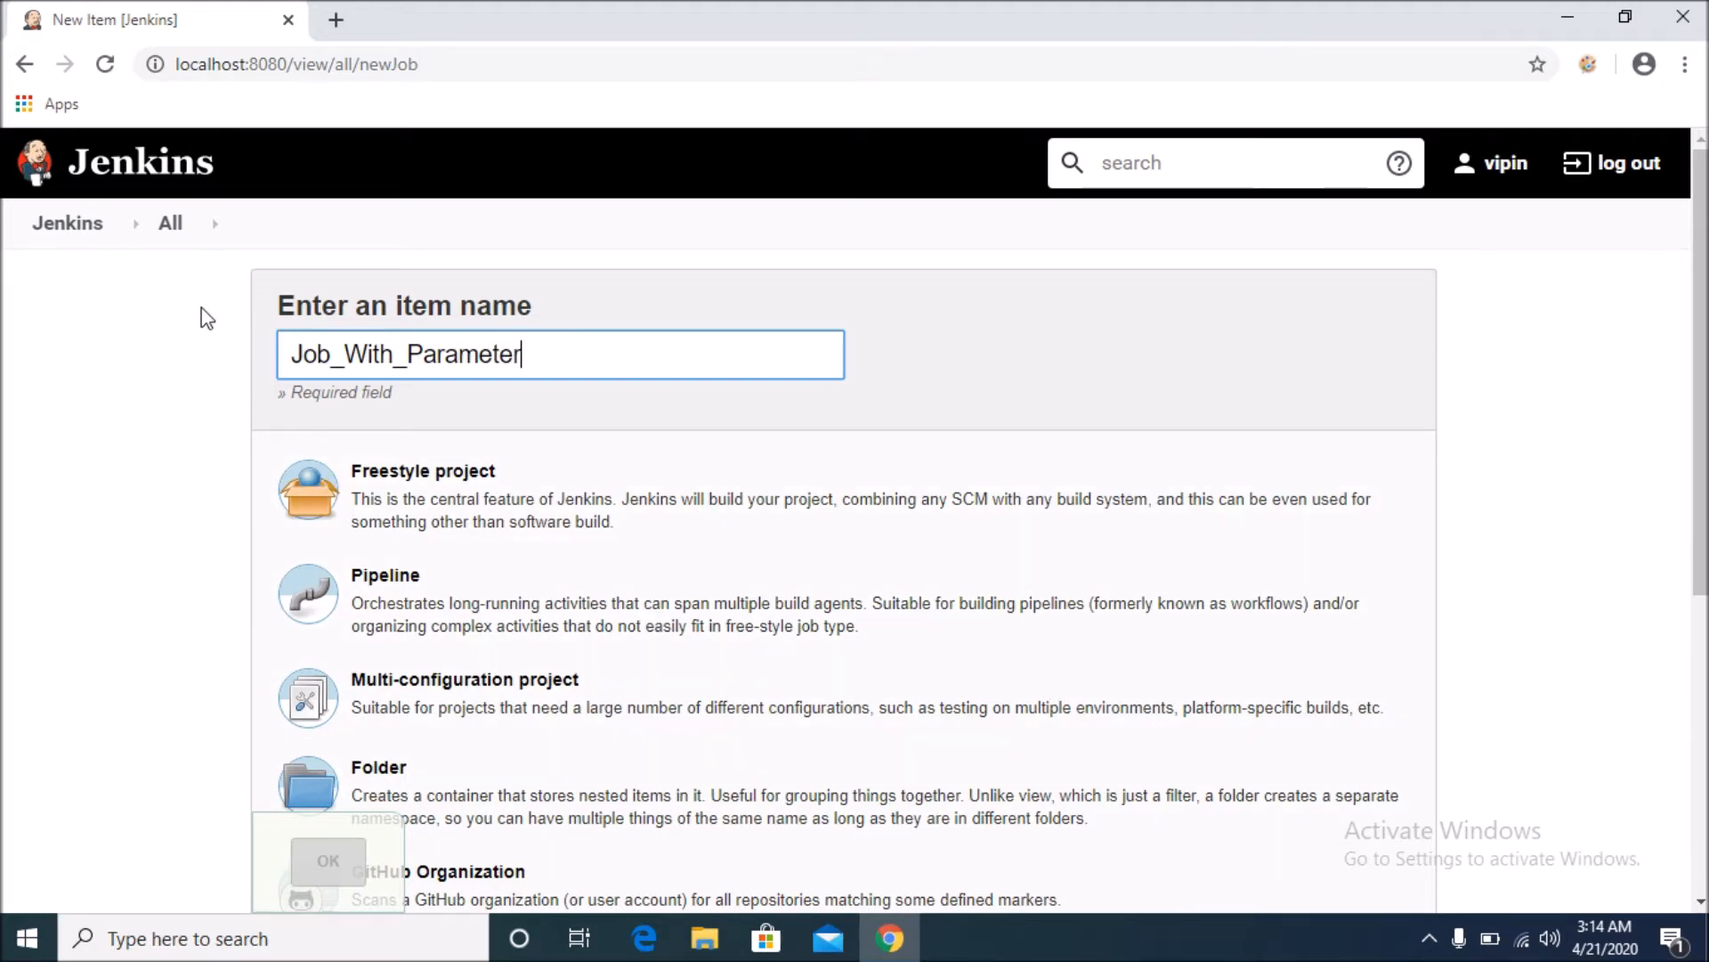
left_click(563, 354)
left_click_drag(506, 342, 294, 354)
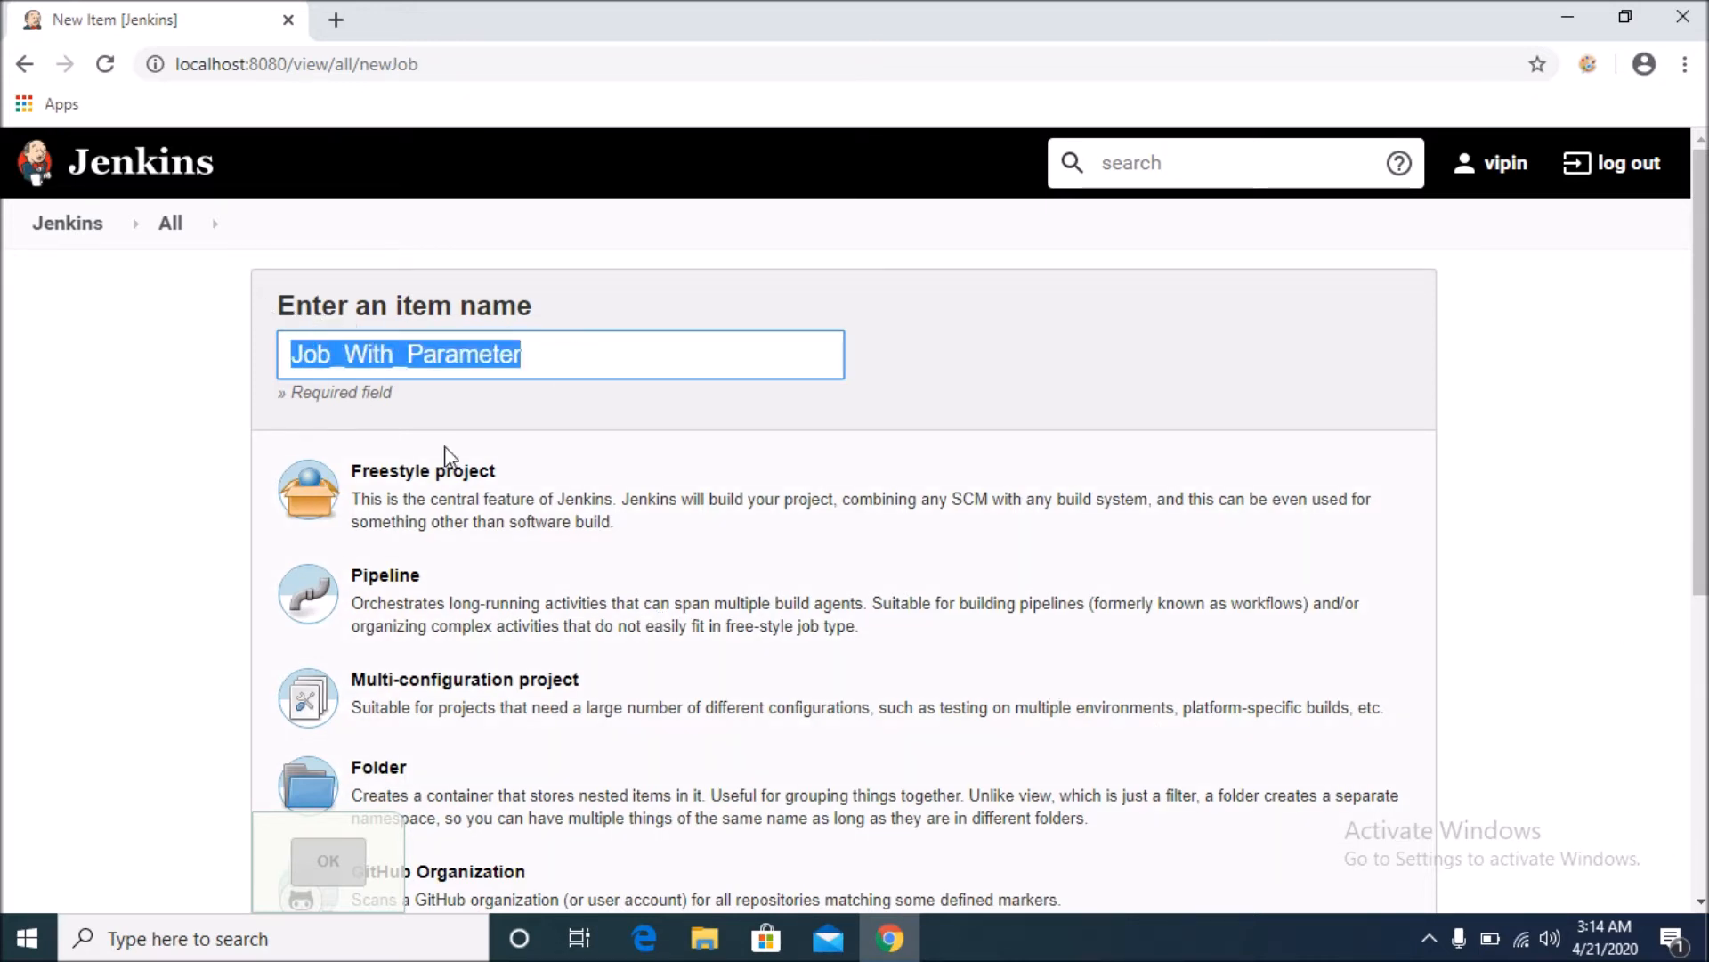
left_click(457, 504)
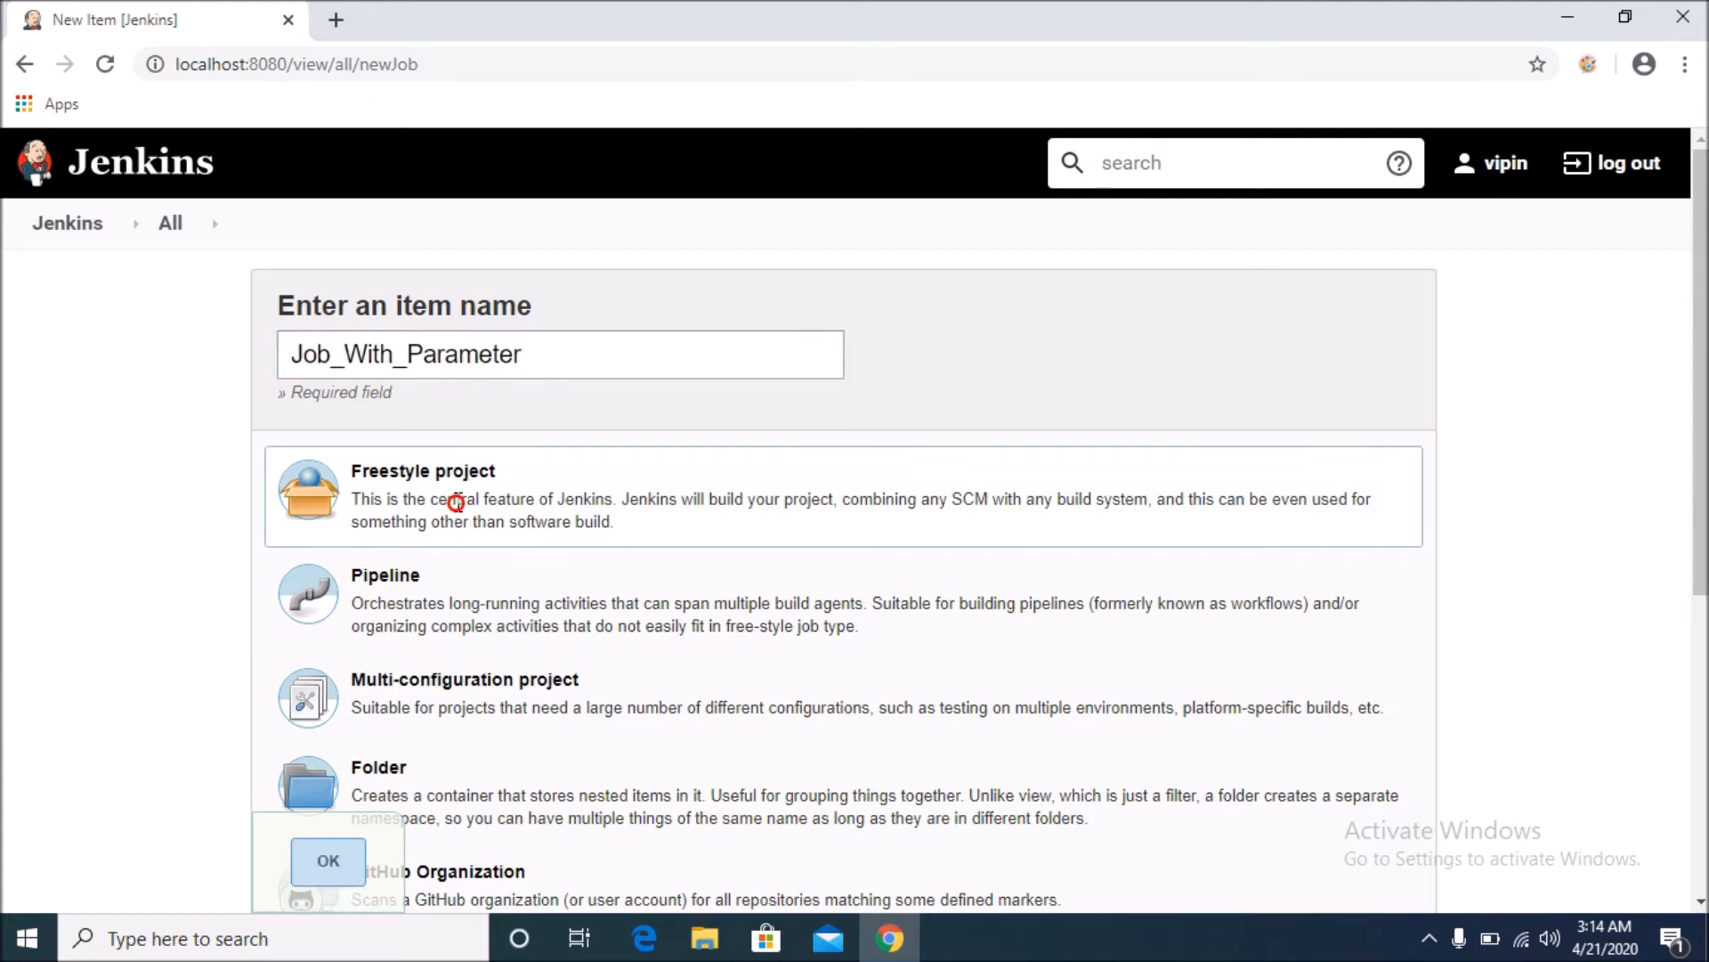
left_click(330, 862)
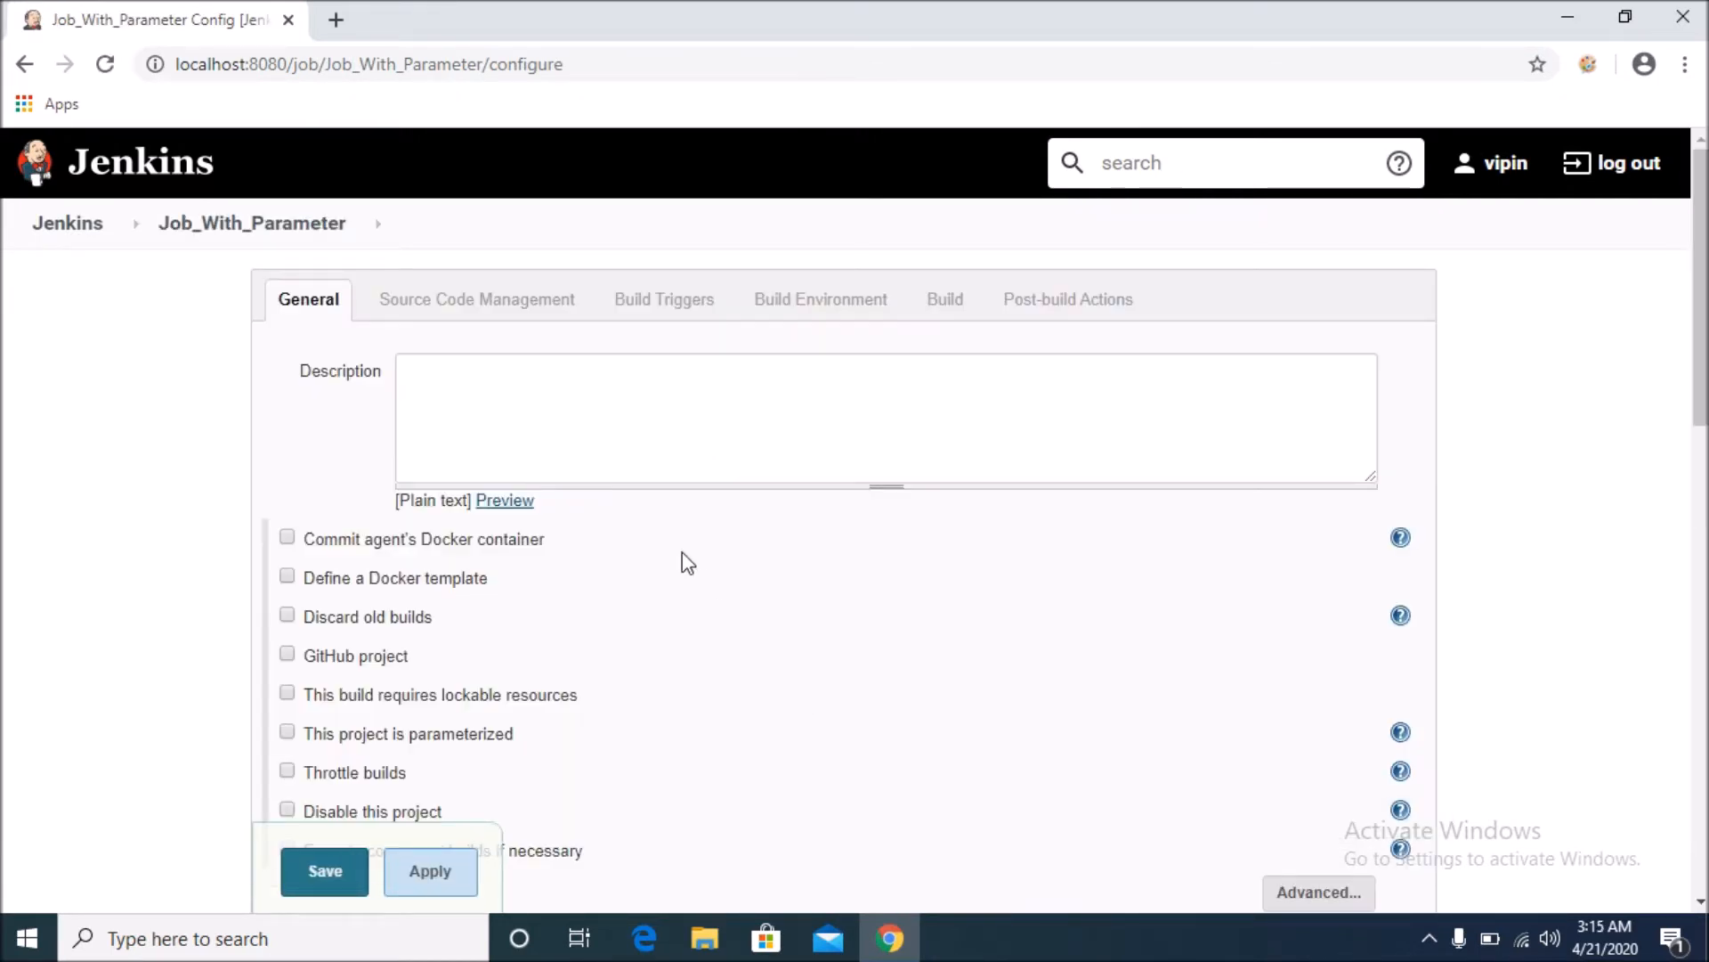
- Enter Job_Parameter as the project's description, correcting the misspelled word
left_click(477, 411)
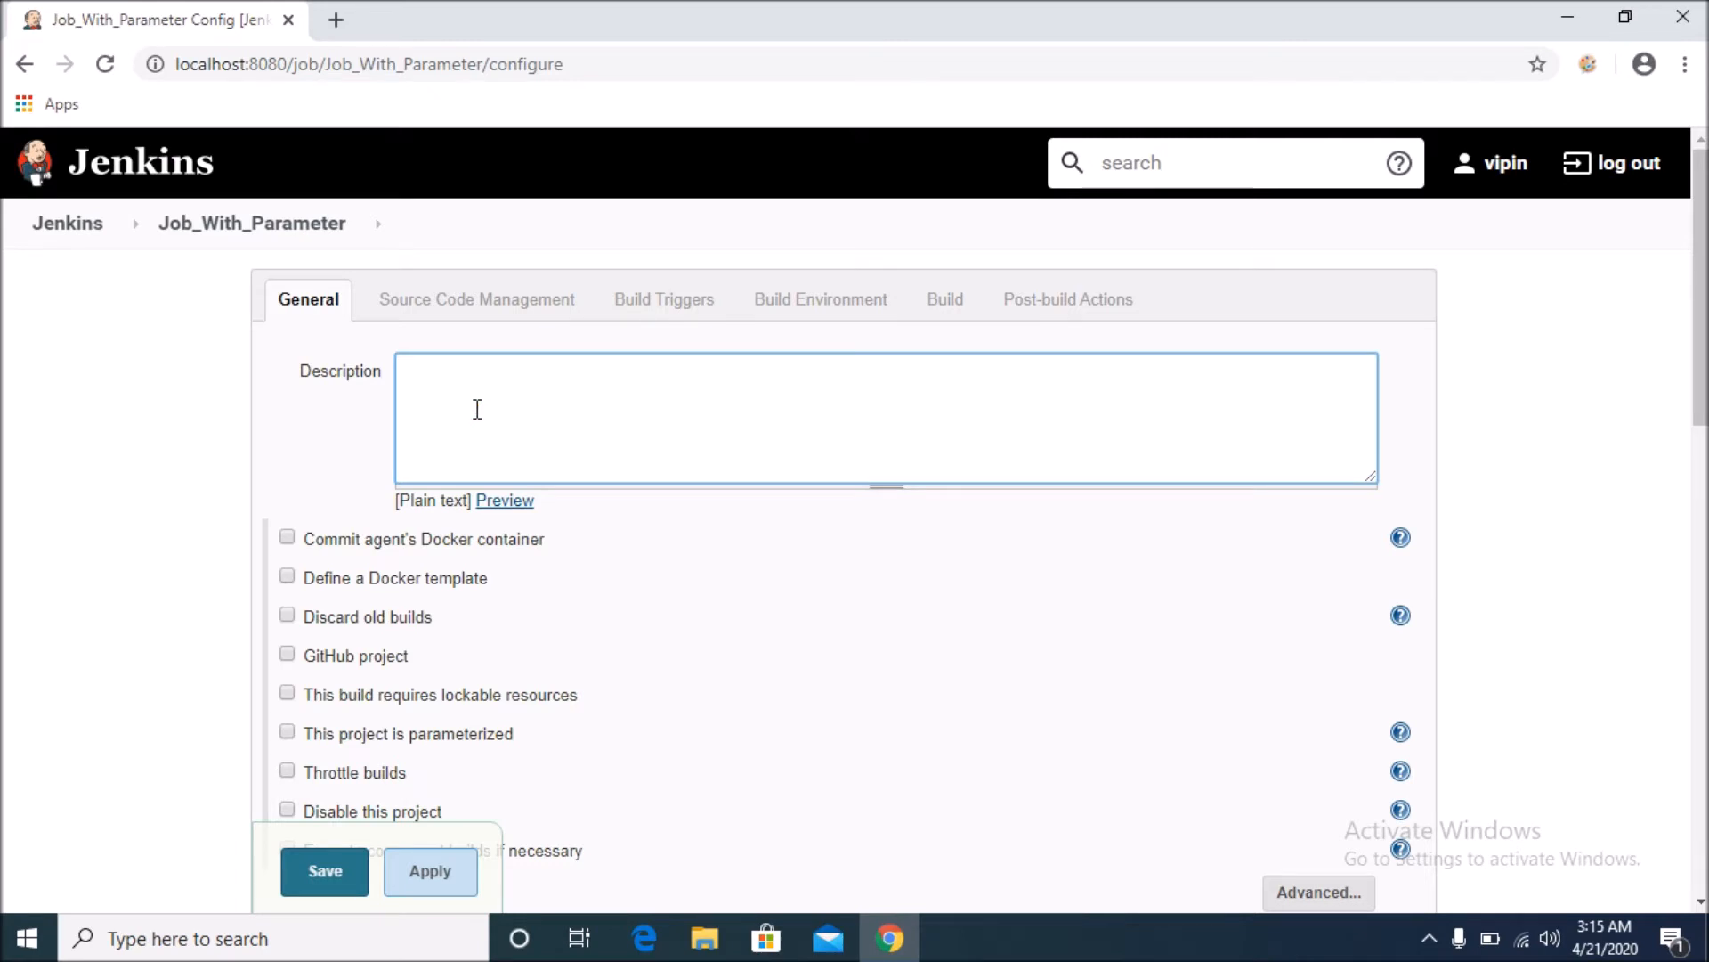
type("Job_Paramater")
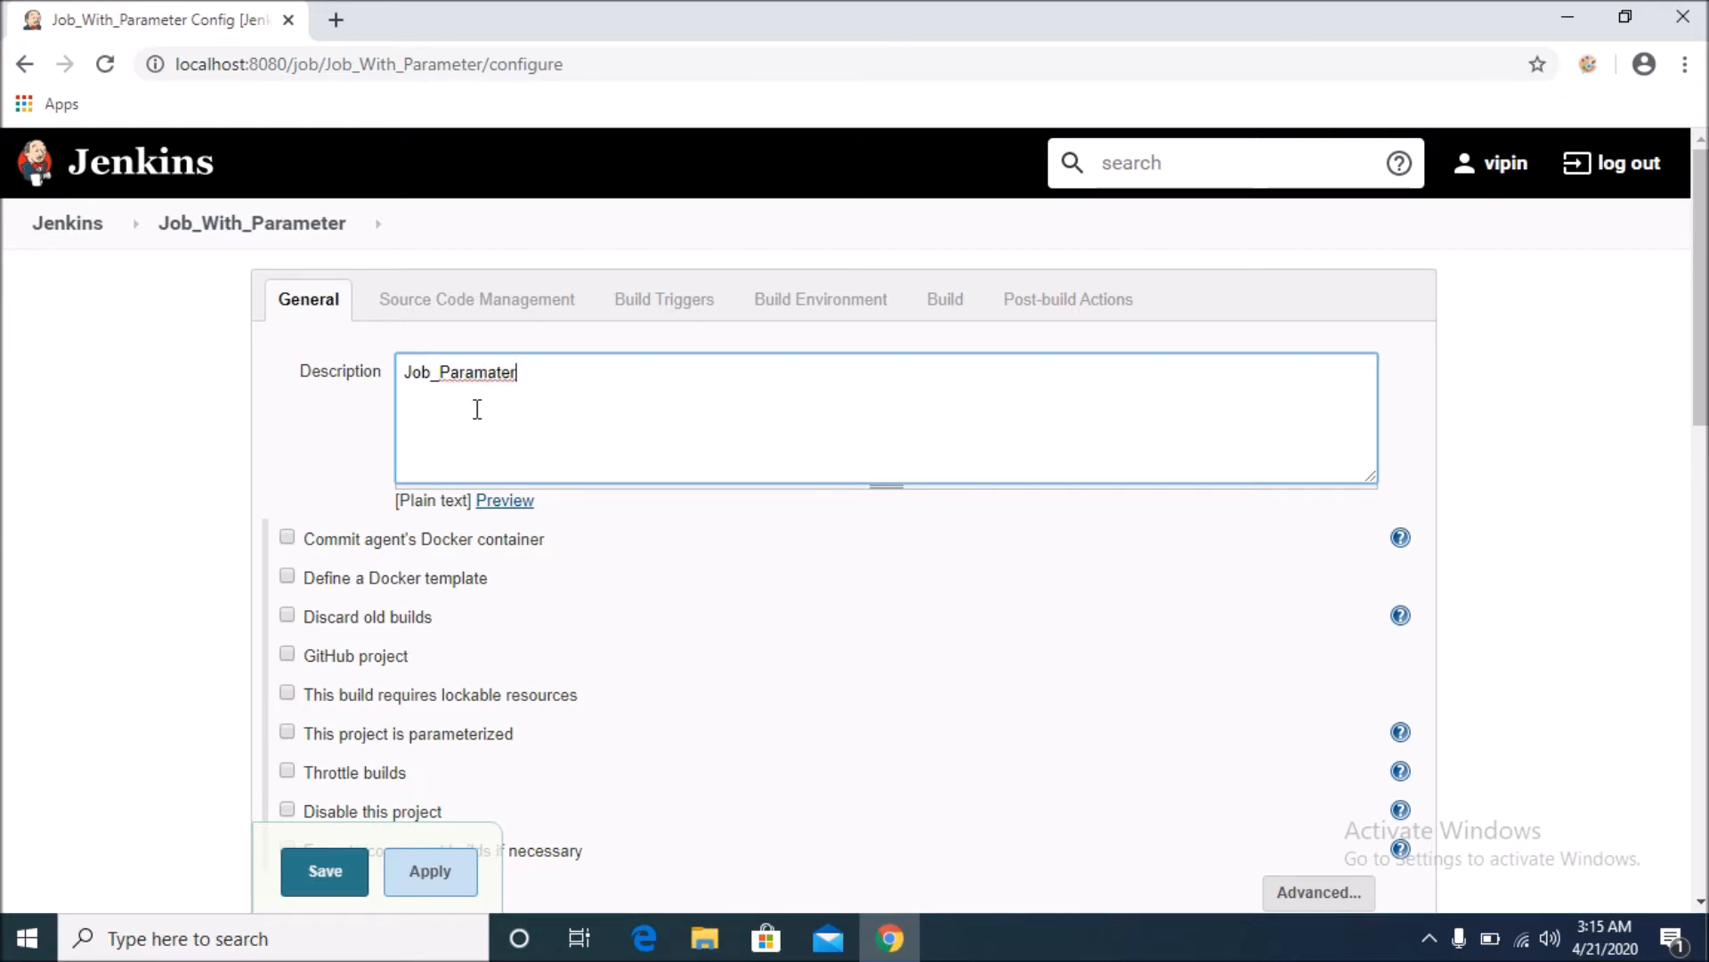
right_click(486, 371)
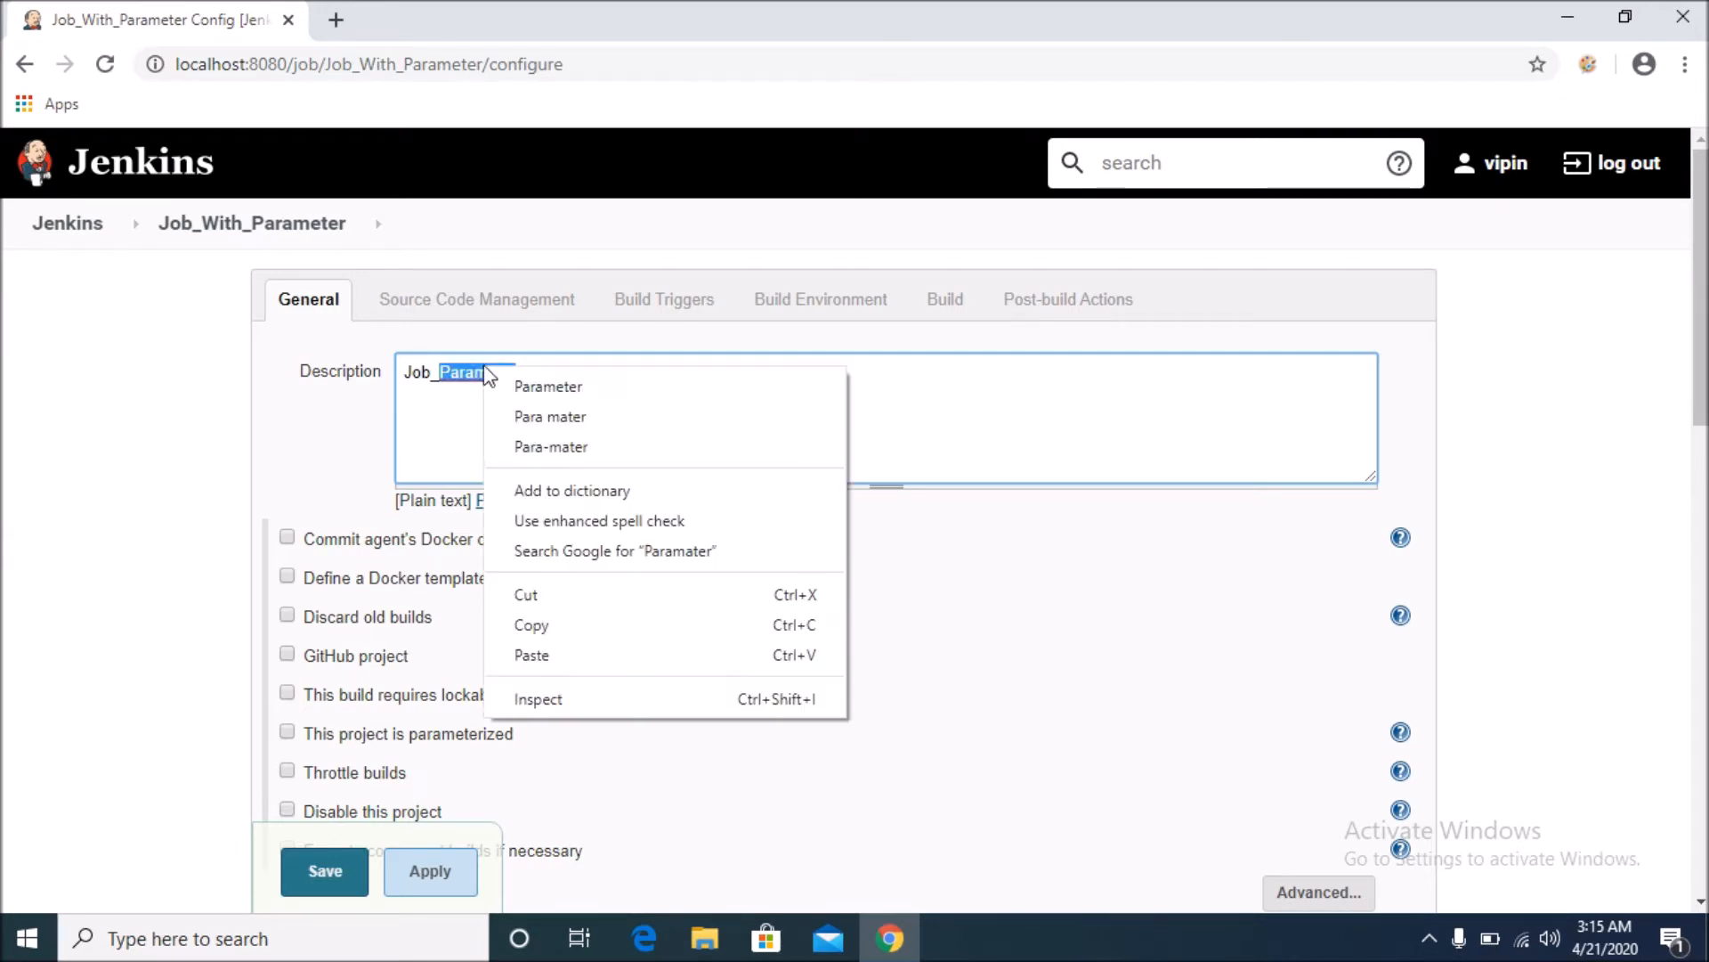
left_click(546, 386)
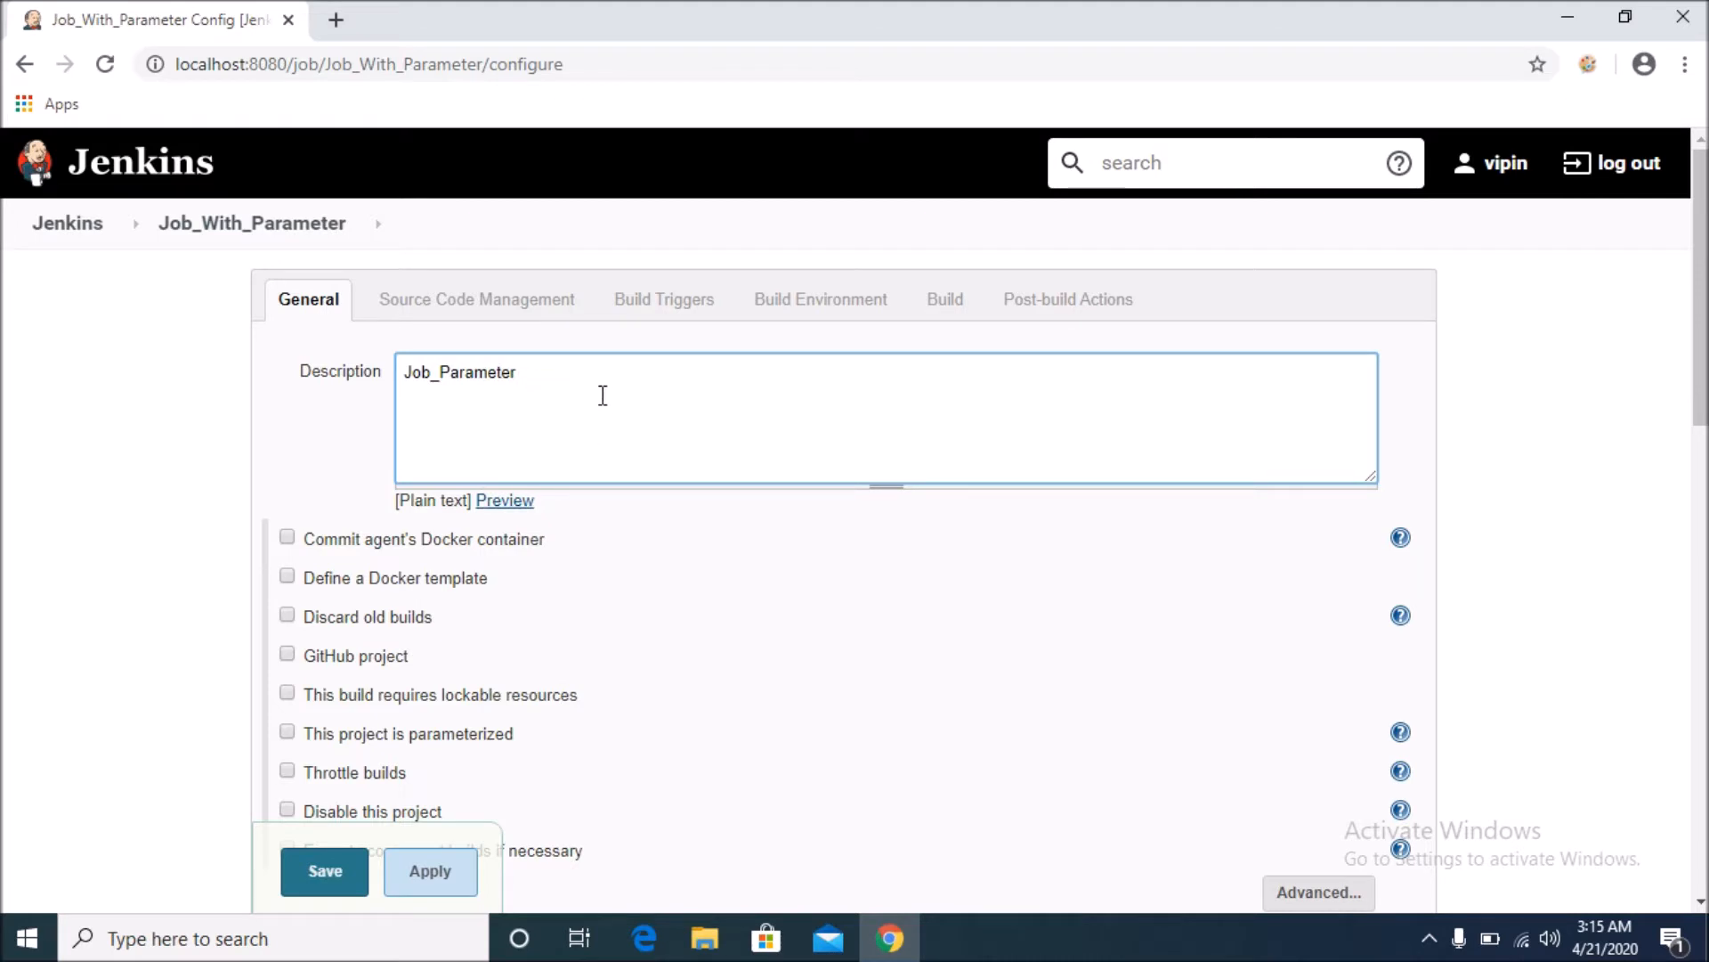
left_click_drag(545, 371, 394, 378)
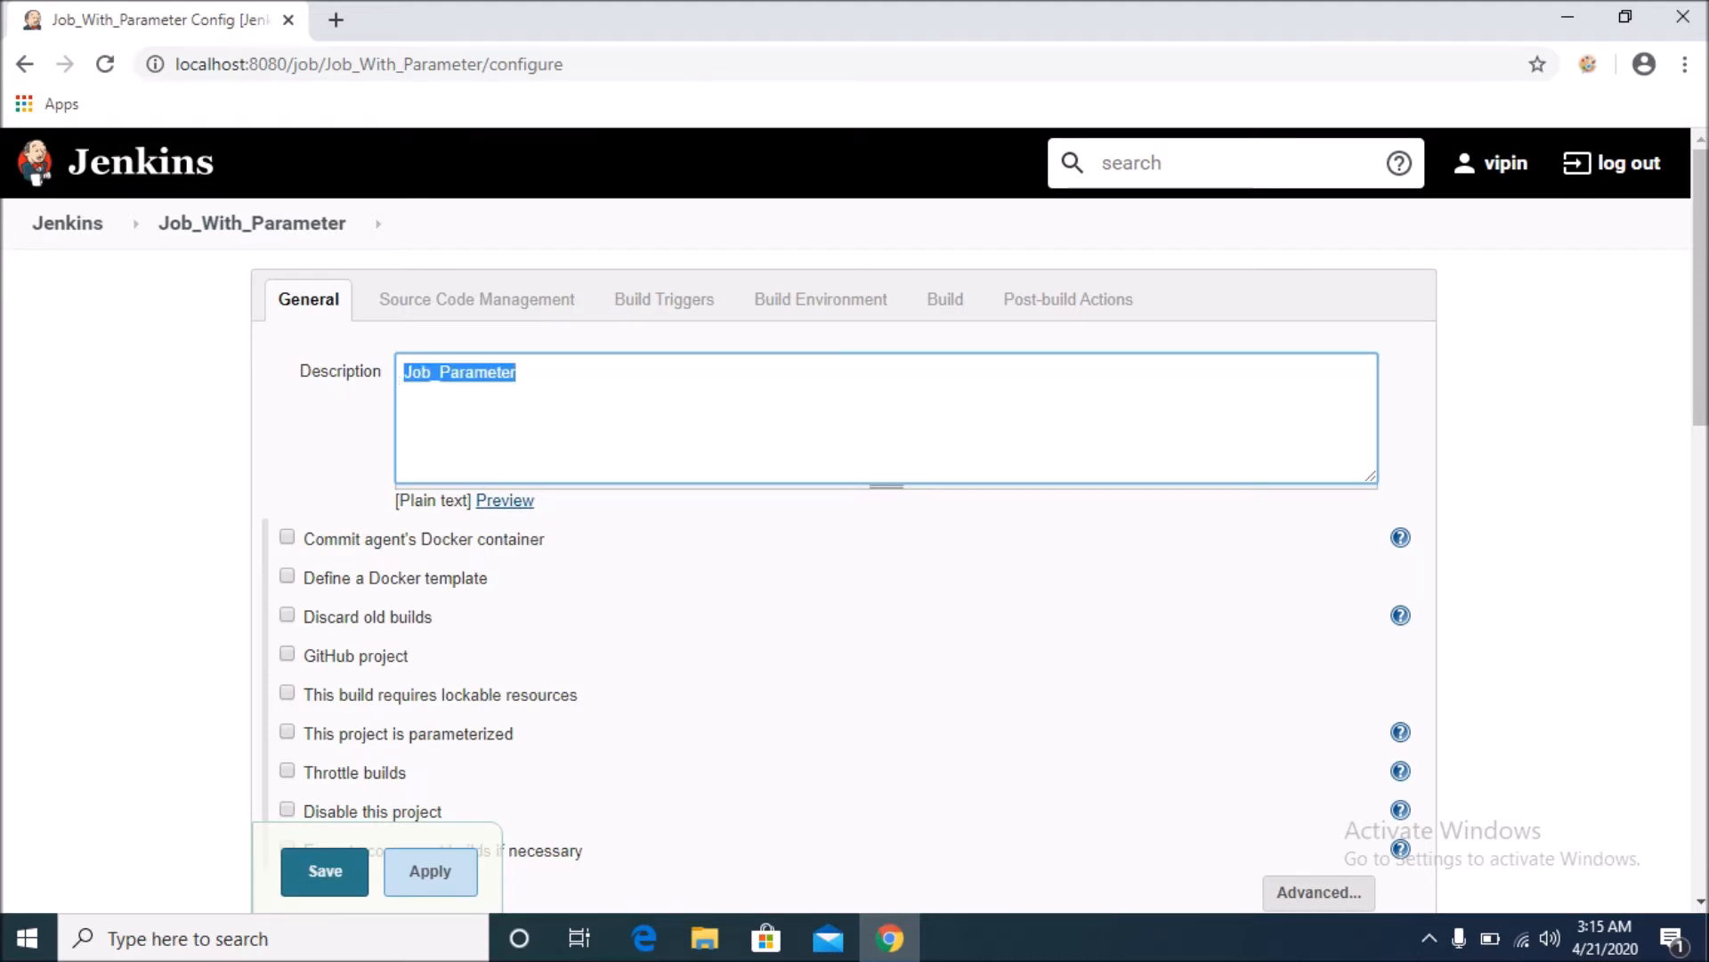
- Enable discarding of old builds, keeping builds for 5 days and at most 5 builds
left_click(1702, 382)
left_click(287, 614)
left_click(679, 699)
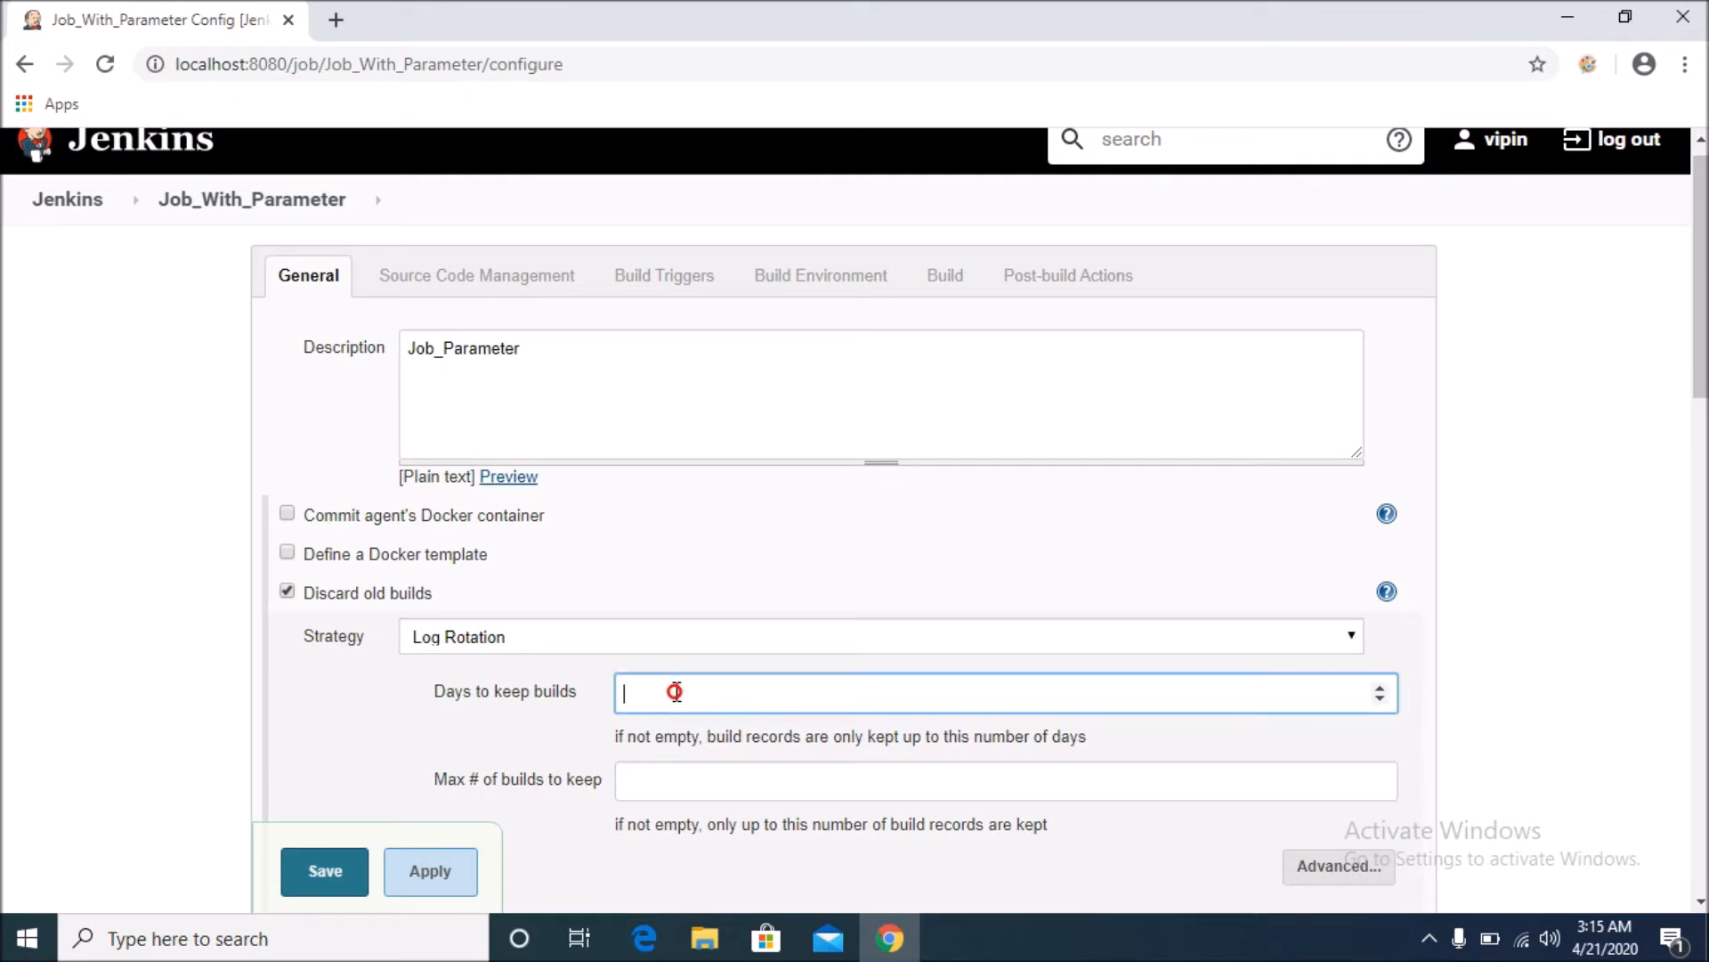
type("5")
left_click(661, 771)
type("5")
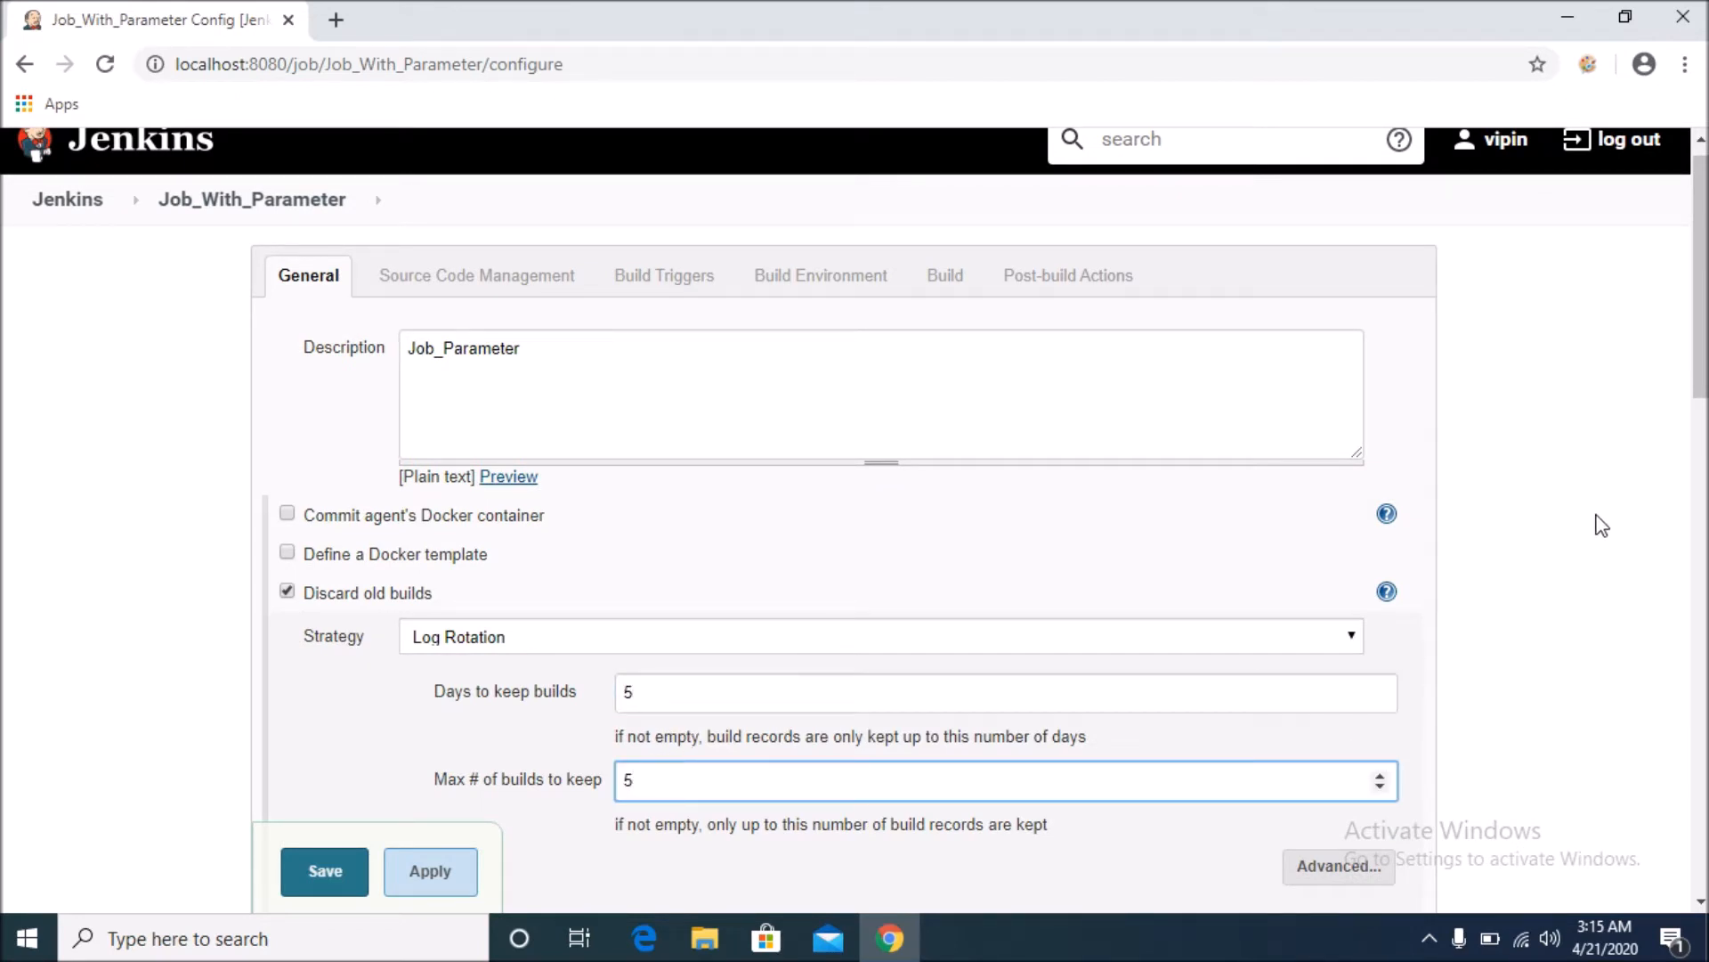
- Mark the project as parameterized in its general settings
left_click_drag(1700, 405, 1701, 578)
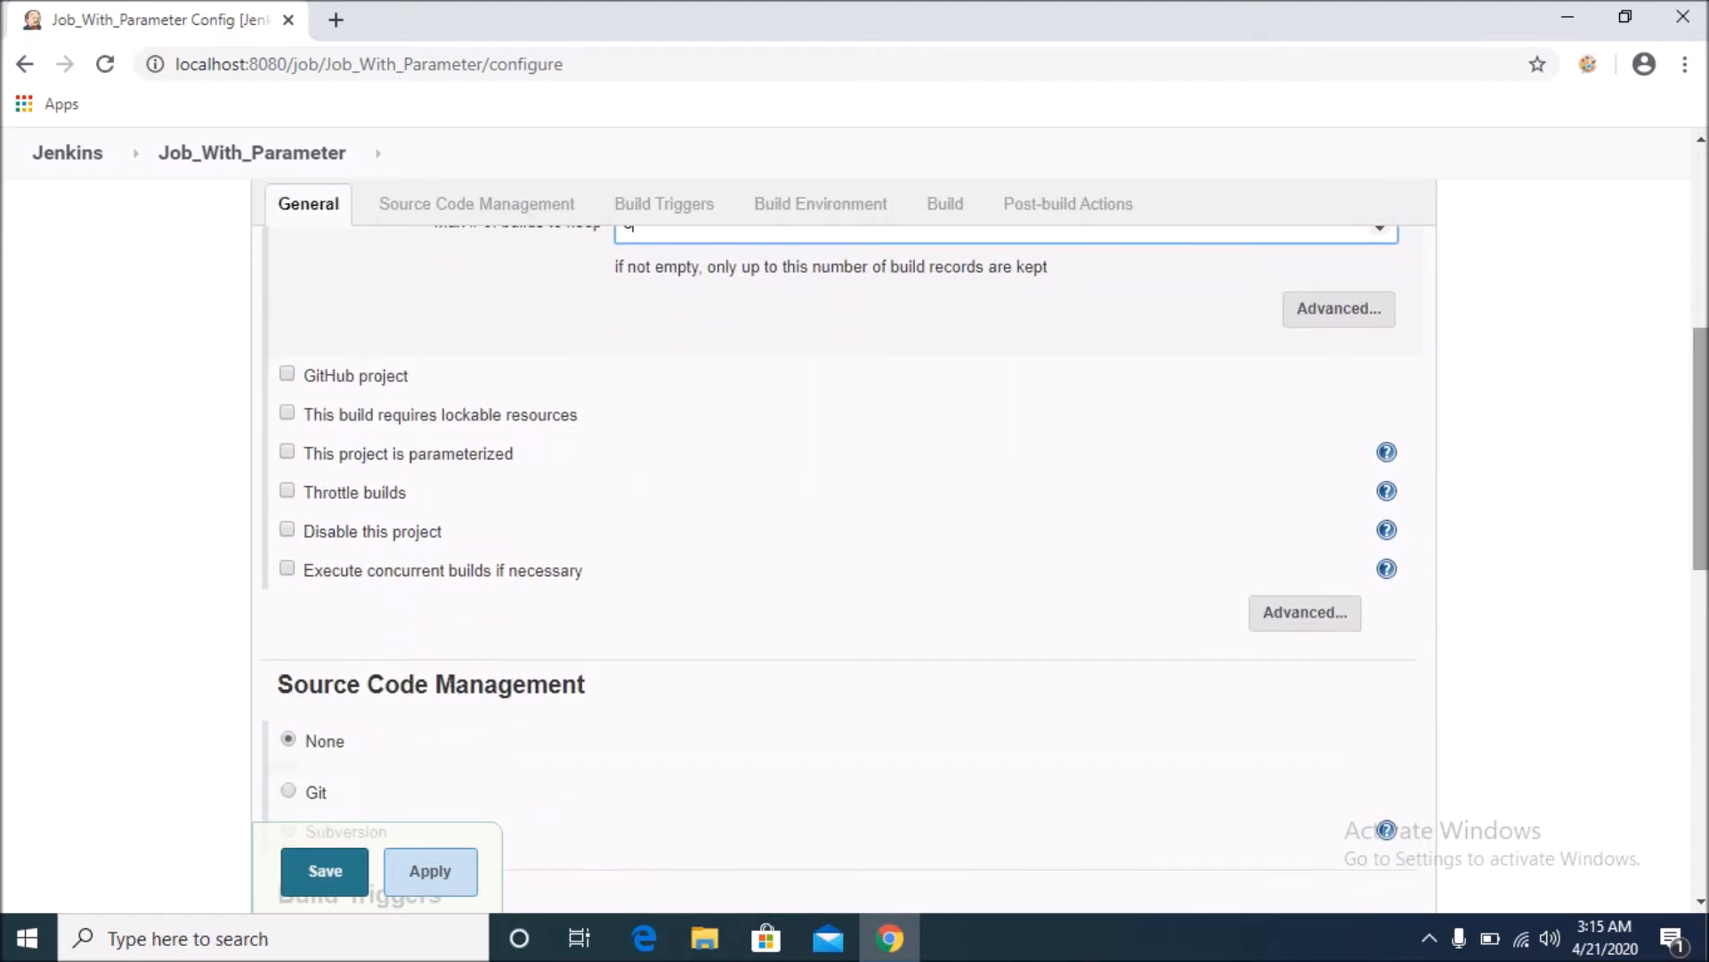
left_click_drag(526, 459, 297, 462)
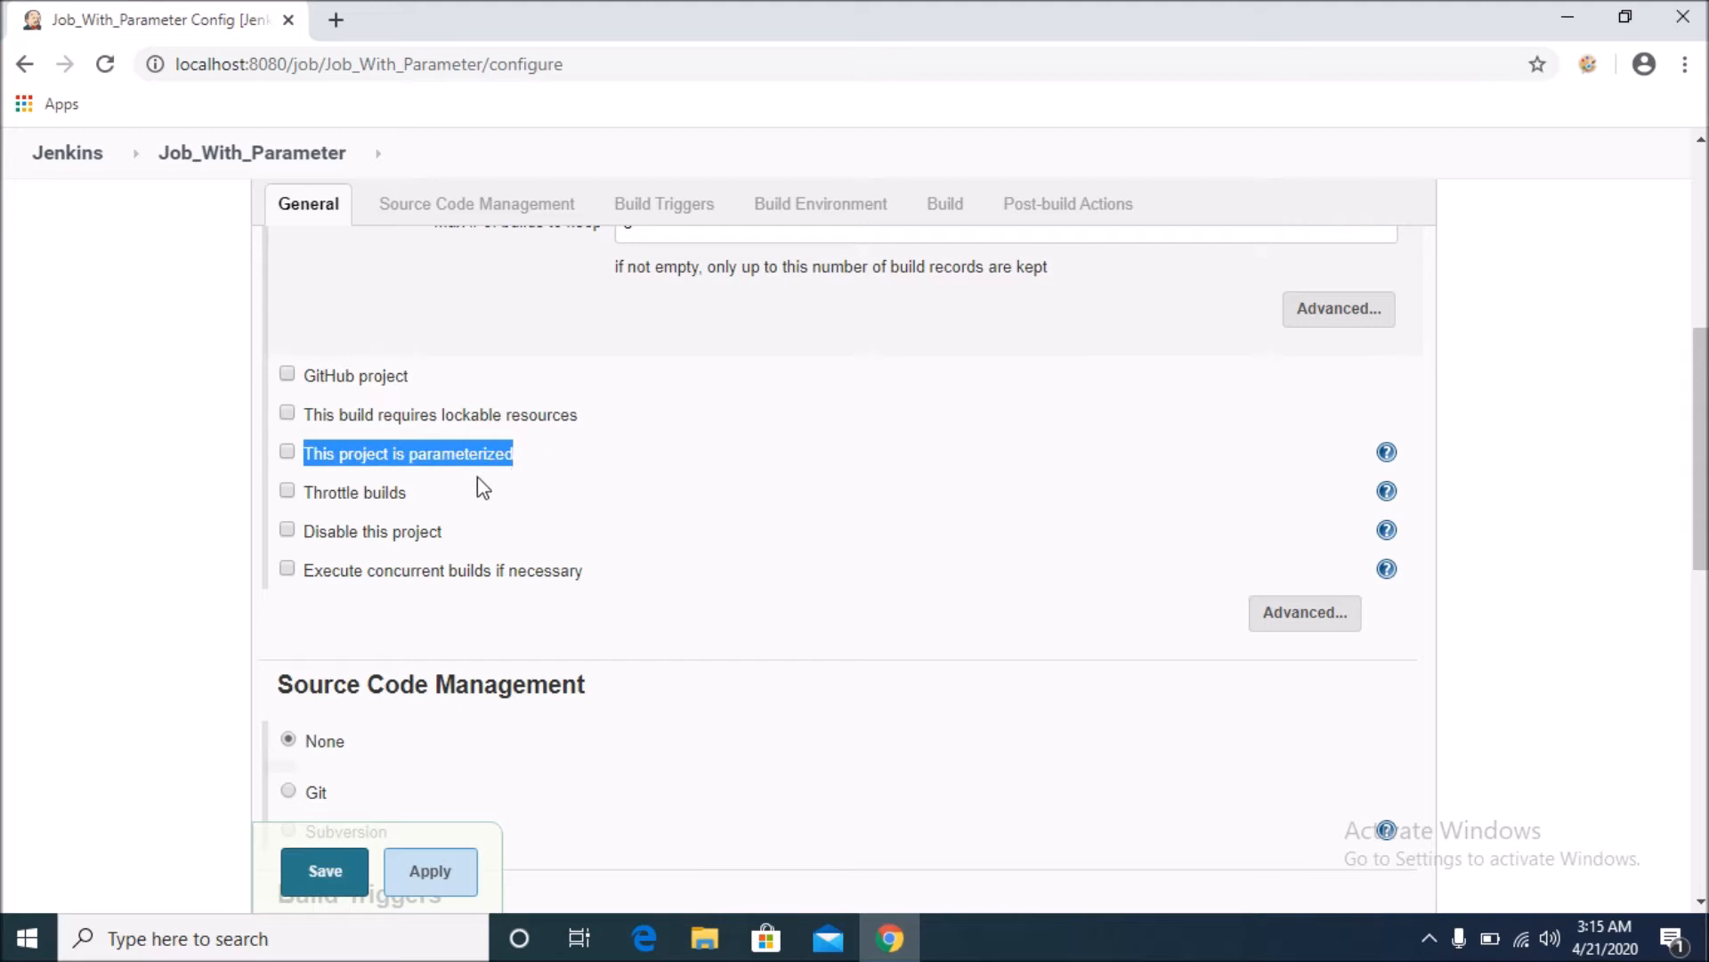
left_click(287, 451)
scroll(283, 451, "down", 2)
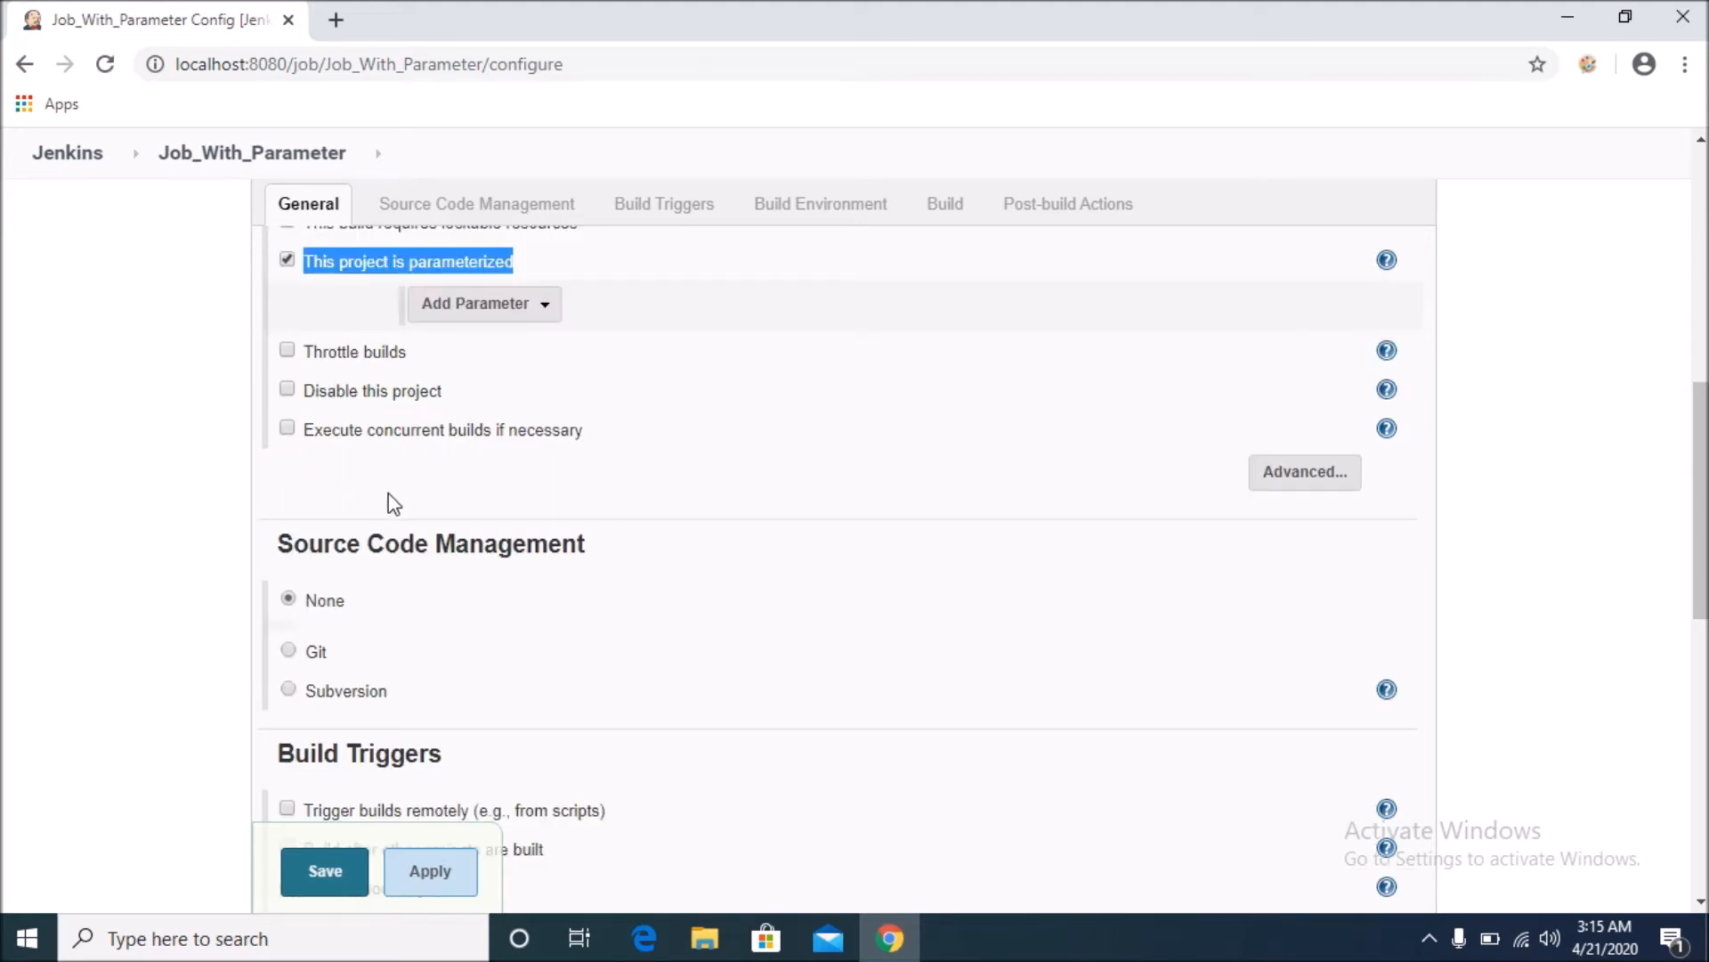
- Add a multi-line string parameter called Name, with a person's first name as its default value
left_click(485, 306)
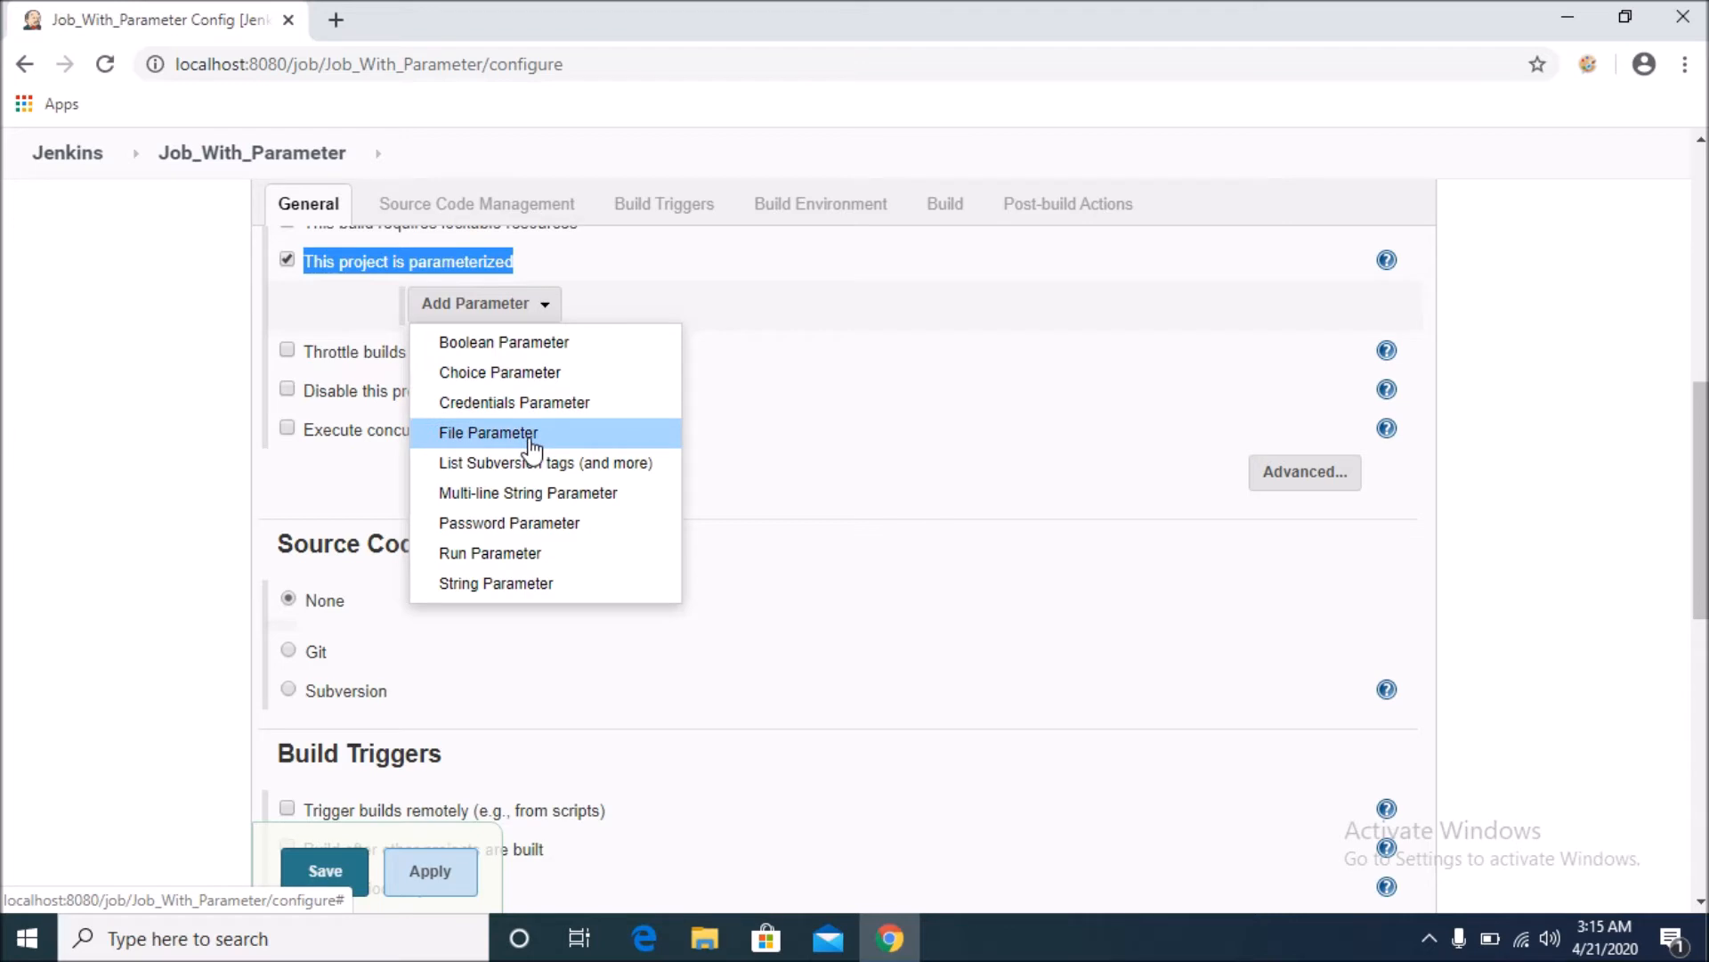
left_click(557, 504)
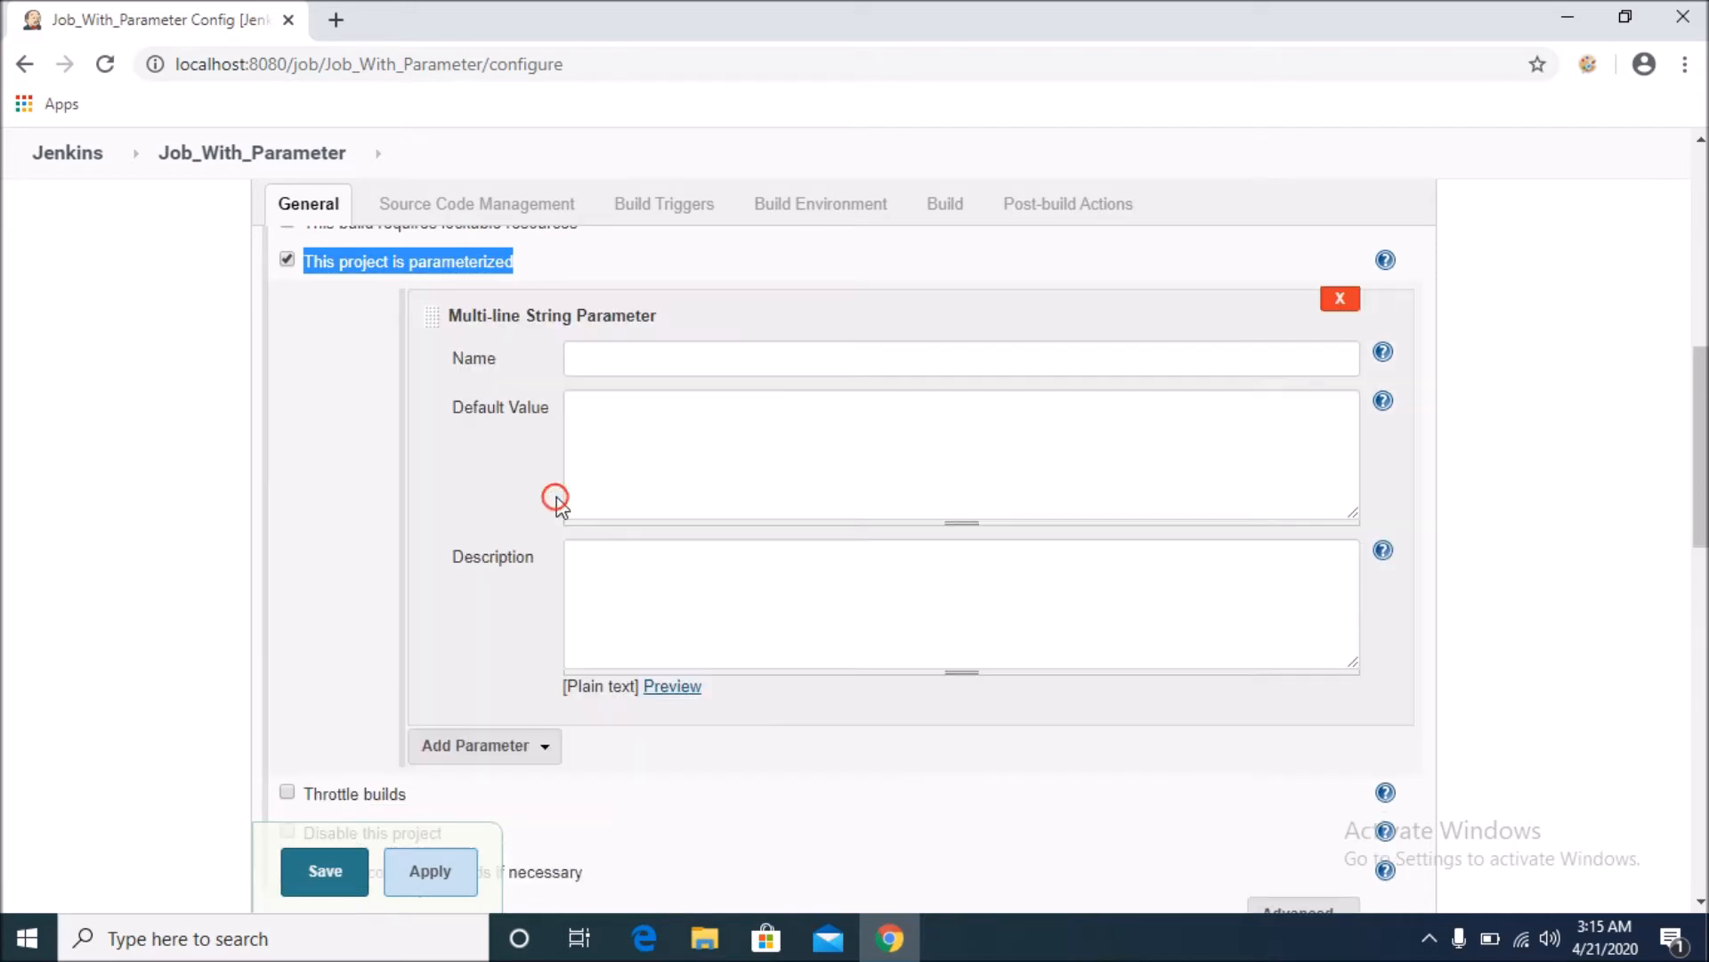
left_click(628, 359)
type("a")
type("Name")
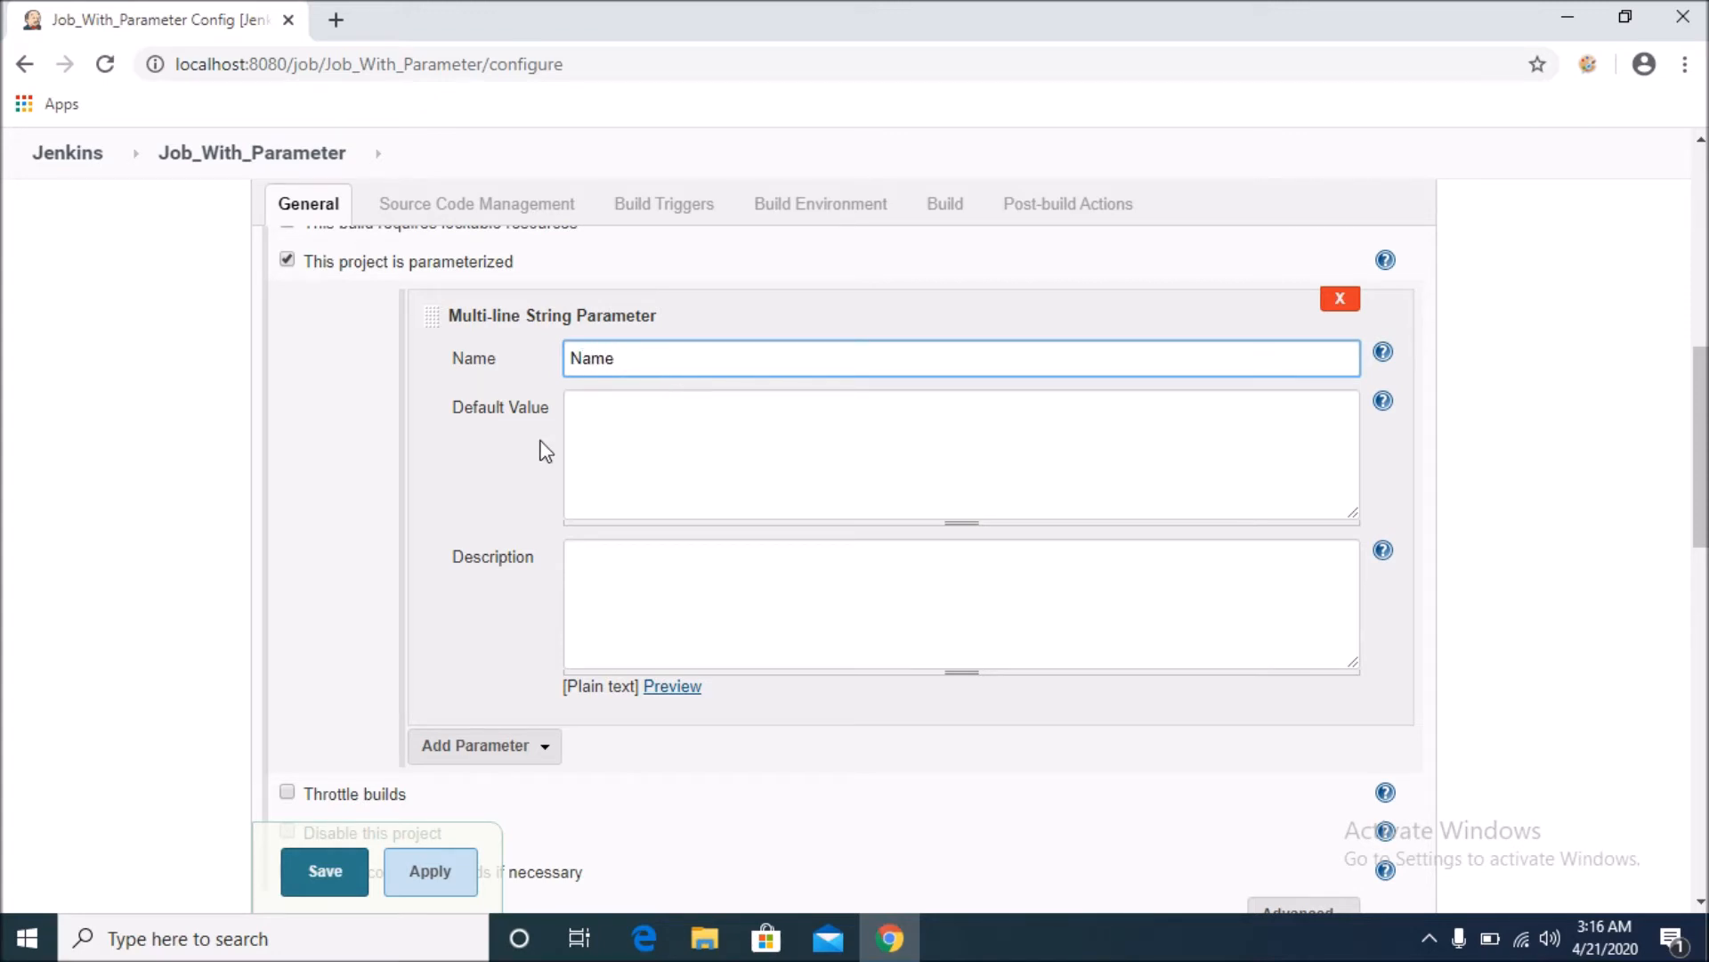
left_click(624, 424)
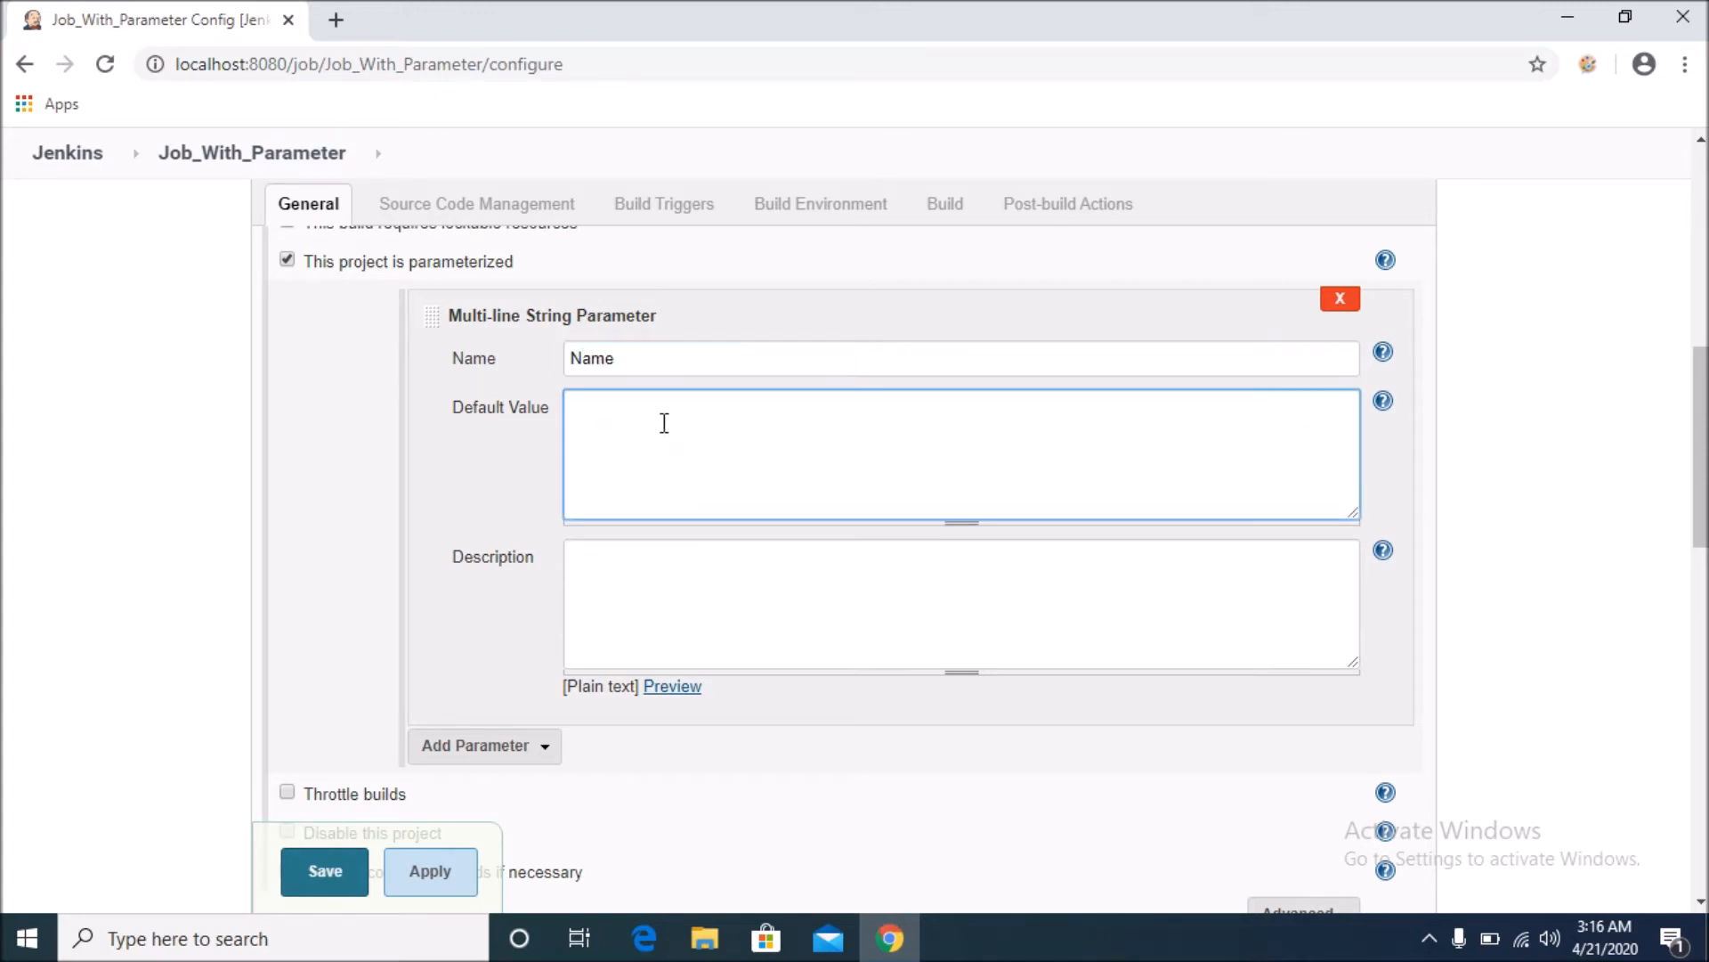
type("Nitin")
- Add a choice parameter called Country with the choices India, USA and UK on separate lines
left_click_drag(1700, 499, 1701, 548)
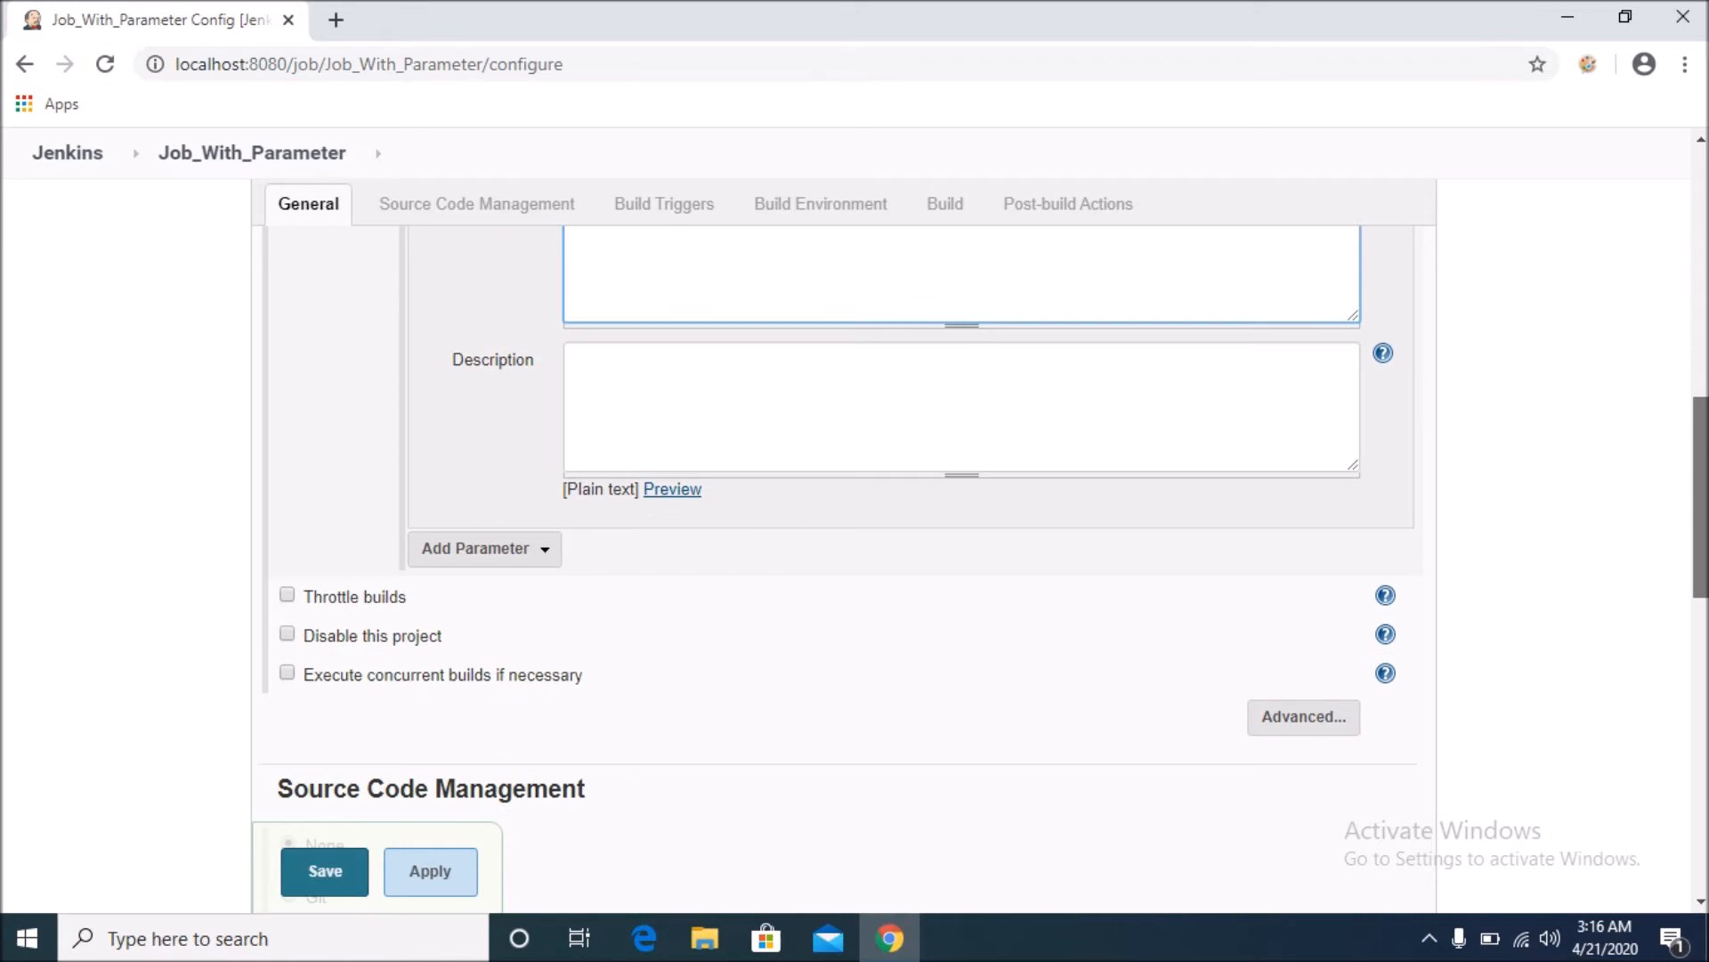
left_click(522, 566)
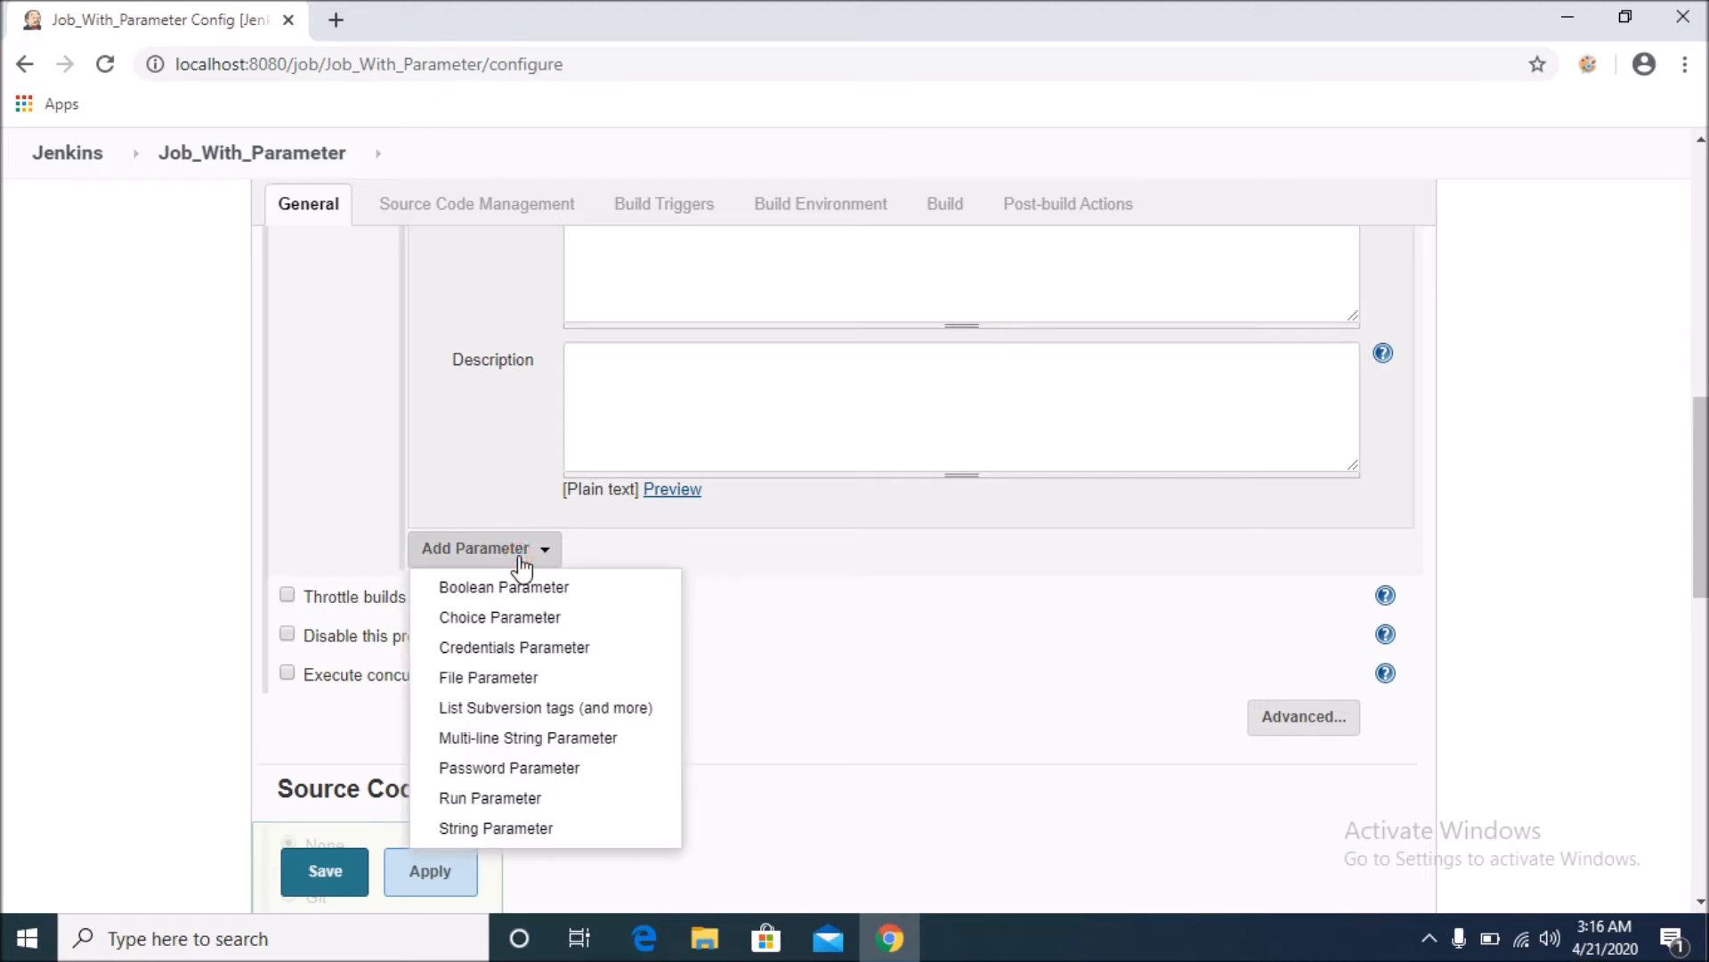
left_click(537, 623)
left_click(638, 599)
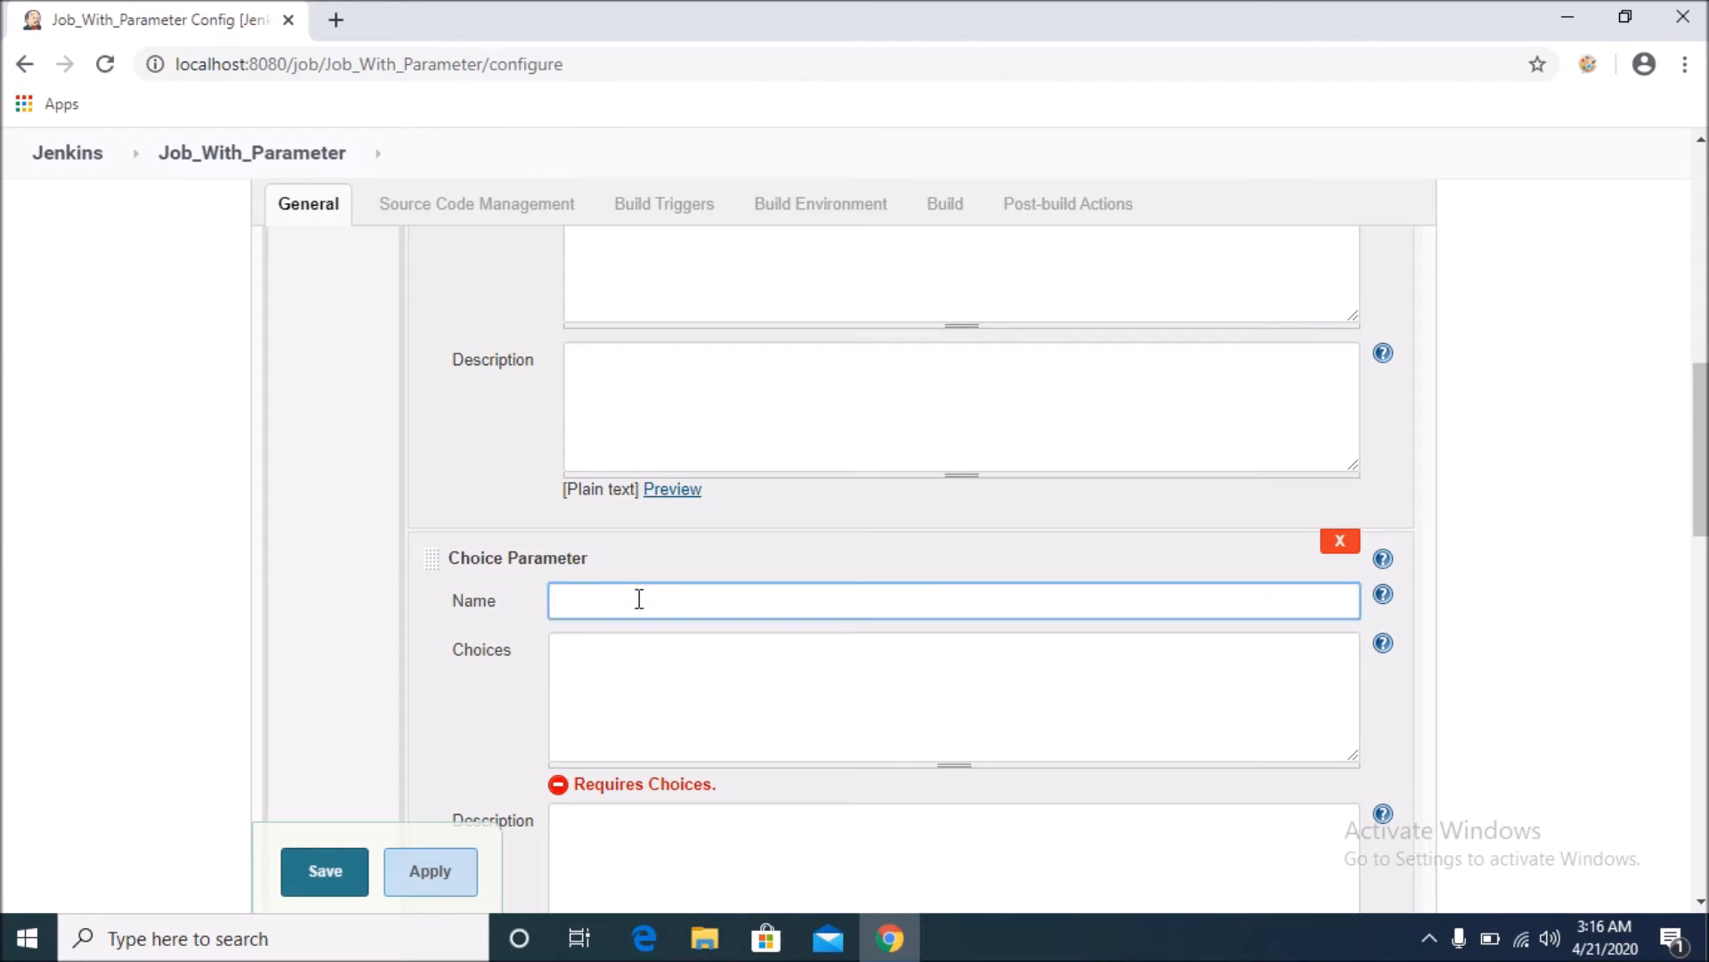
type("Country")
left_click(691, 686)
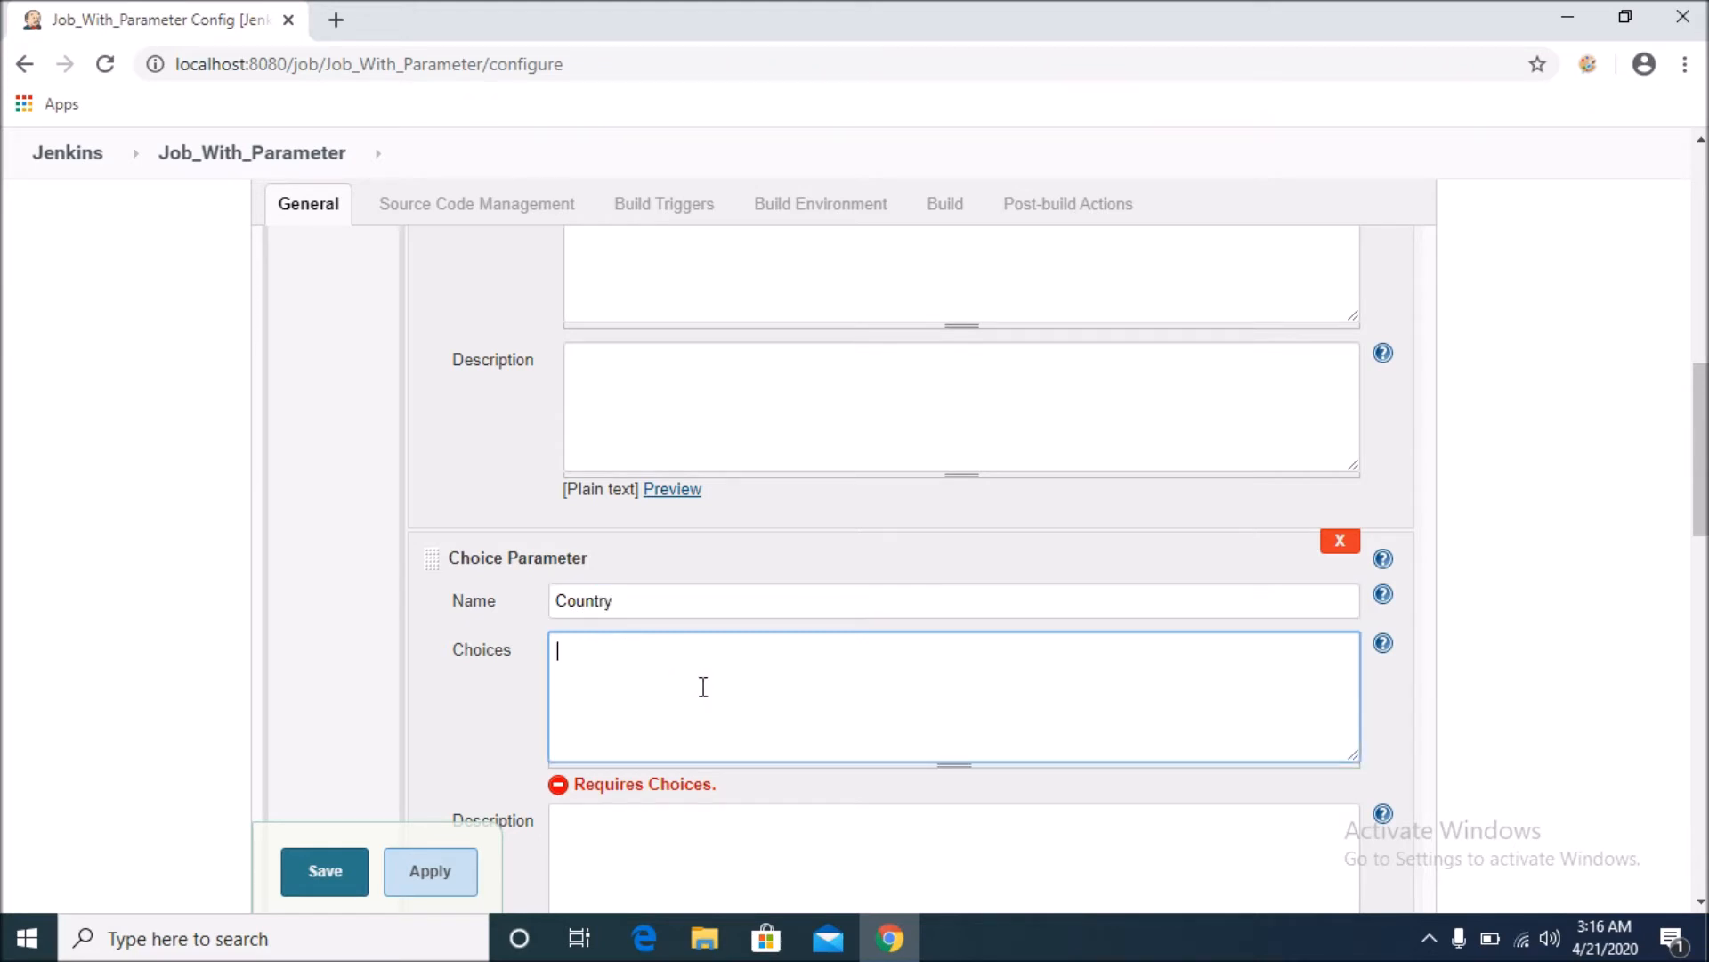
type("India ")
type("USA ")
type("UK")
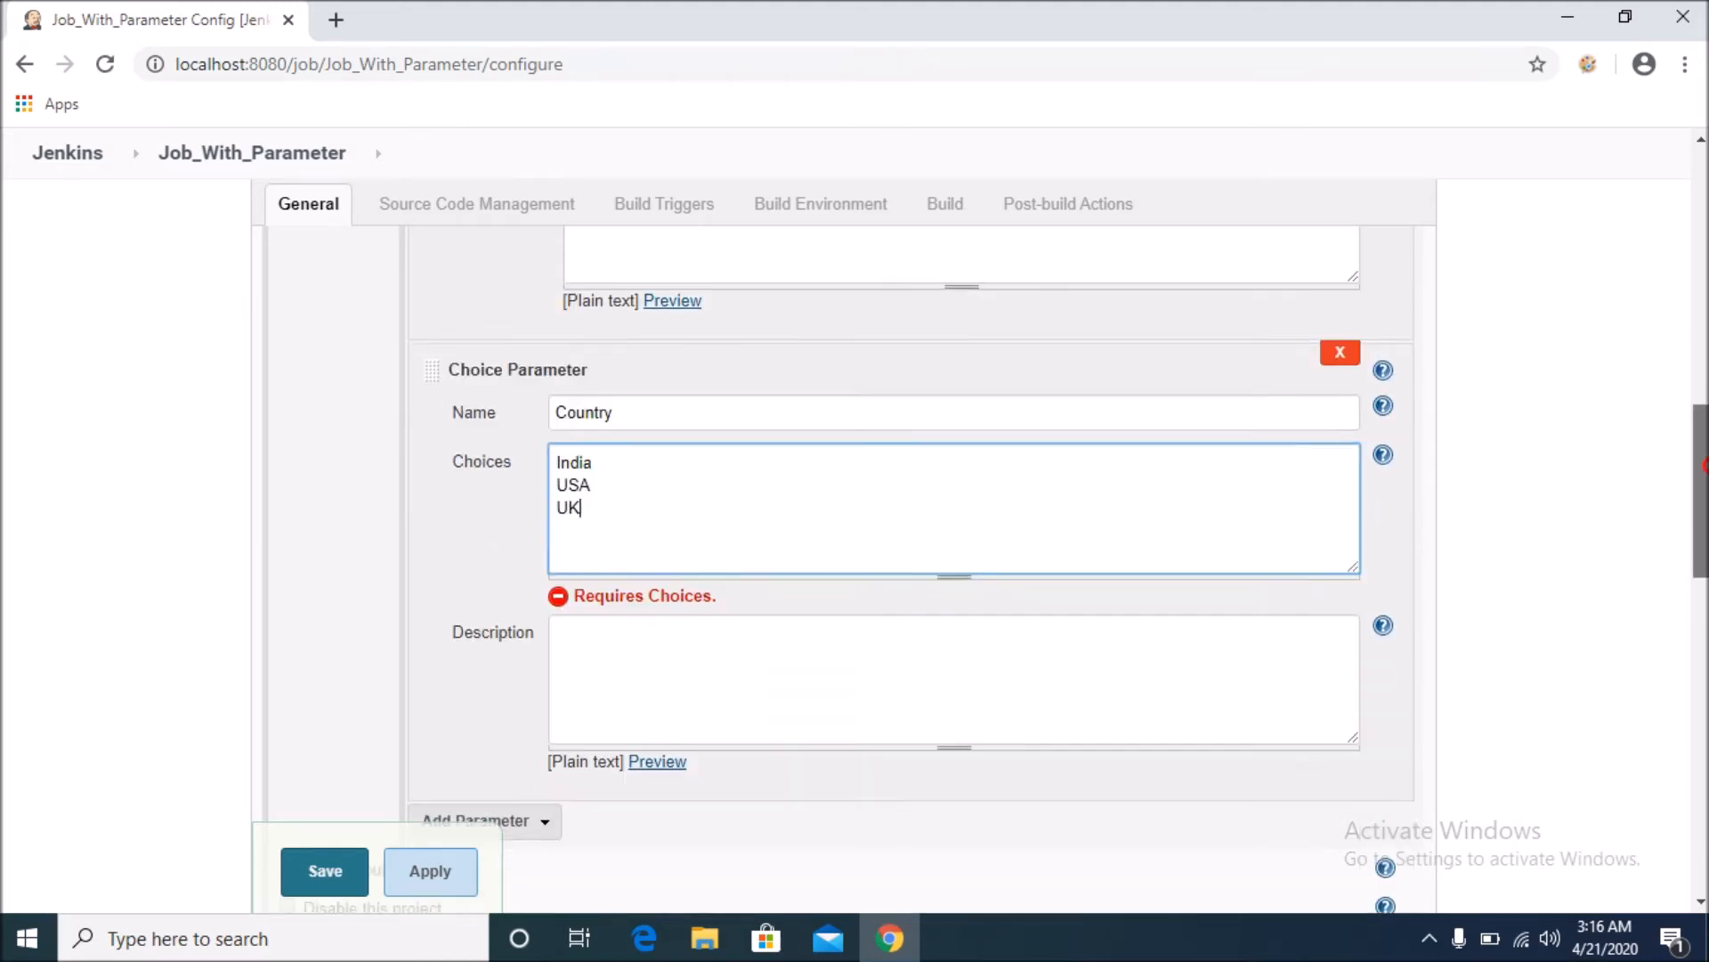
- Add a Boolean parameter called Build_Status below the Country parameter
scroll(1698, 489, "down", 3)
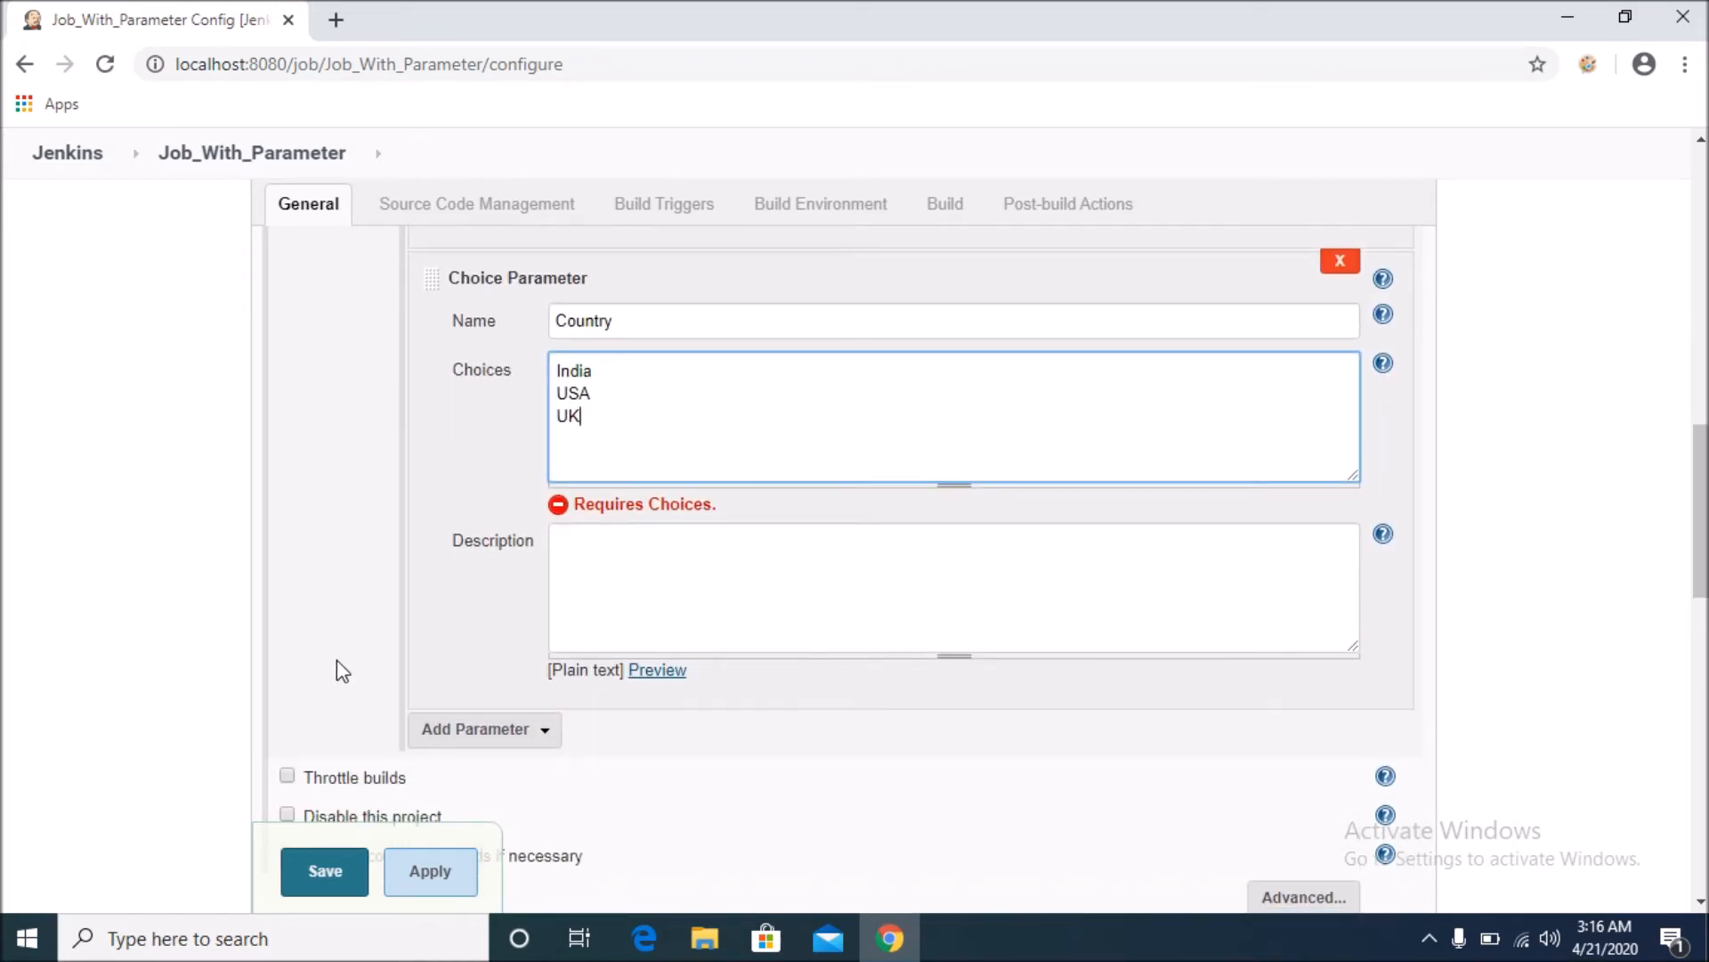
left_click(486, 734)
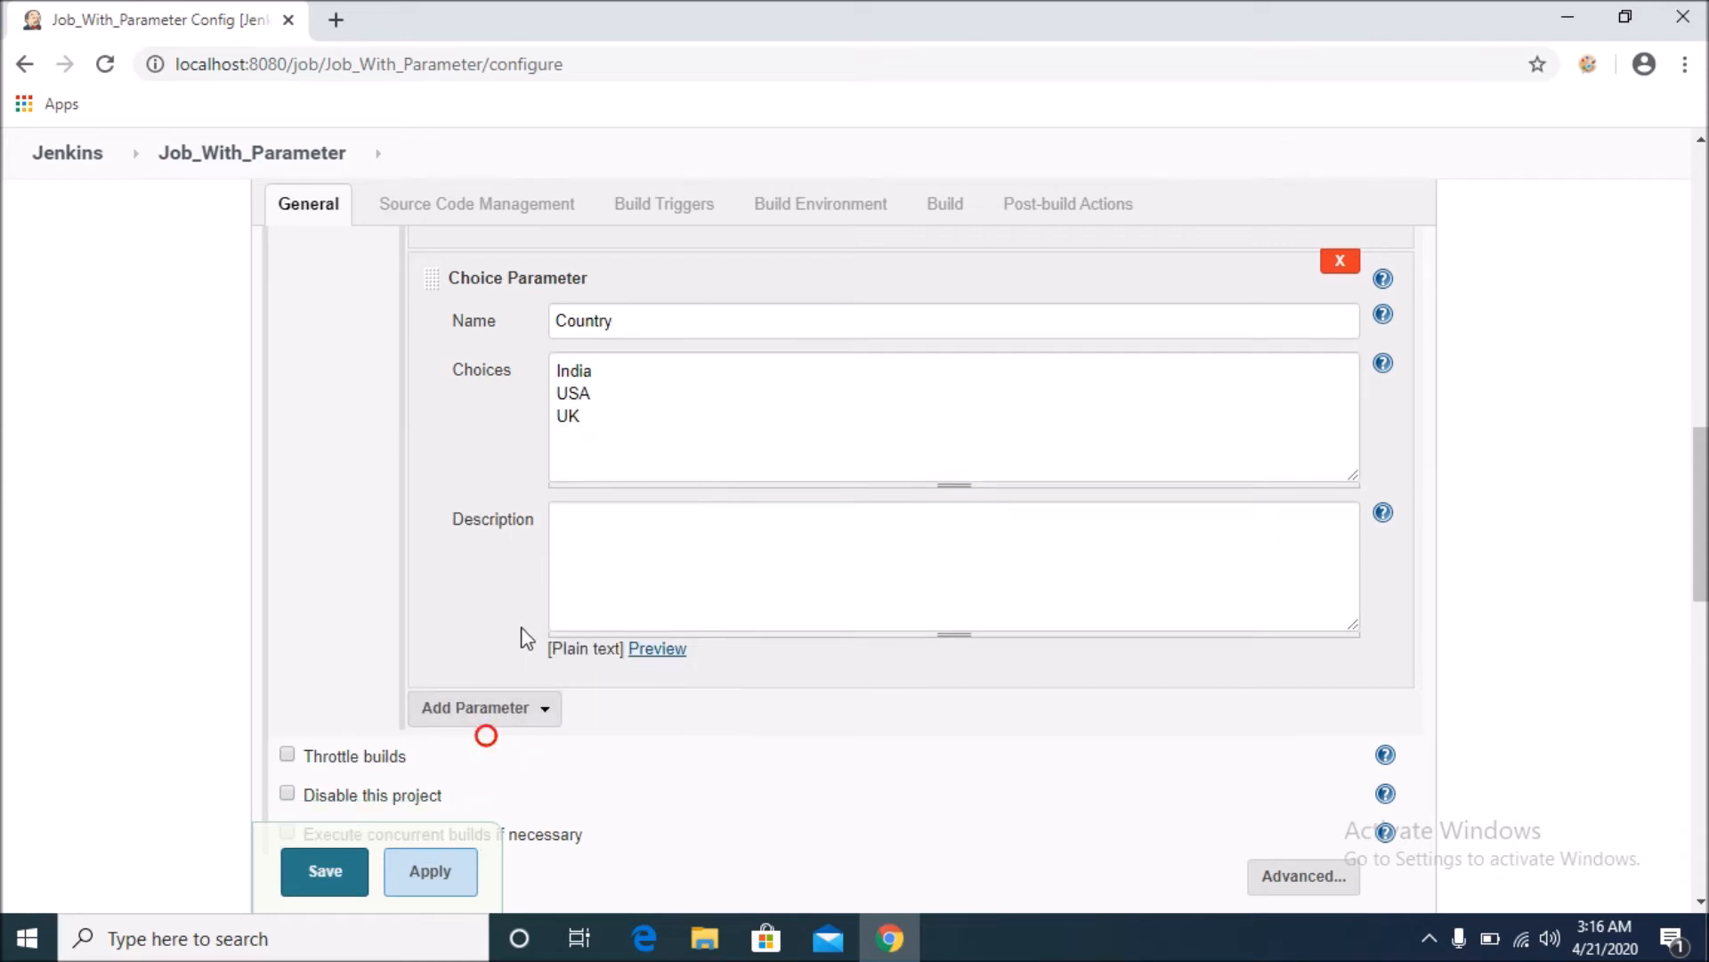
left_click(503, 705)
left_click(504, 707)
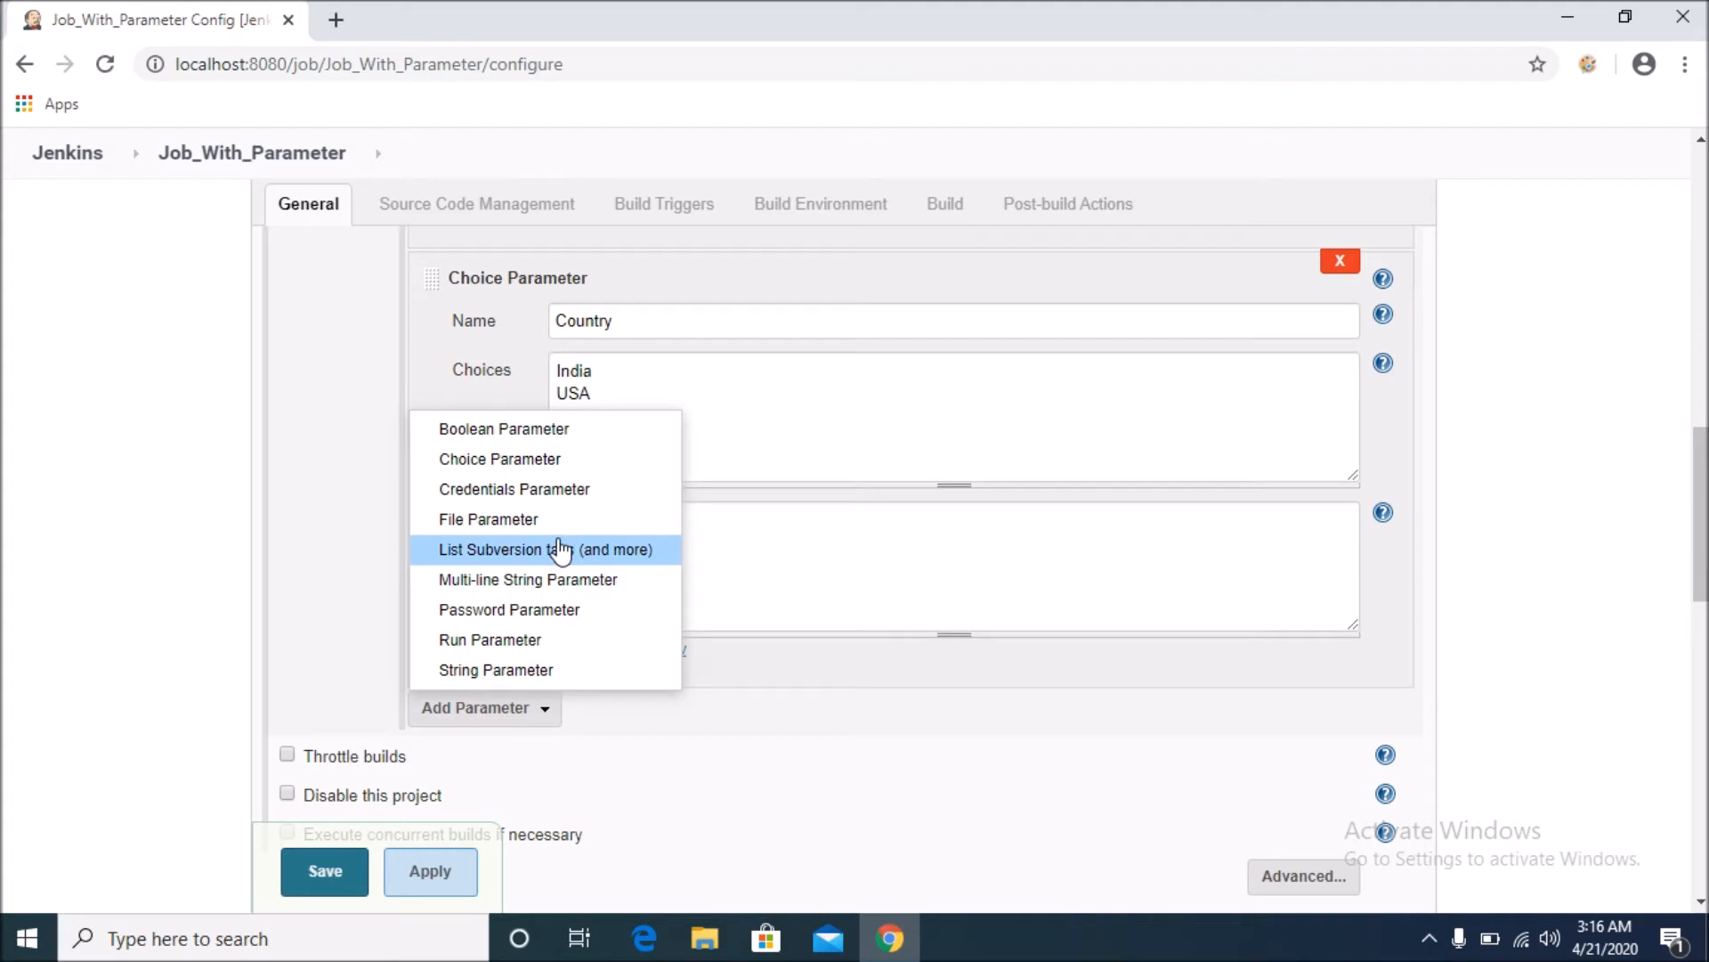
left_click(514, 429)
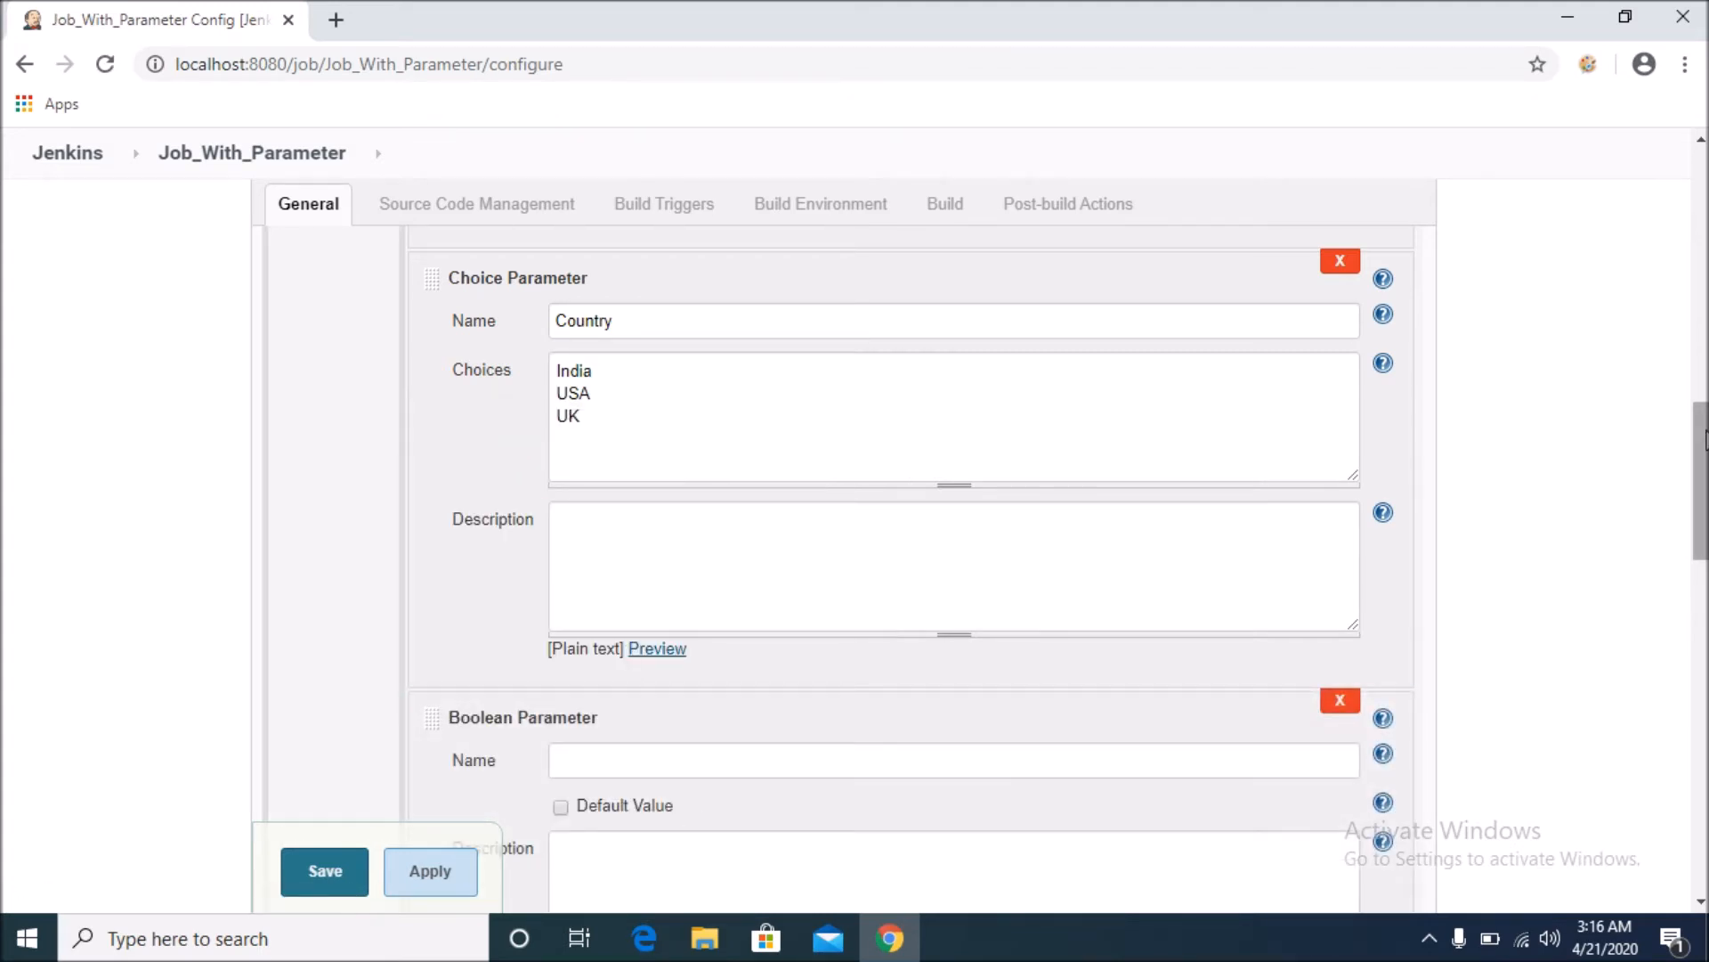
scroll(1704, 438, "down", 5)
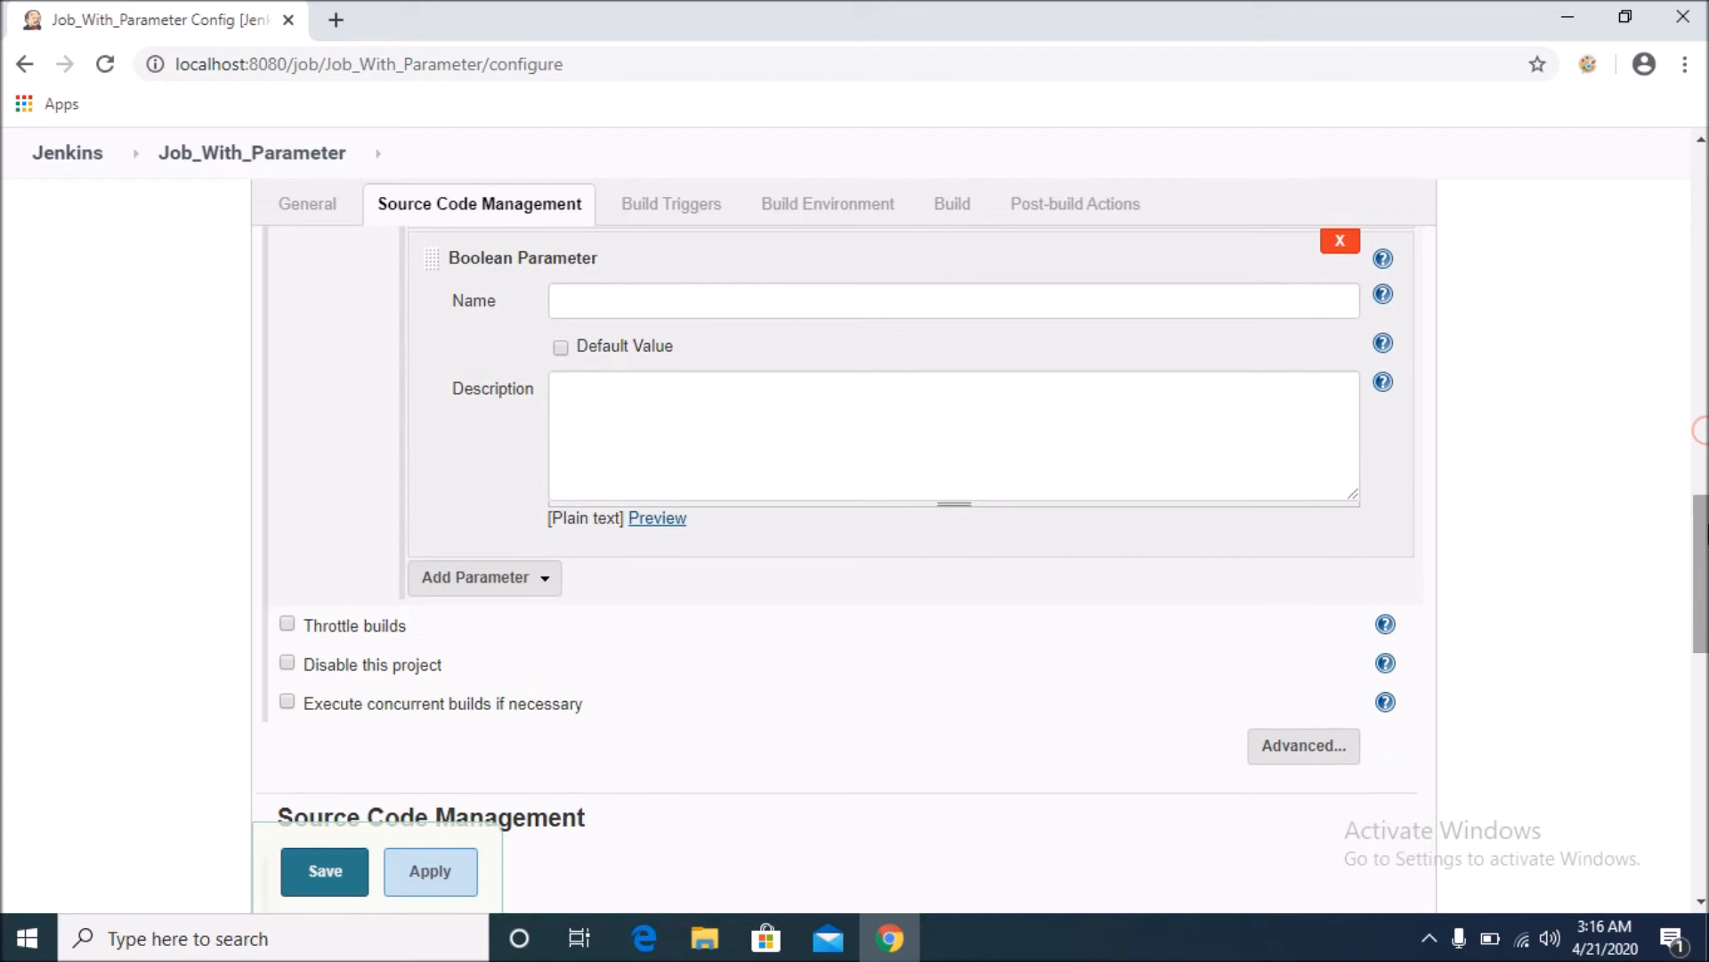
left_click(579, 304)
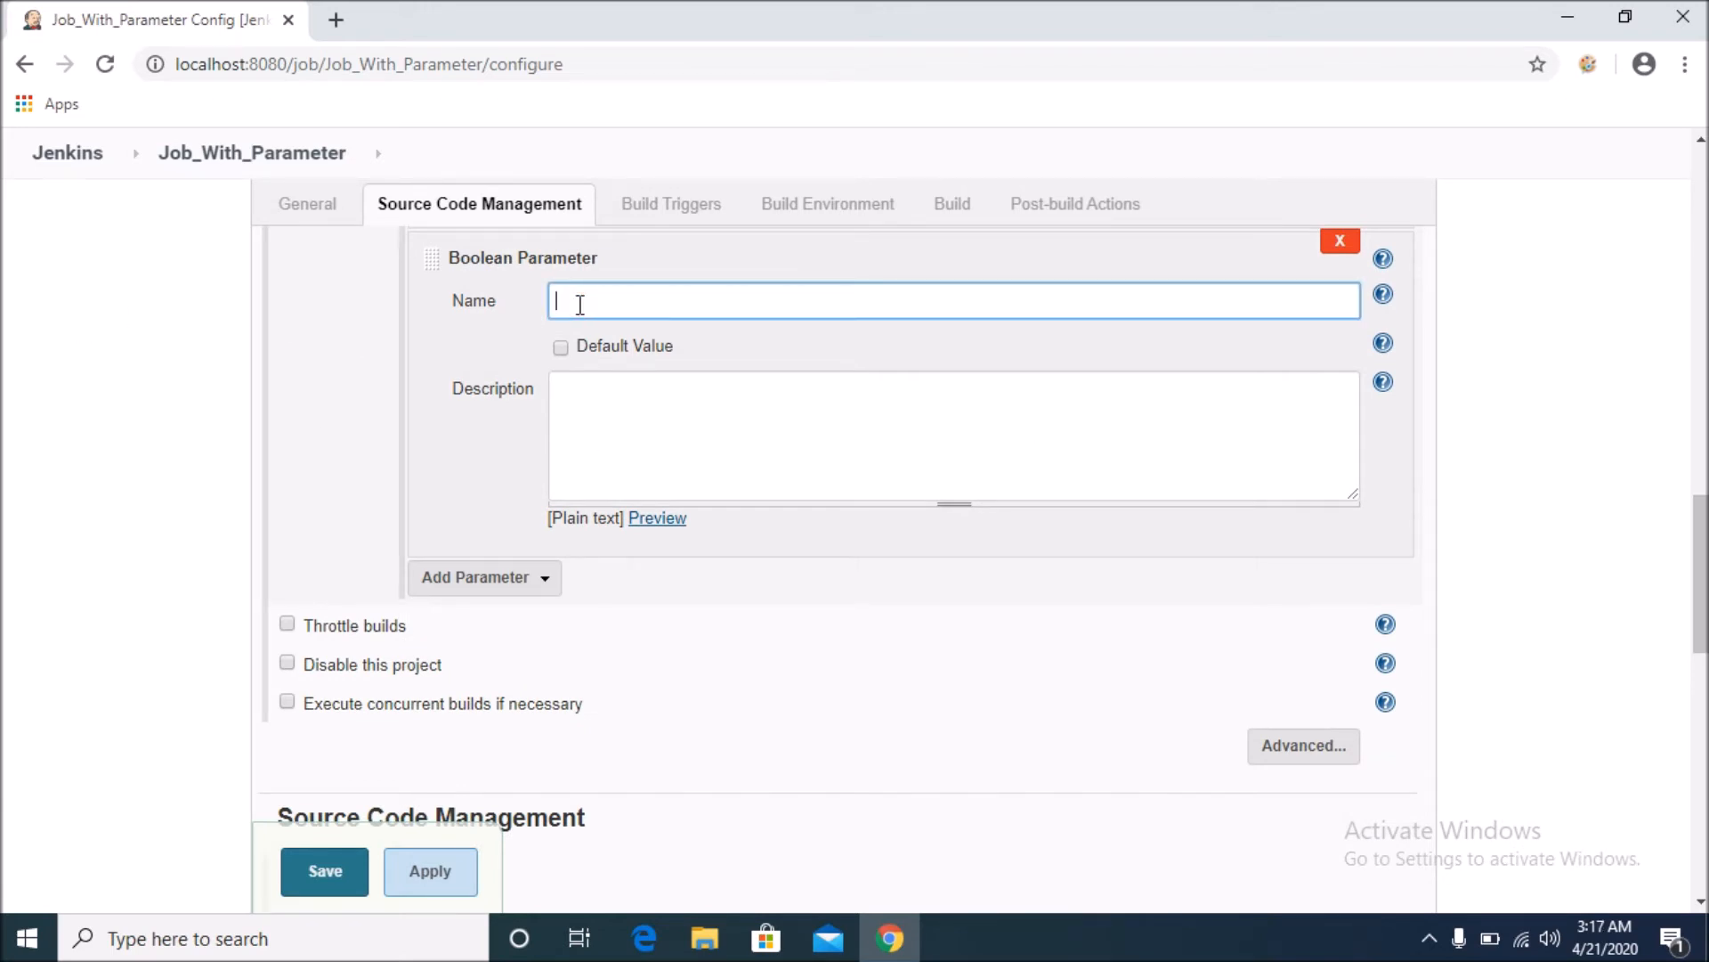
type("Build_Status")
- Add an Execute Windows batch command build step to the job
left_click_drag(1696, 570, 1698, 788)
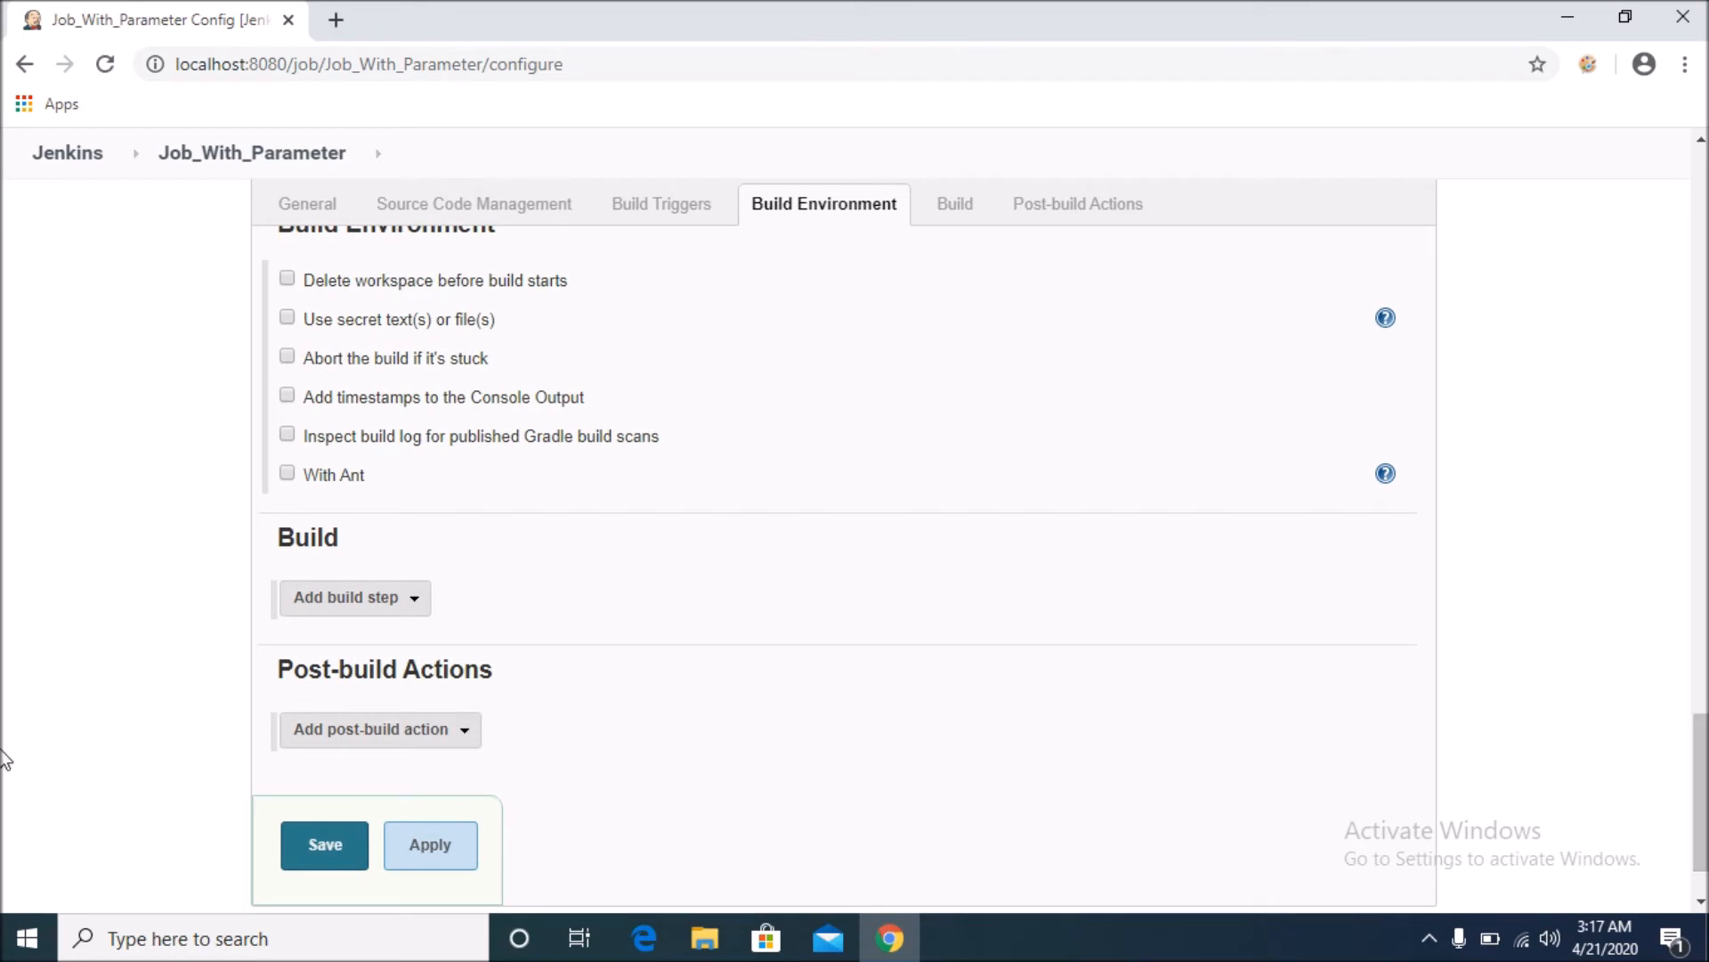
left_click_drag(368, 540, 278, 539)
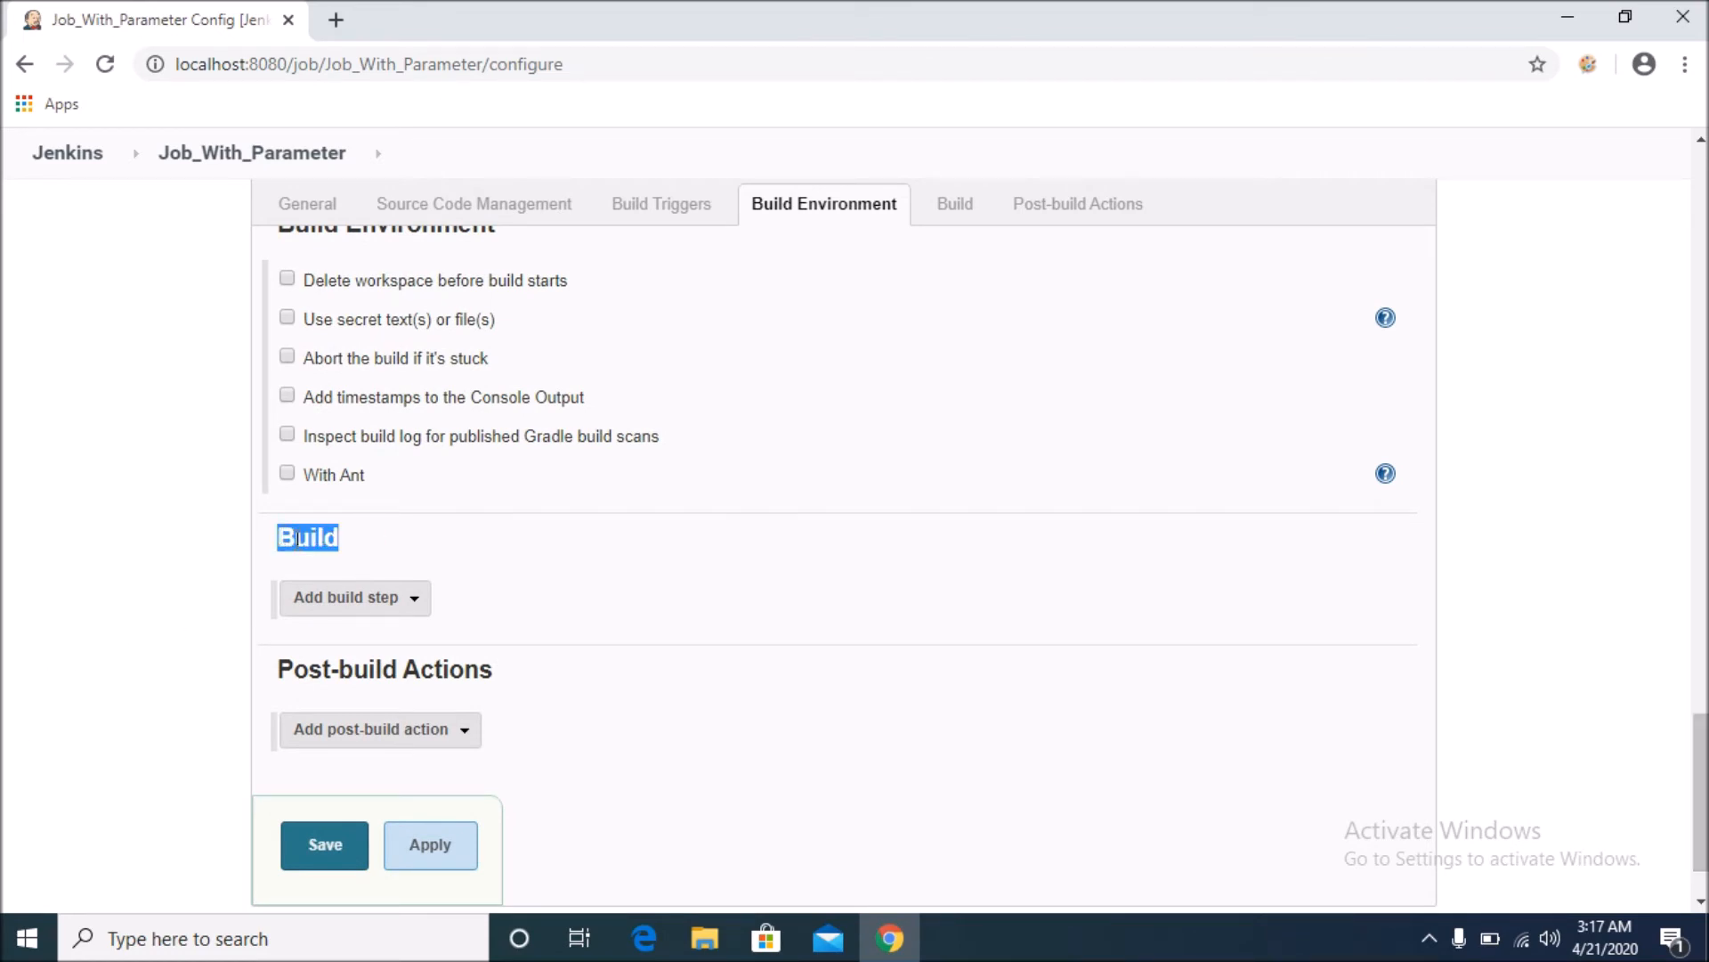
left_click(420, 611)
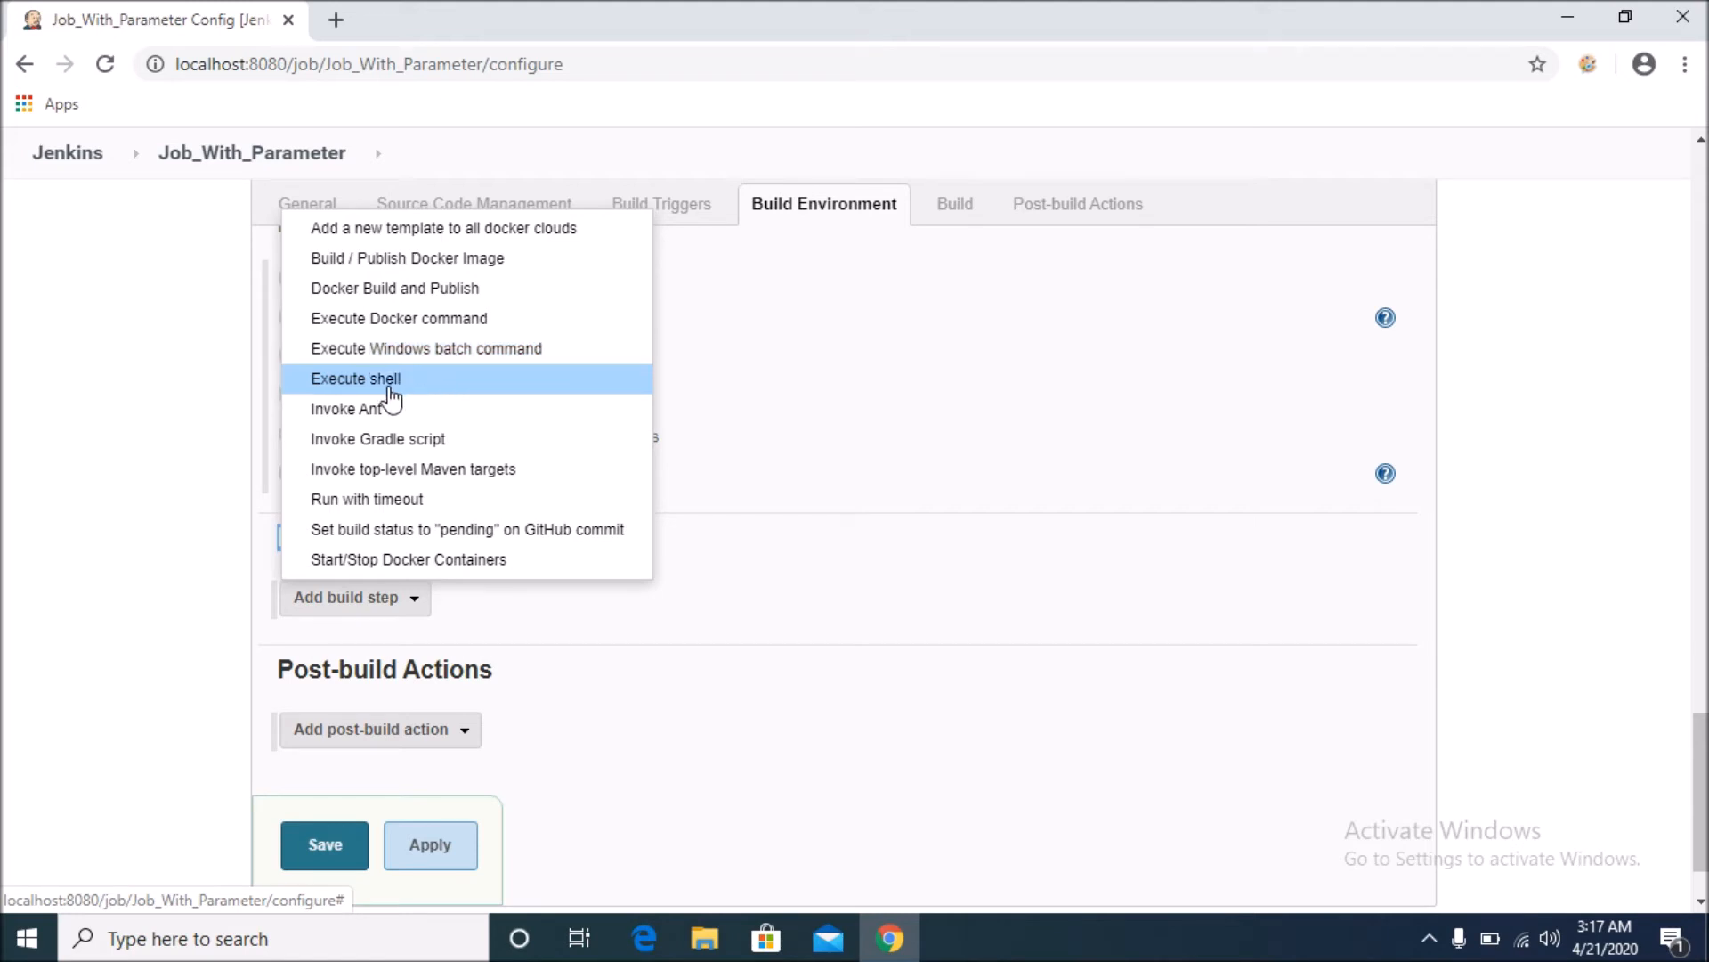
left_click(481, 351)
left_click(489, 682)
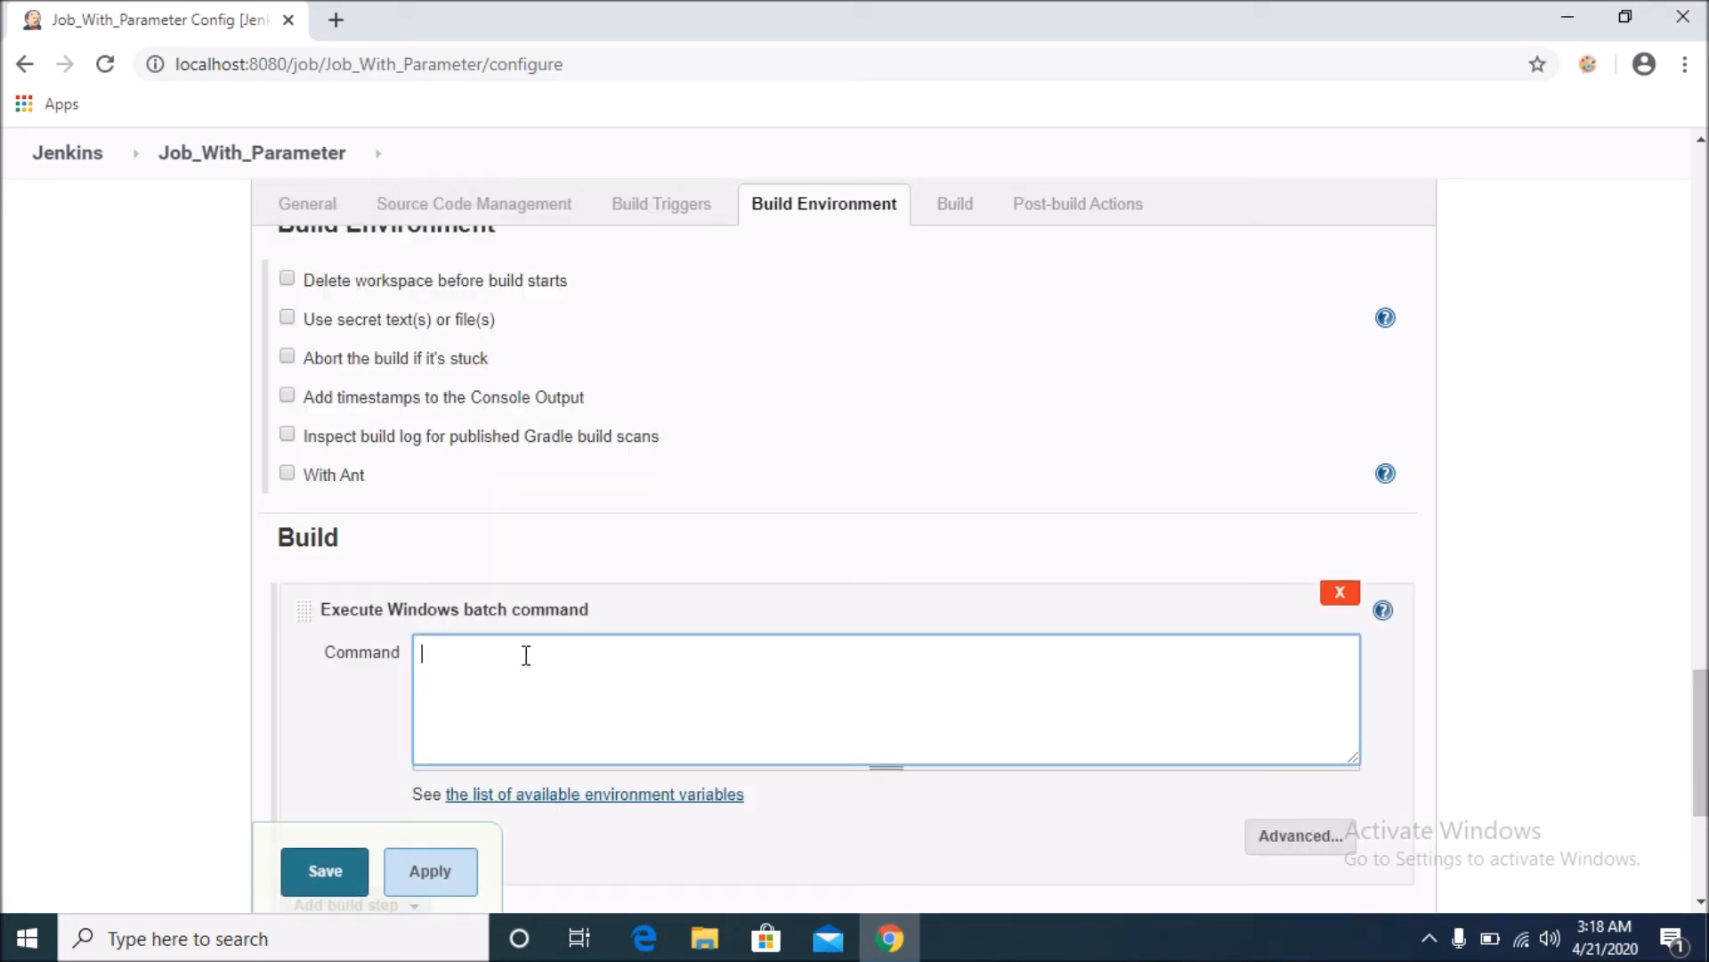
- Enter echo "hello" as the first line of the batch command
type("echo \"he;")
key("BackSpace")
type("llo")
key("Home")
type("\"")
key("BackSpace")
left_click(528, 657)
- Add the second command line echo "this is my name %Name% and my country %country%"
key("Return")
type("echo \"this is my ")
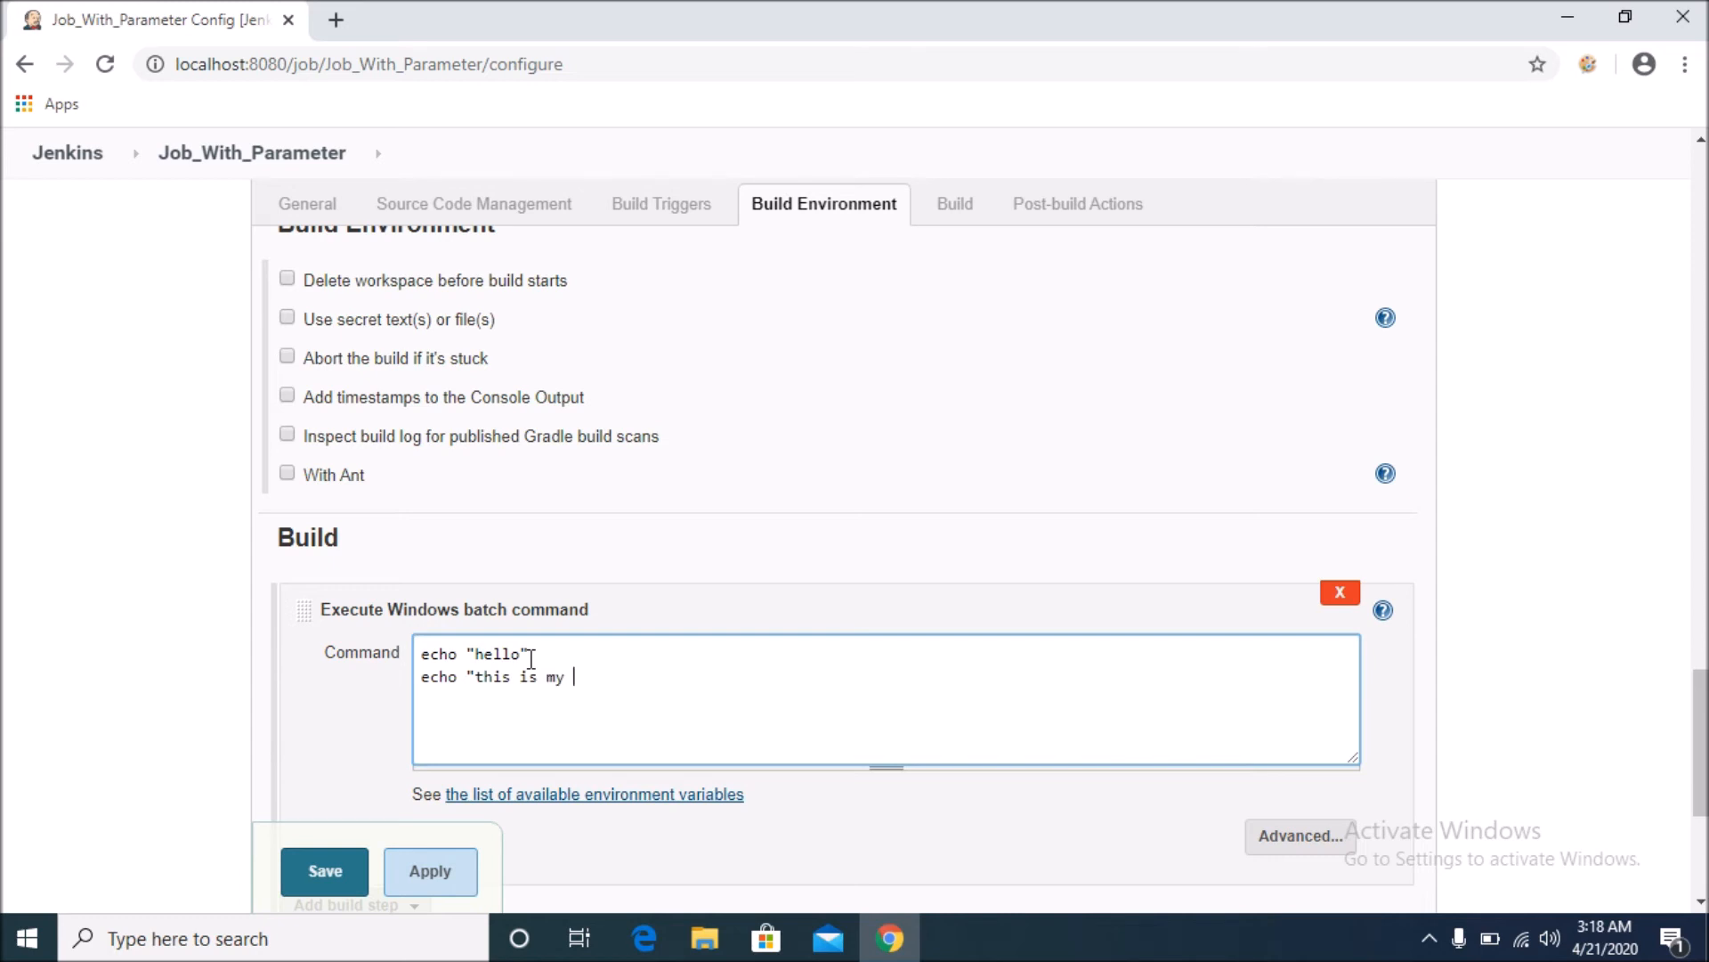
type("name %Name% and my co")
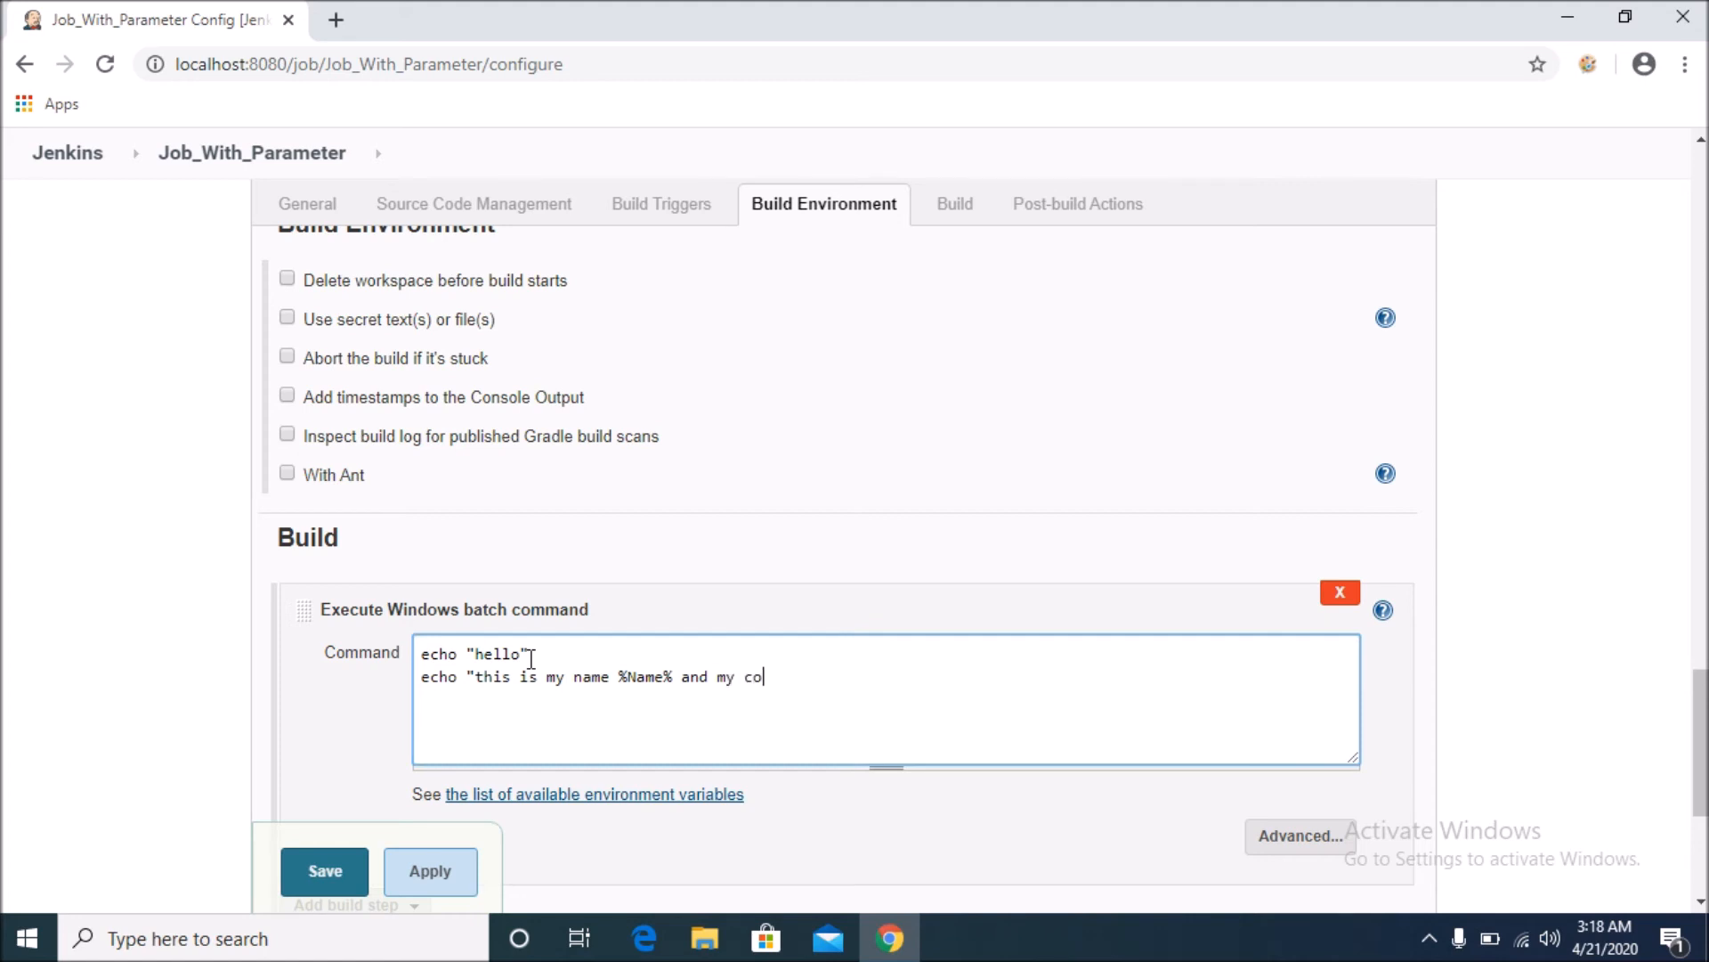
type("untry ")
type("%")
type("country")
type("%\" ")
- Add the third command line echo " %Build_Status% " to the batch command
type("echo")
type(" \"B")
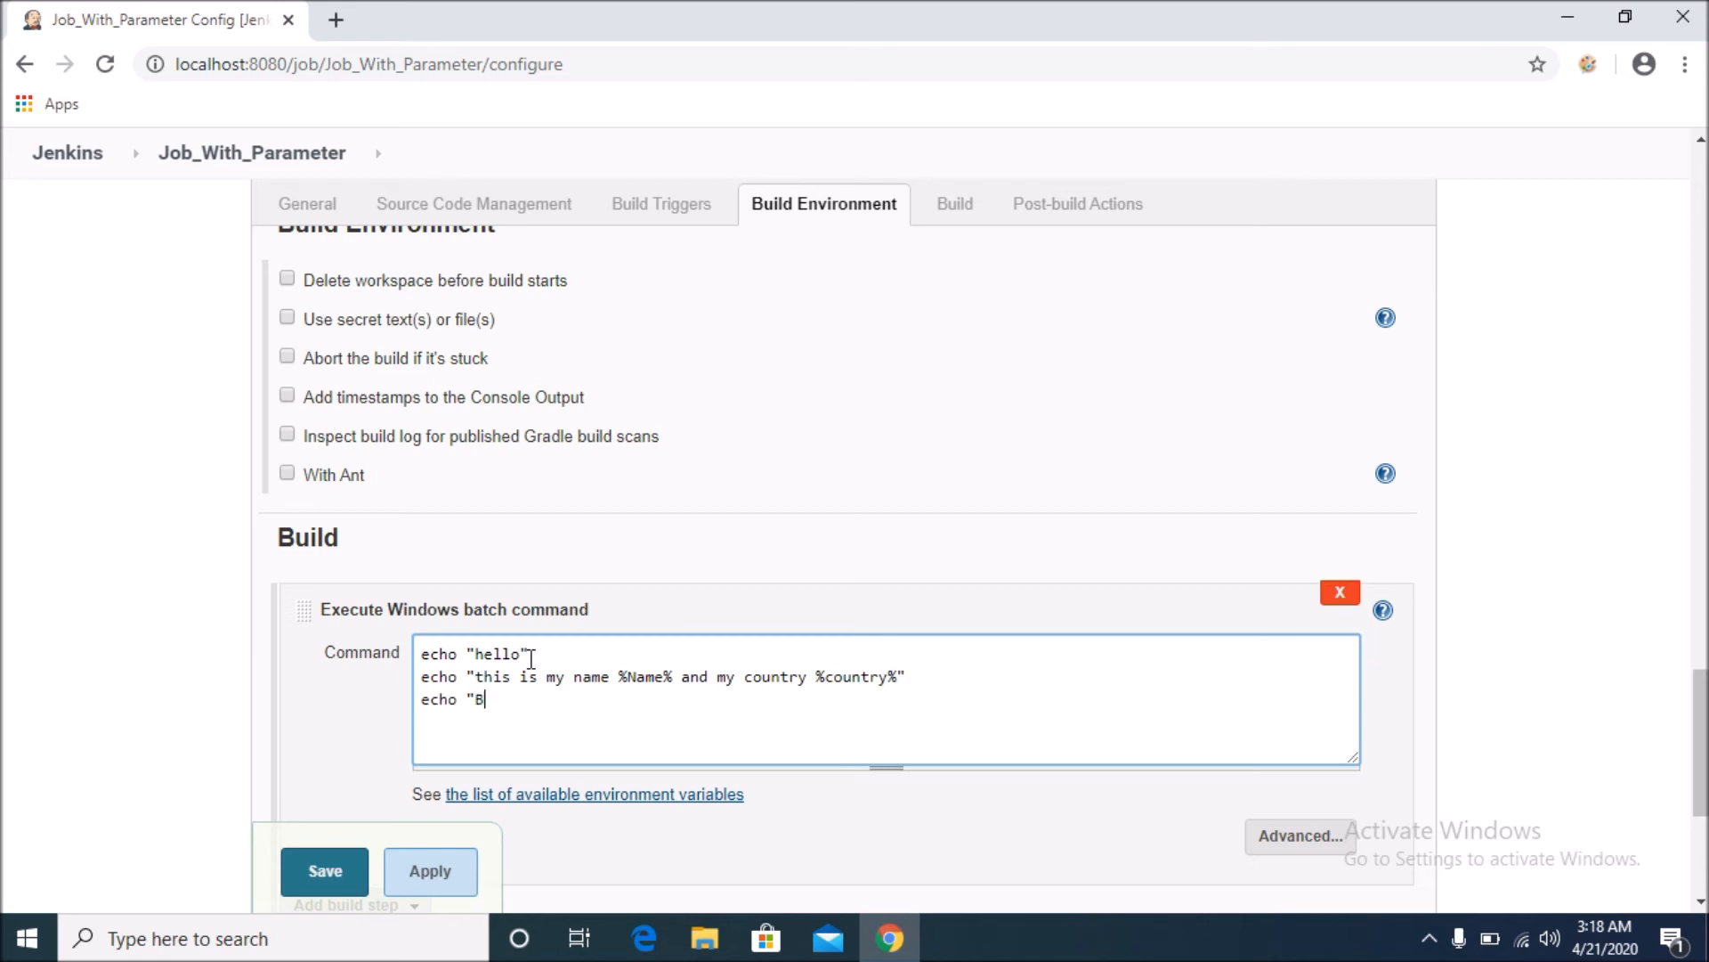
key("BackSpace")
type("% Build_Sa")
key("BackSpace")
type("t")
type("atus%")
type("\"")
type("%")
left_click(501, 700)
key("BackSpace")
- Review the %Name%, %country% and %Build_Status% parameter references in the batch command
left_click(618, 677)
left_click_drag(621, 677, 679, 684)
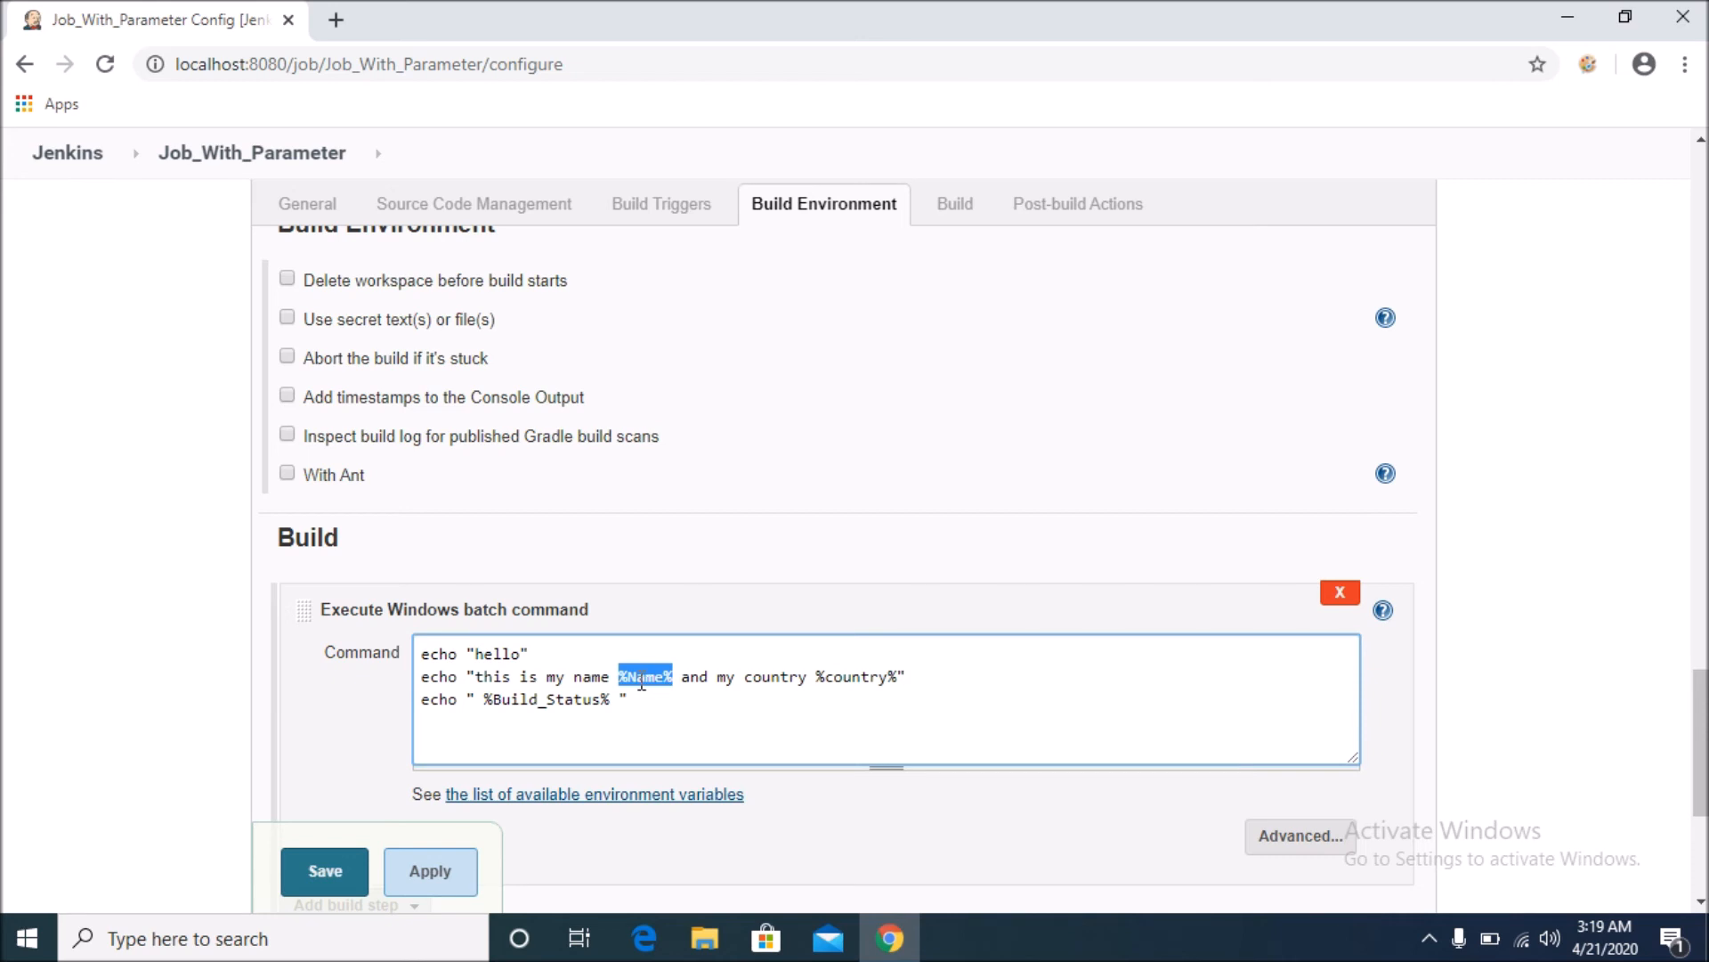
left_click_drag(628, 678, 620, 679)
left_click_drag(632, 682, 684, 681)
left_click_drag(816, 677, 897, 674)
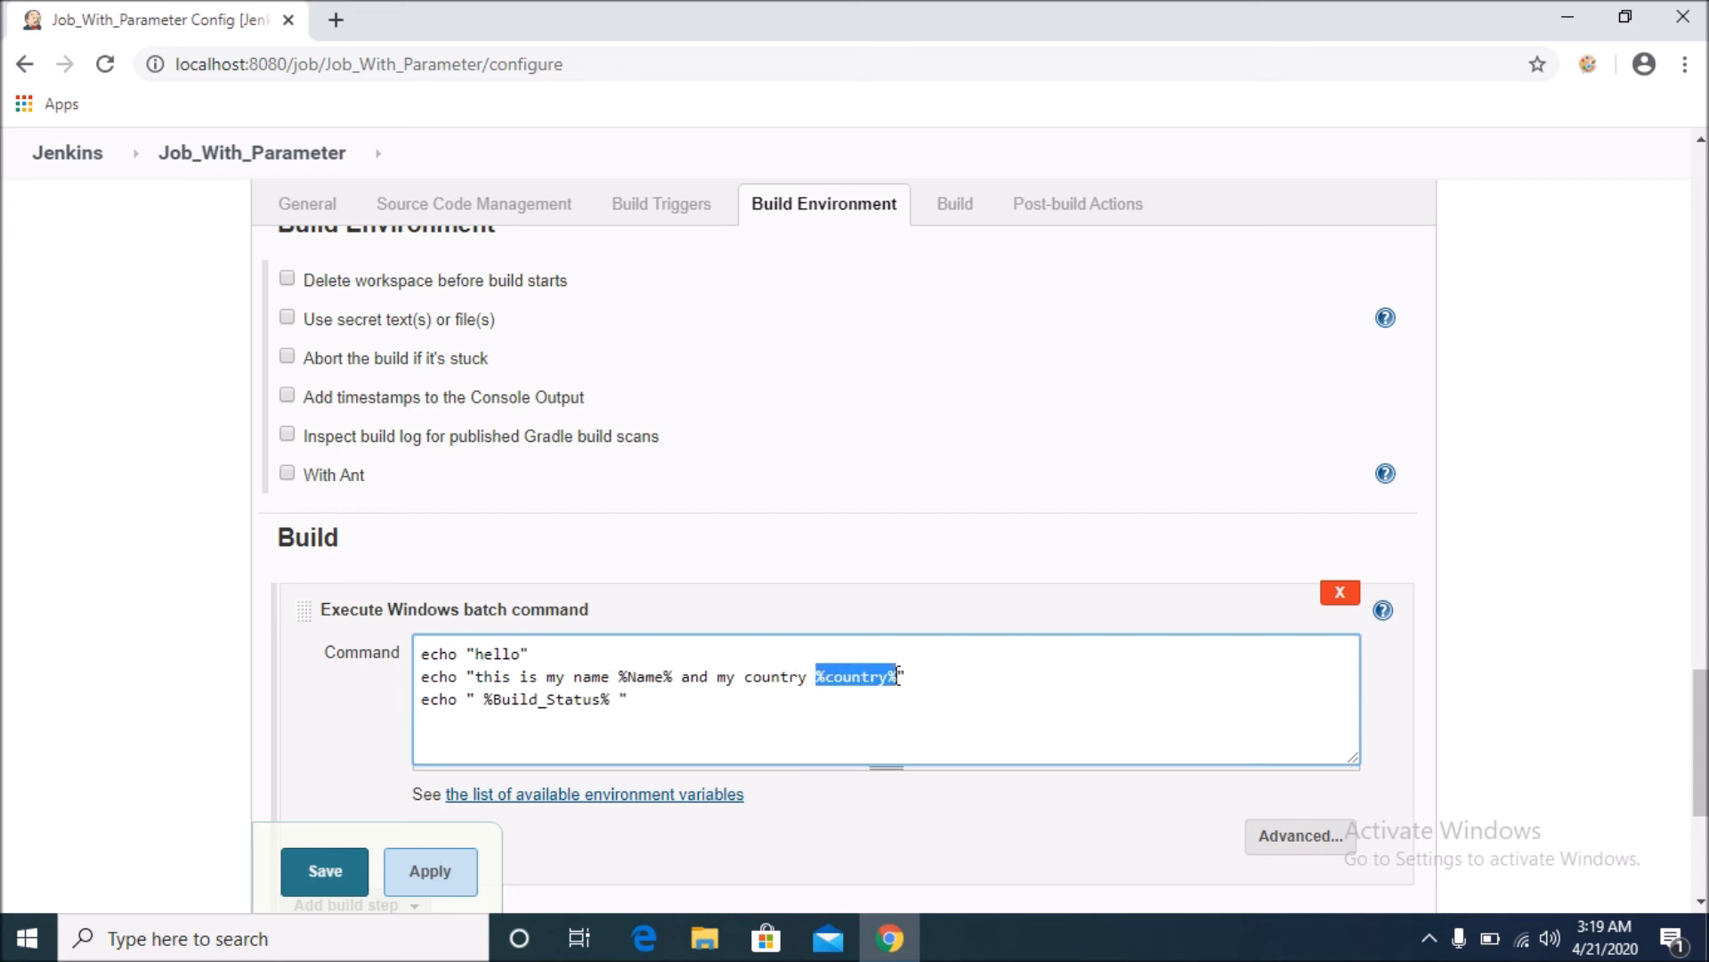
left_click_drag(482, 699, 610, 700)
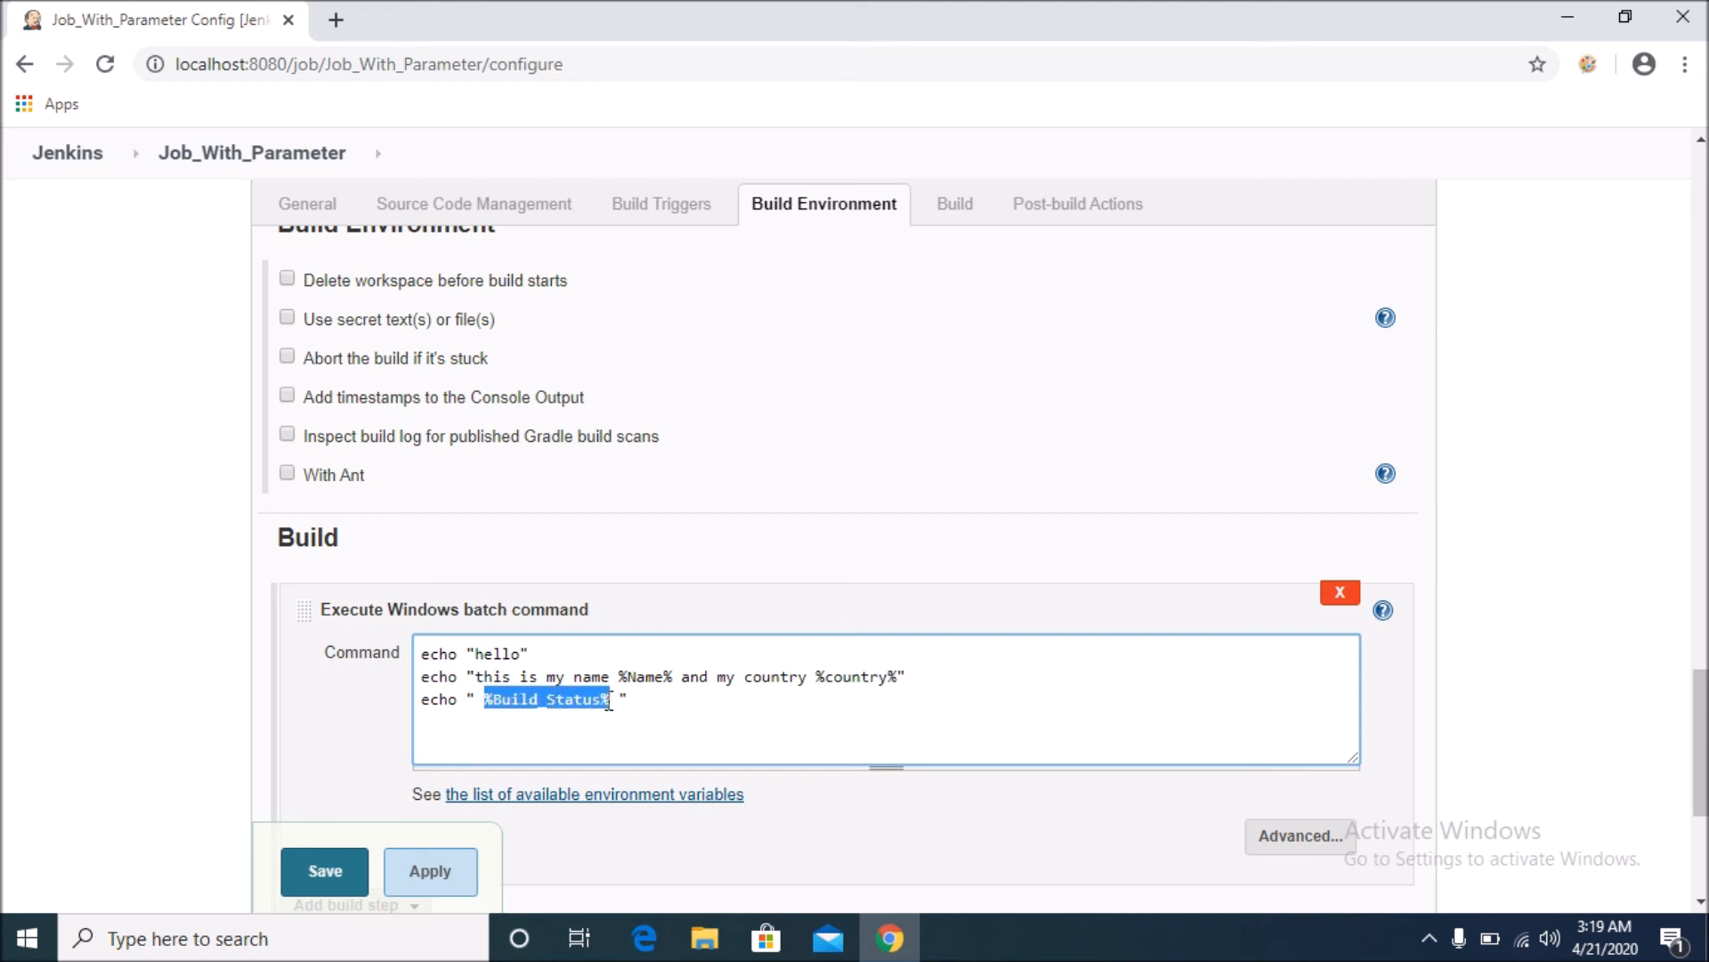
- Apply and save the job configuration
left_click(462, 889)
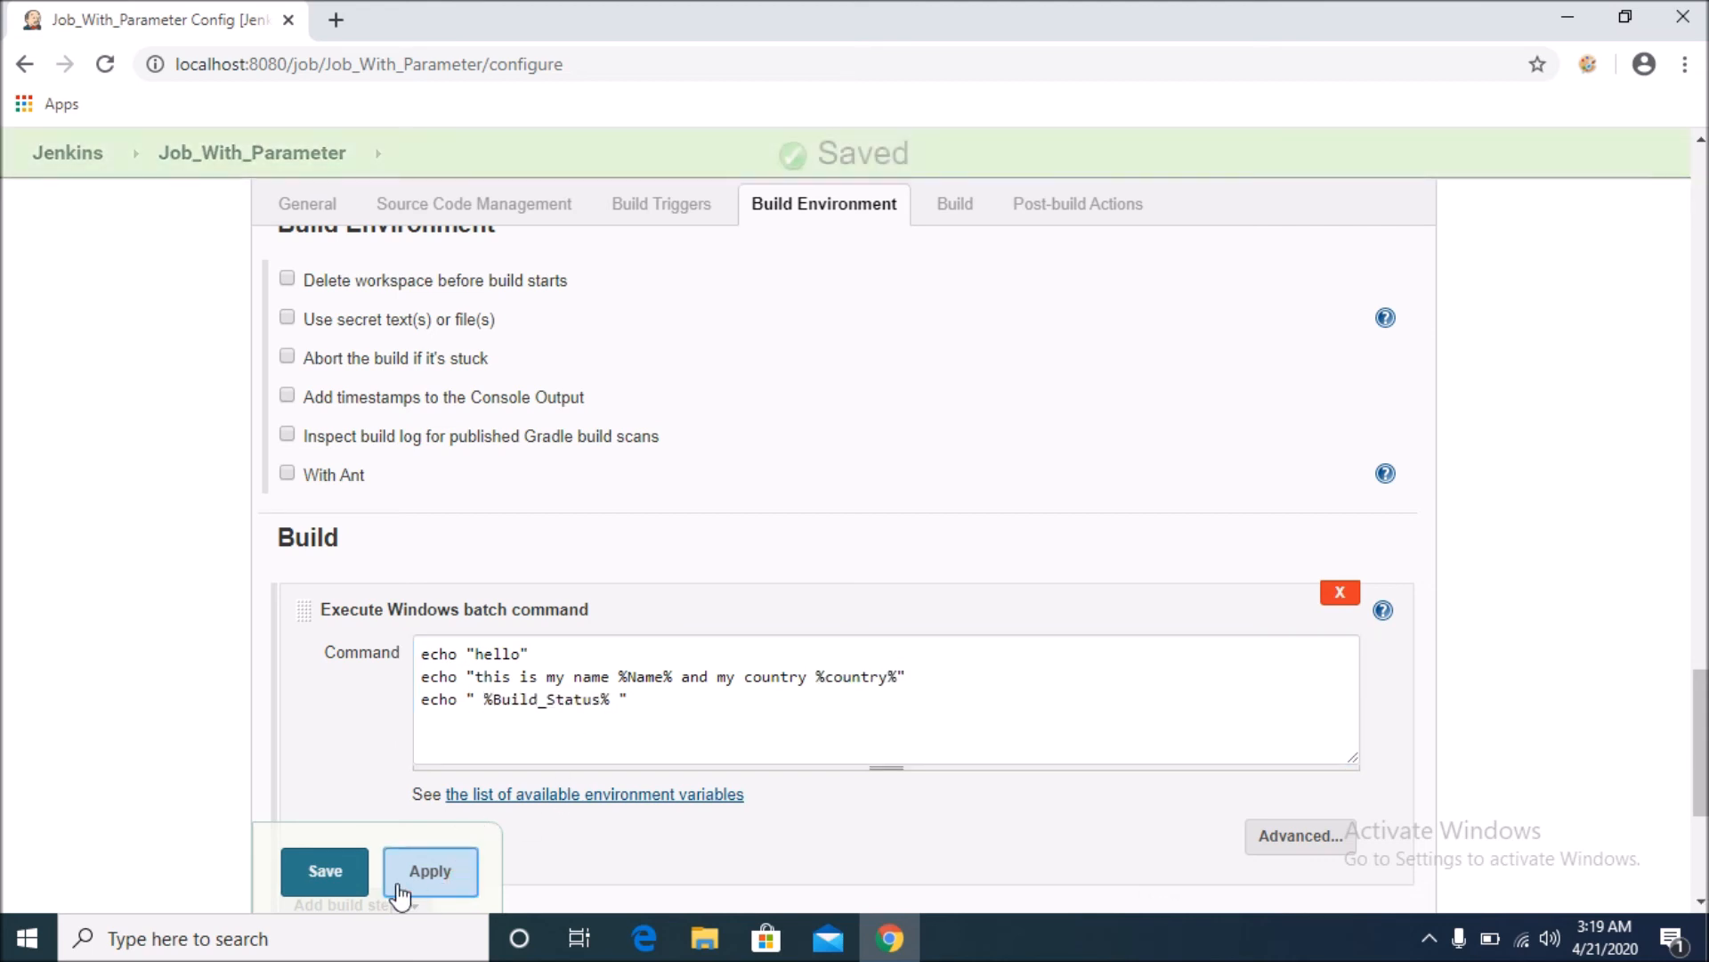
left_click(326, 873)
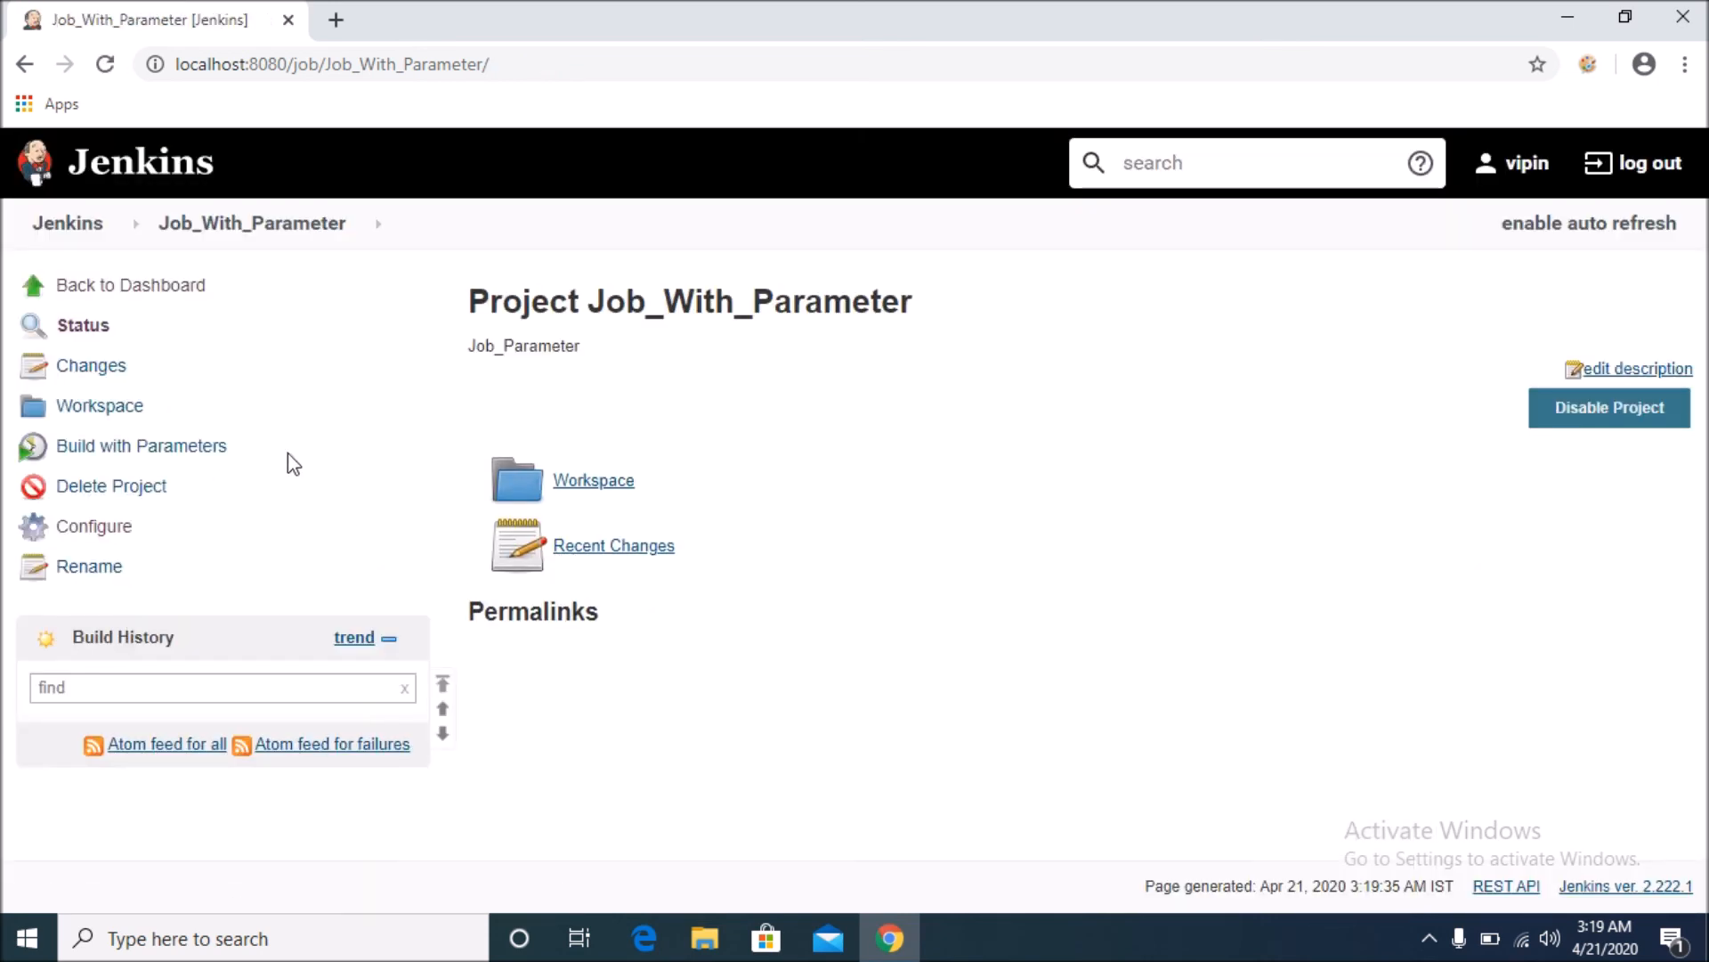
double_click(261, 460)
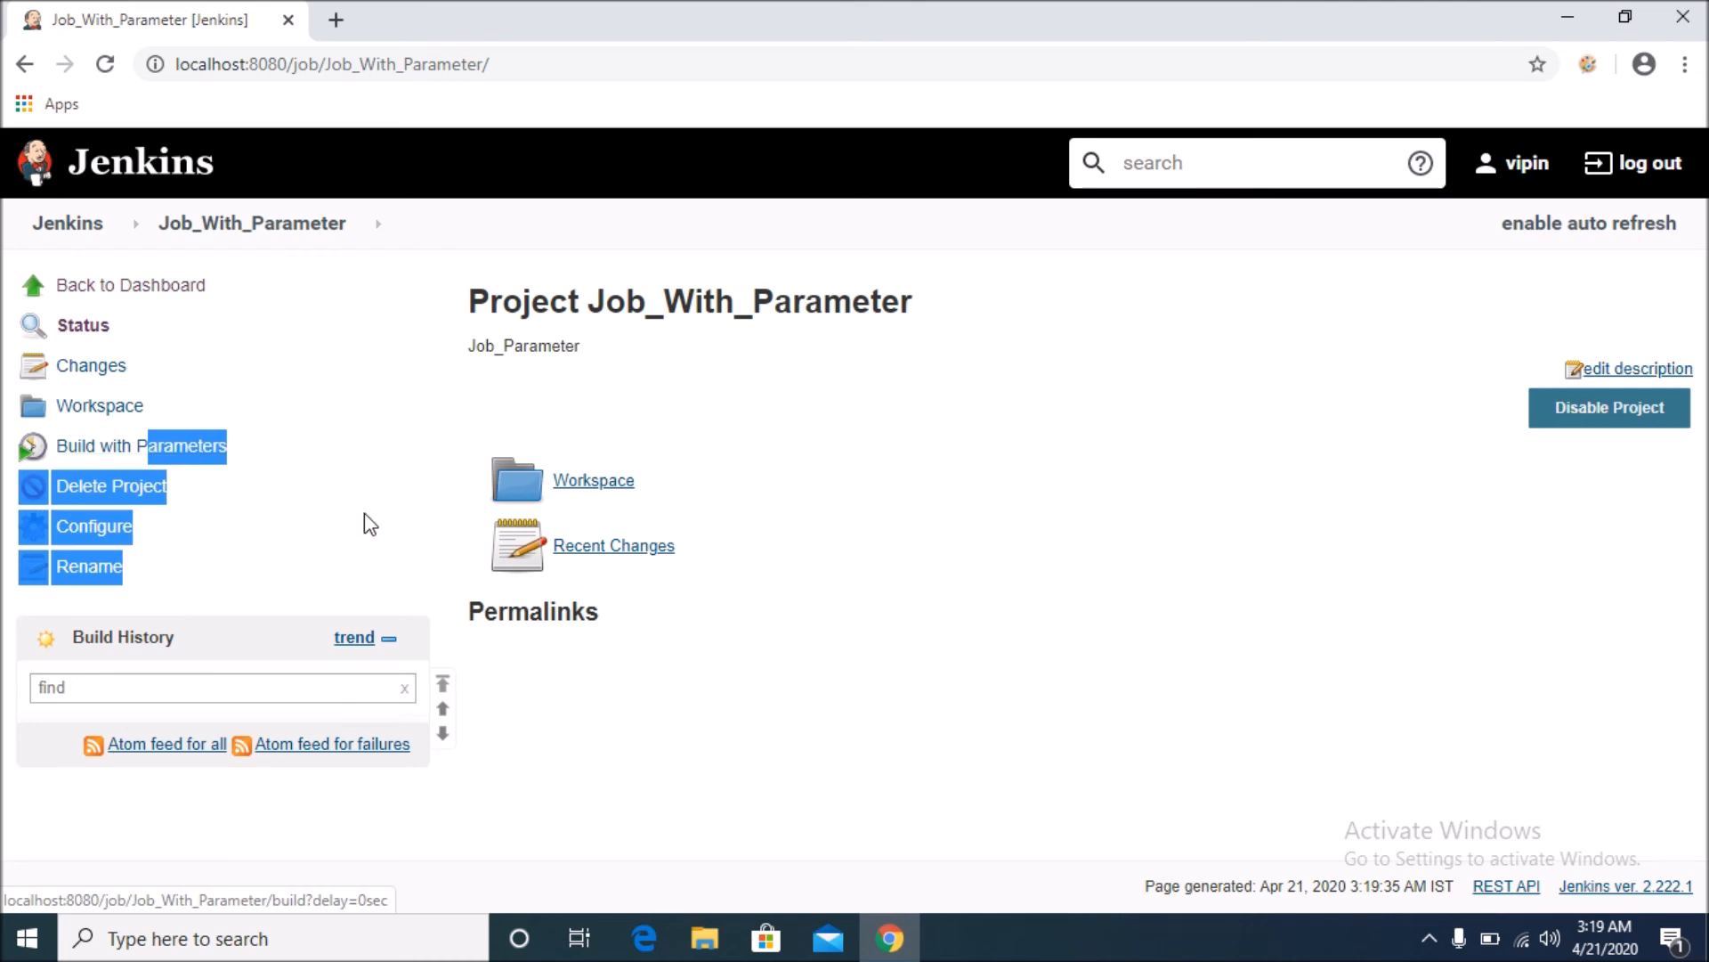
left_click(781, 492)
left_click_drag(252, 464, 62, 446)
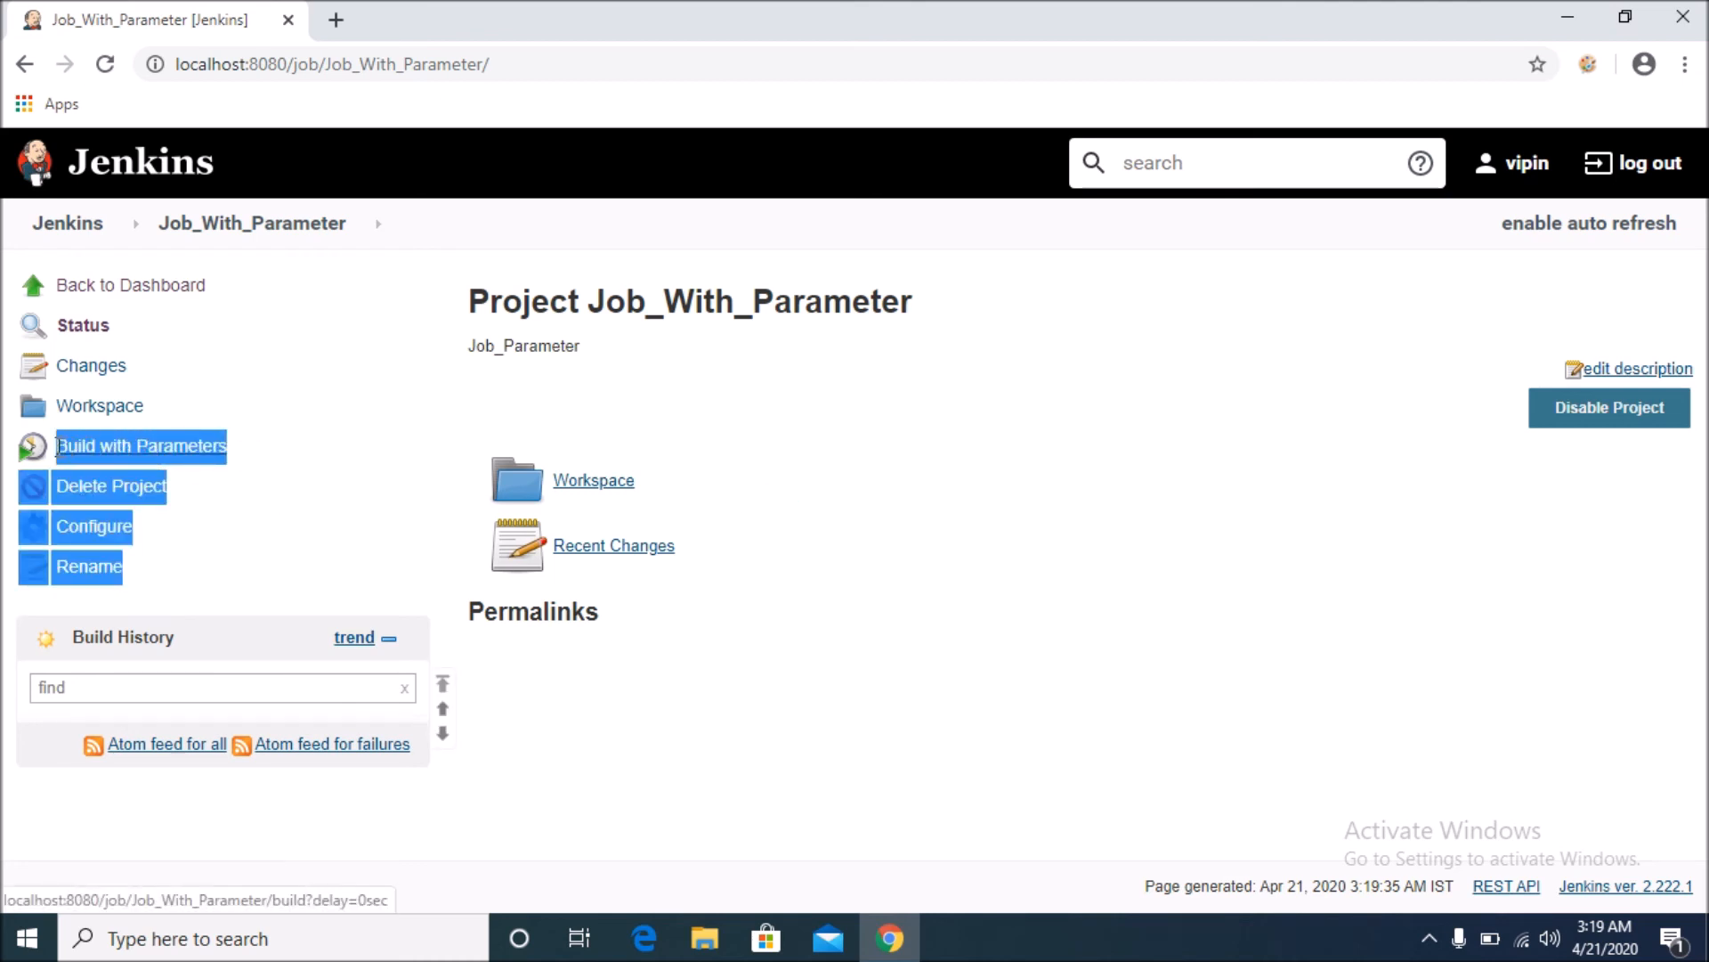
left_click(908, 655)
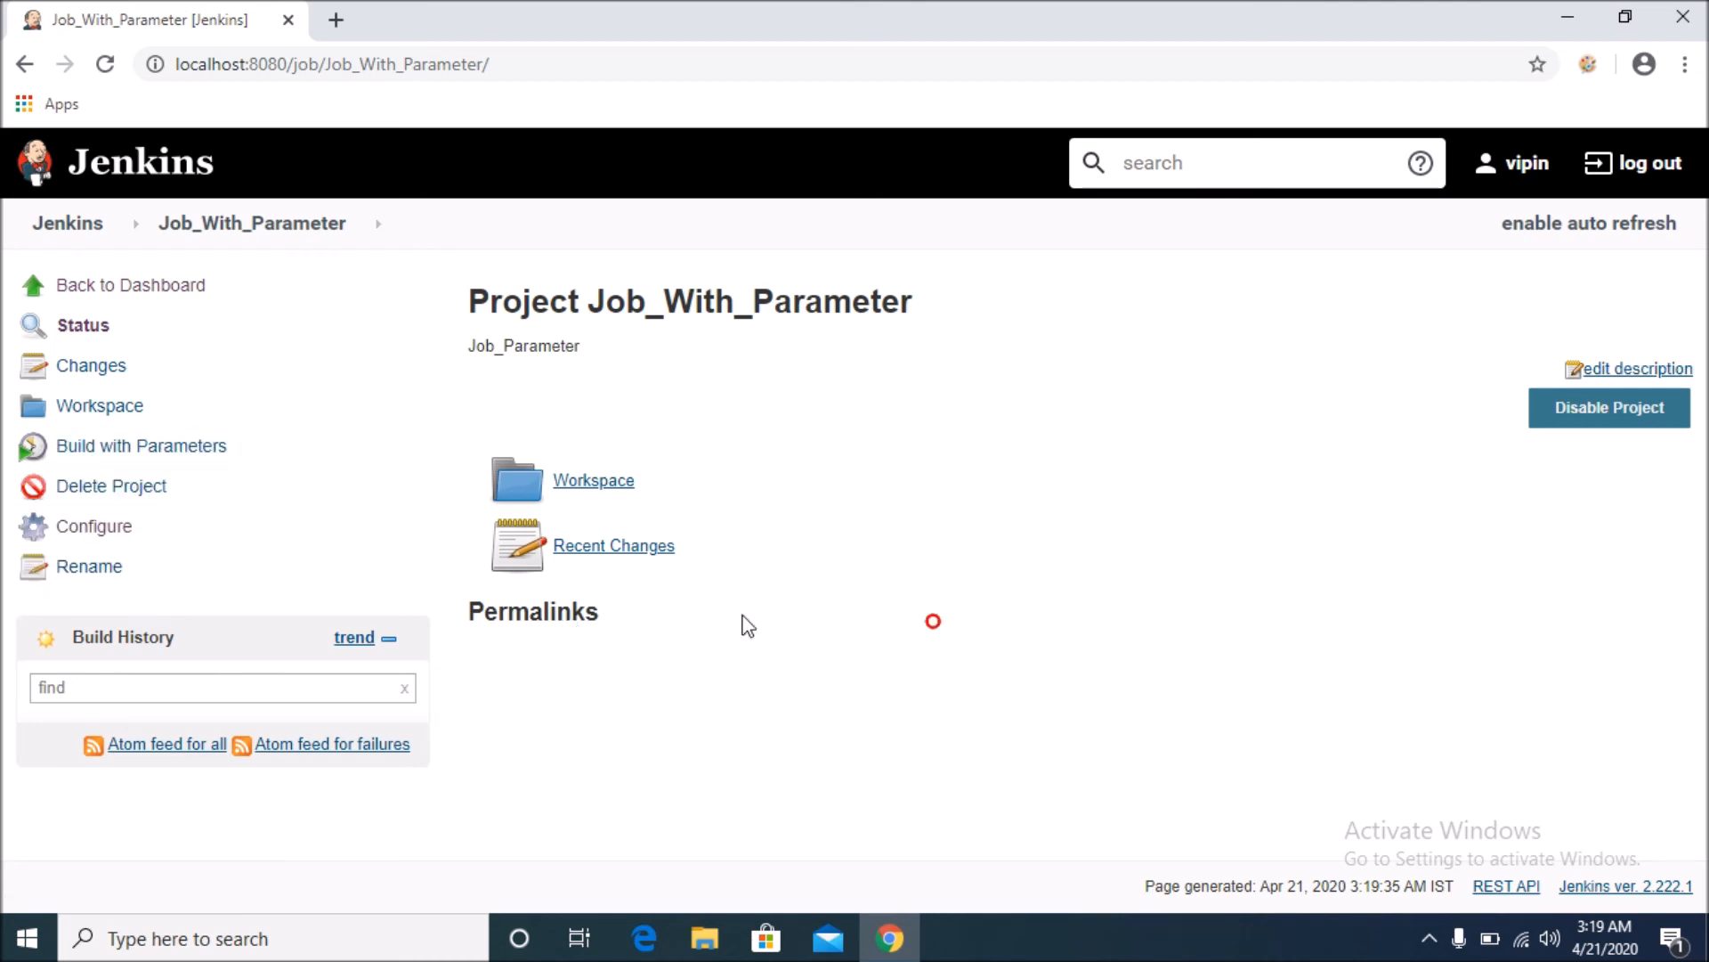
- Open the job's parameterized build form and append _io to the default Name value
left_click(159, 455)
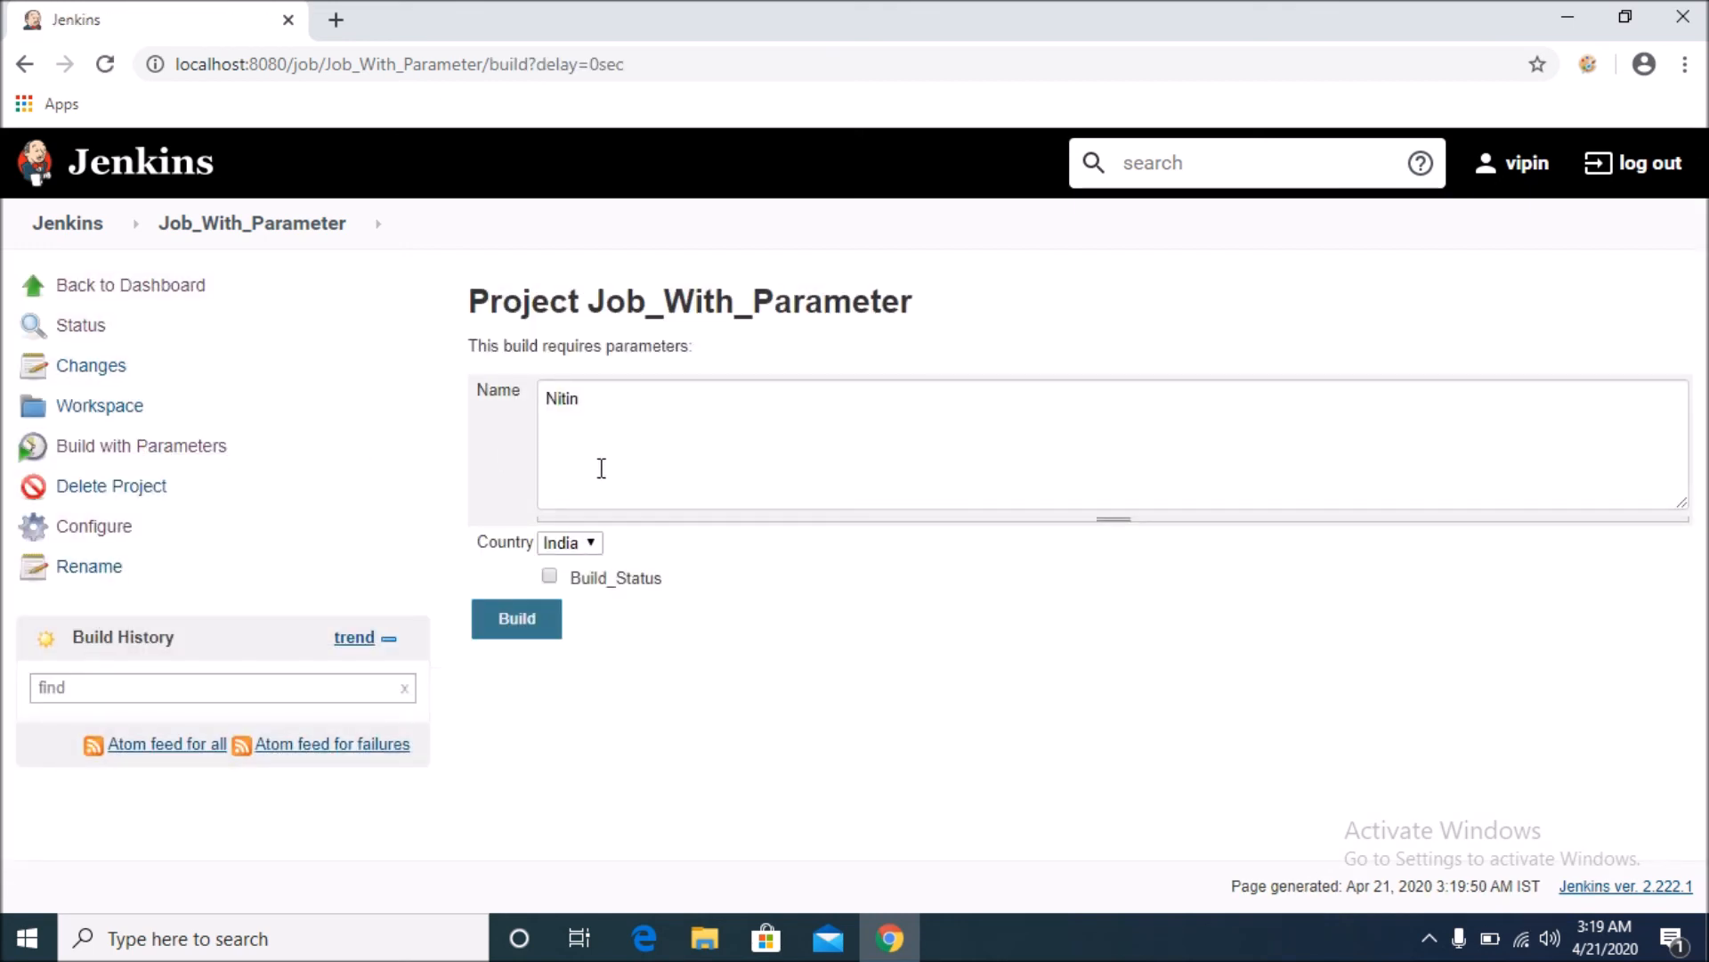
left_click_drag(631, 407, 513, 410)
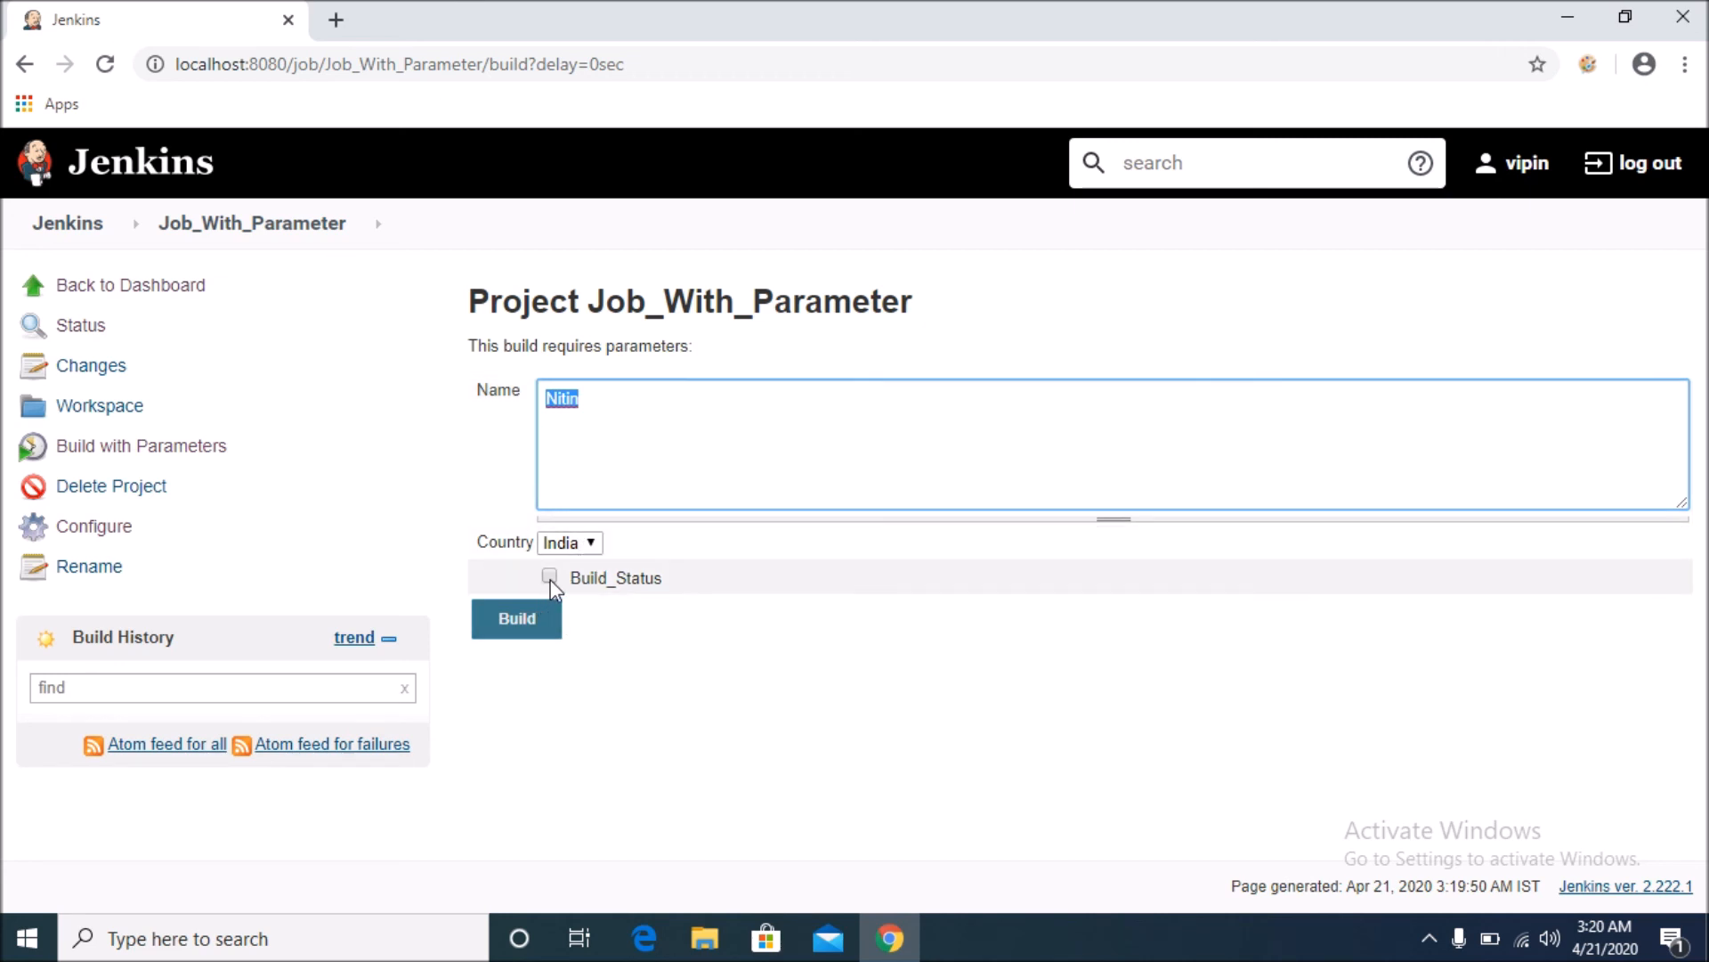
left_click(606, 404)
left_click_drag(606, 404, 515, 398)
left_click(644, 395)
type("_io")
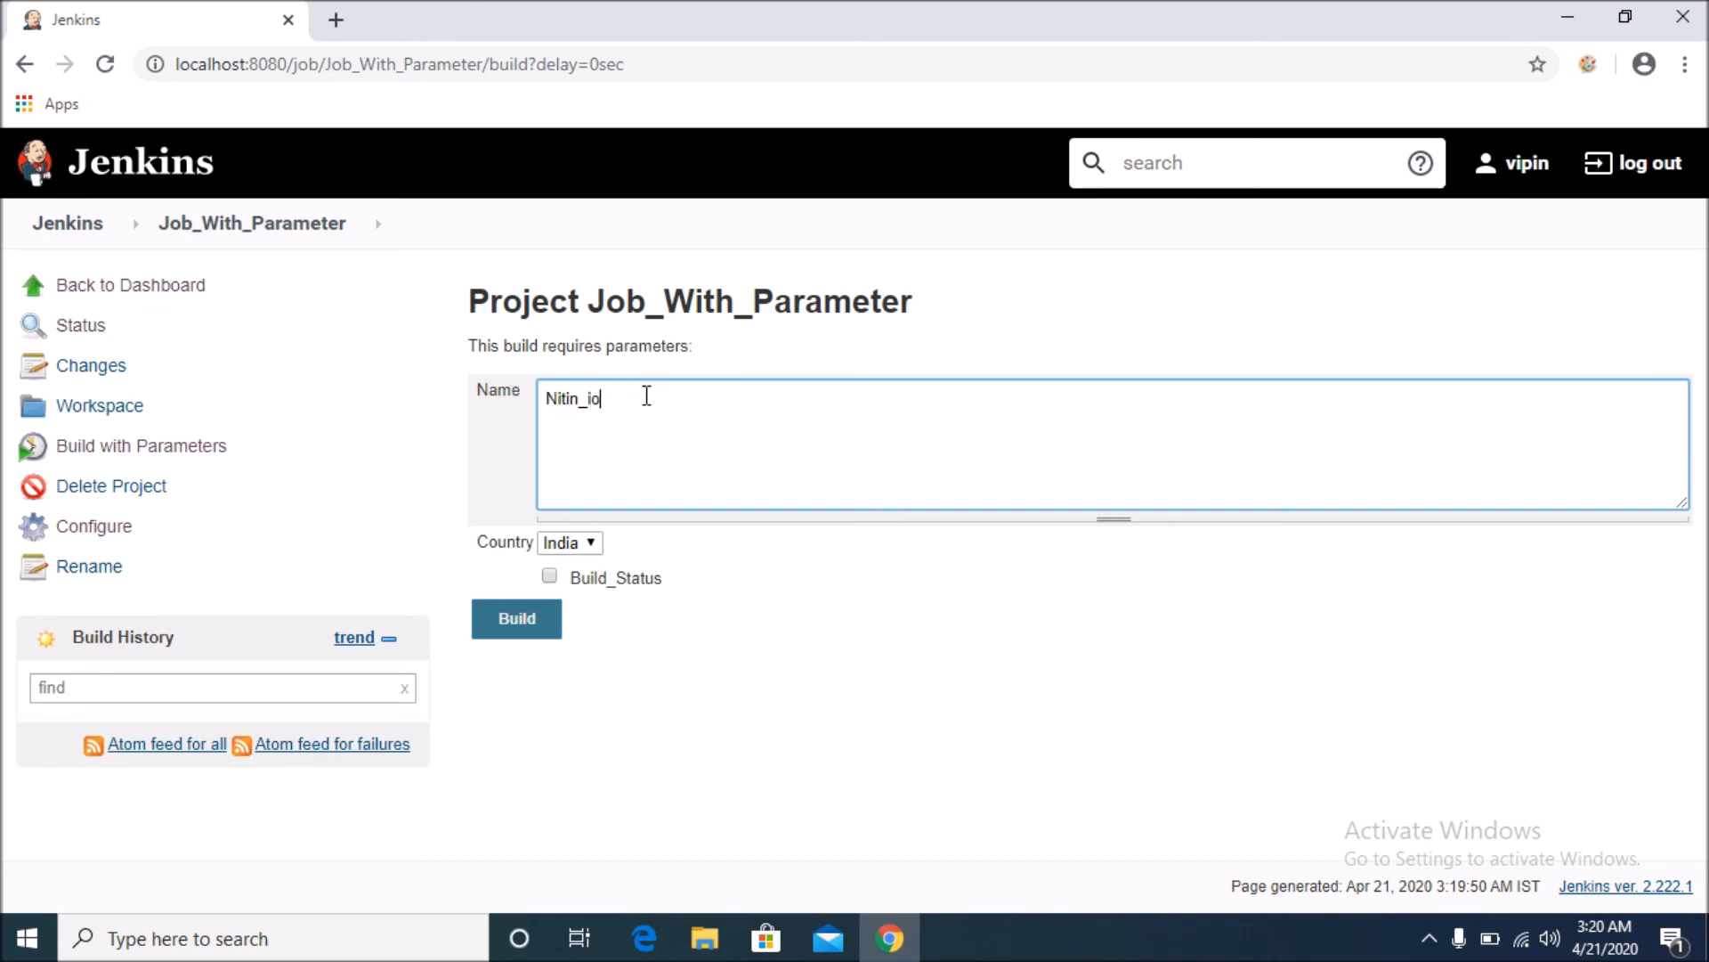
- Set Country to USA, enable Build_Status and start the build
left_click(592, 543)
left_click(583, 628)
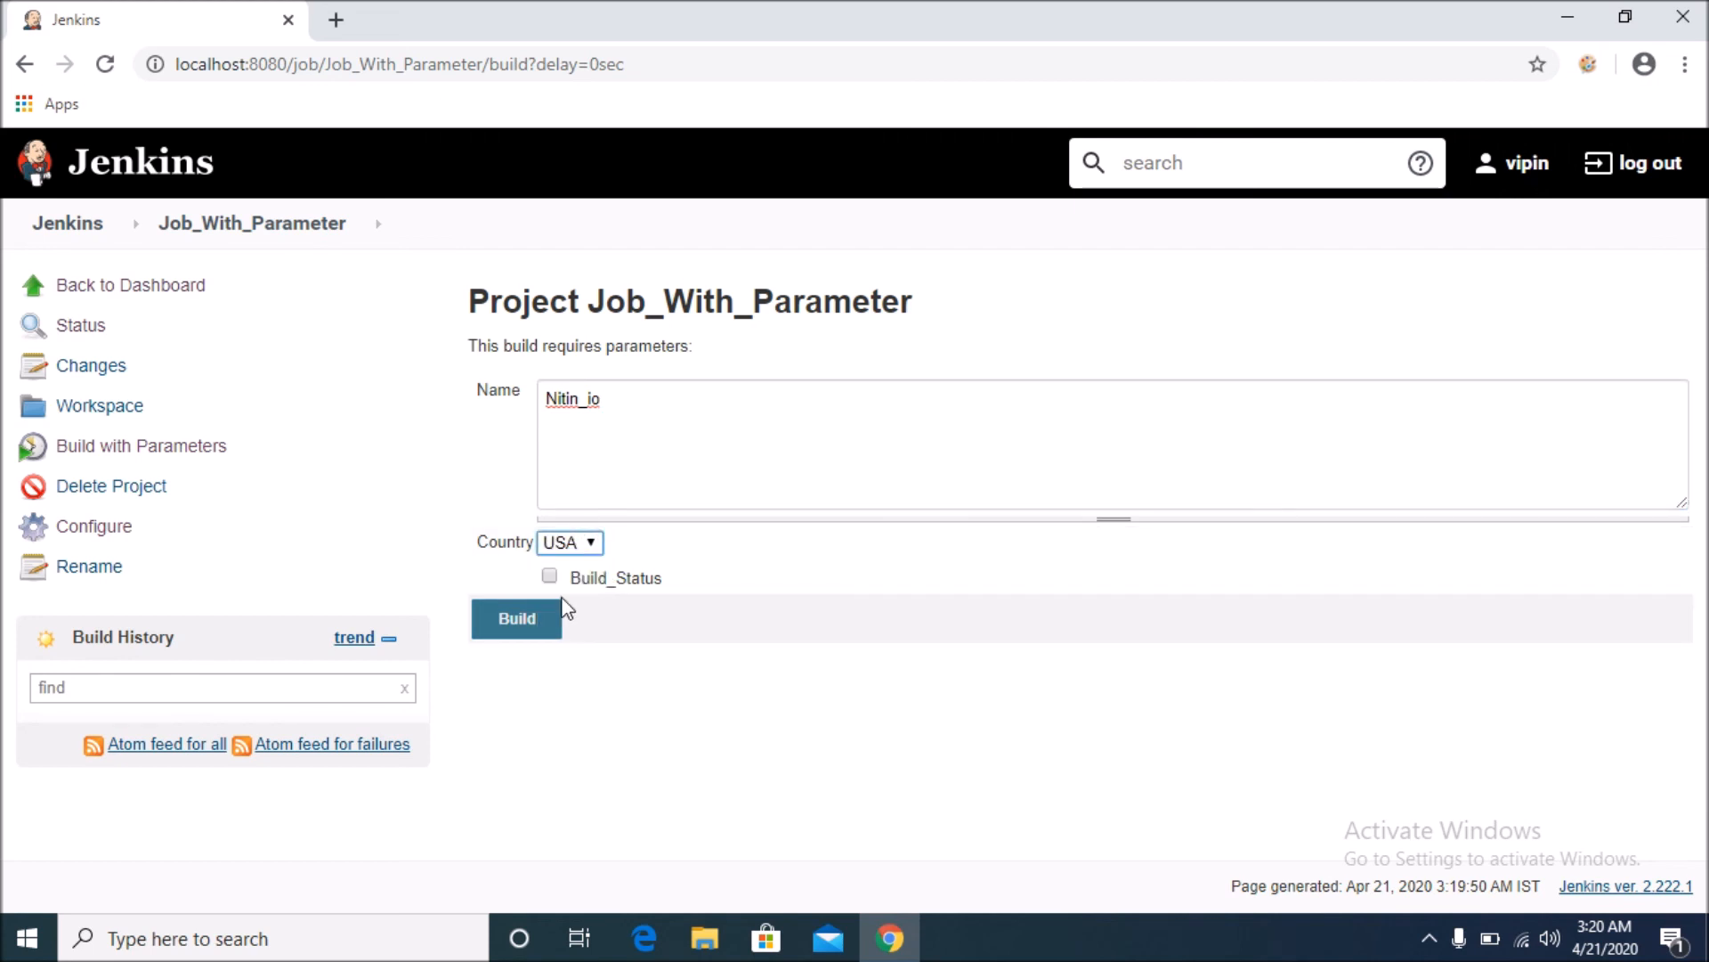
left_click(549, 575)
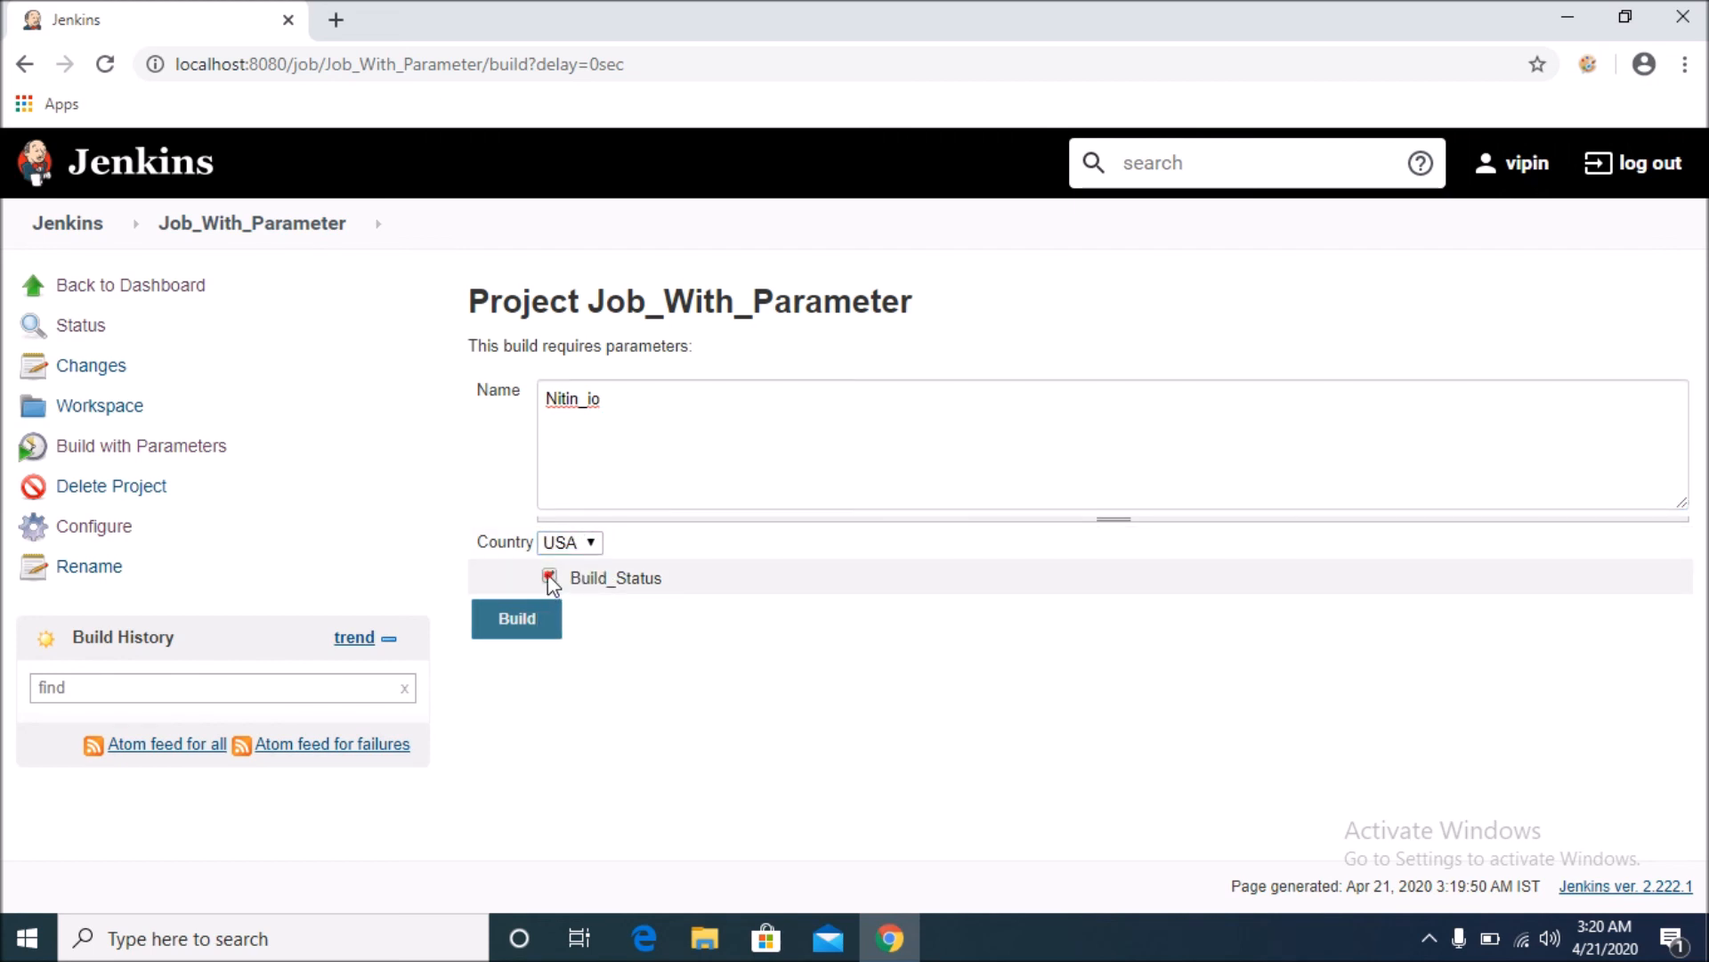
left_click(532, 625)
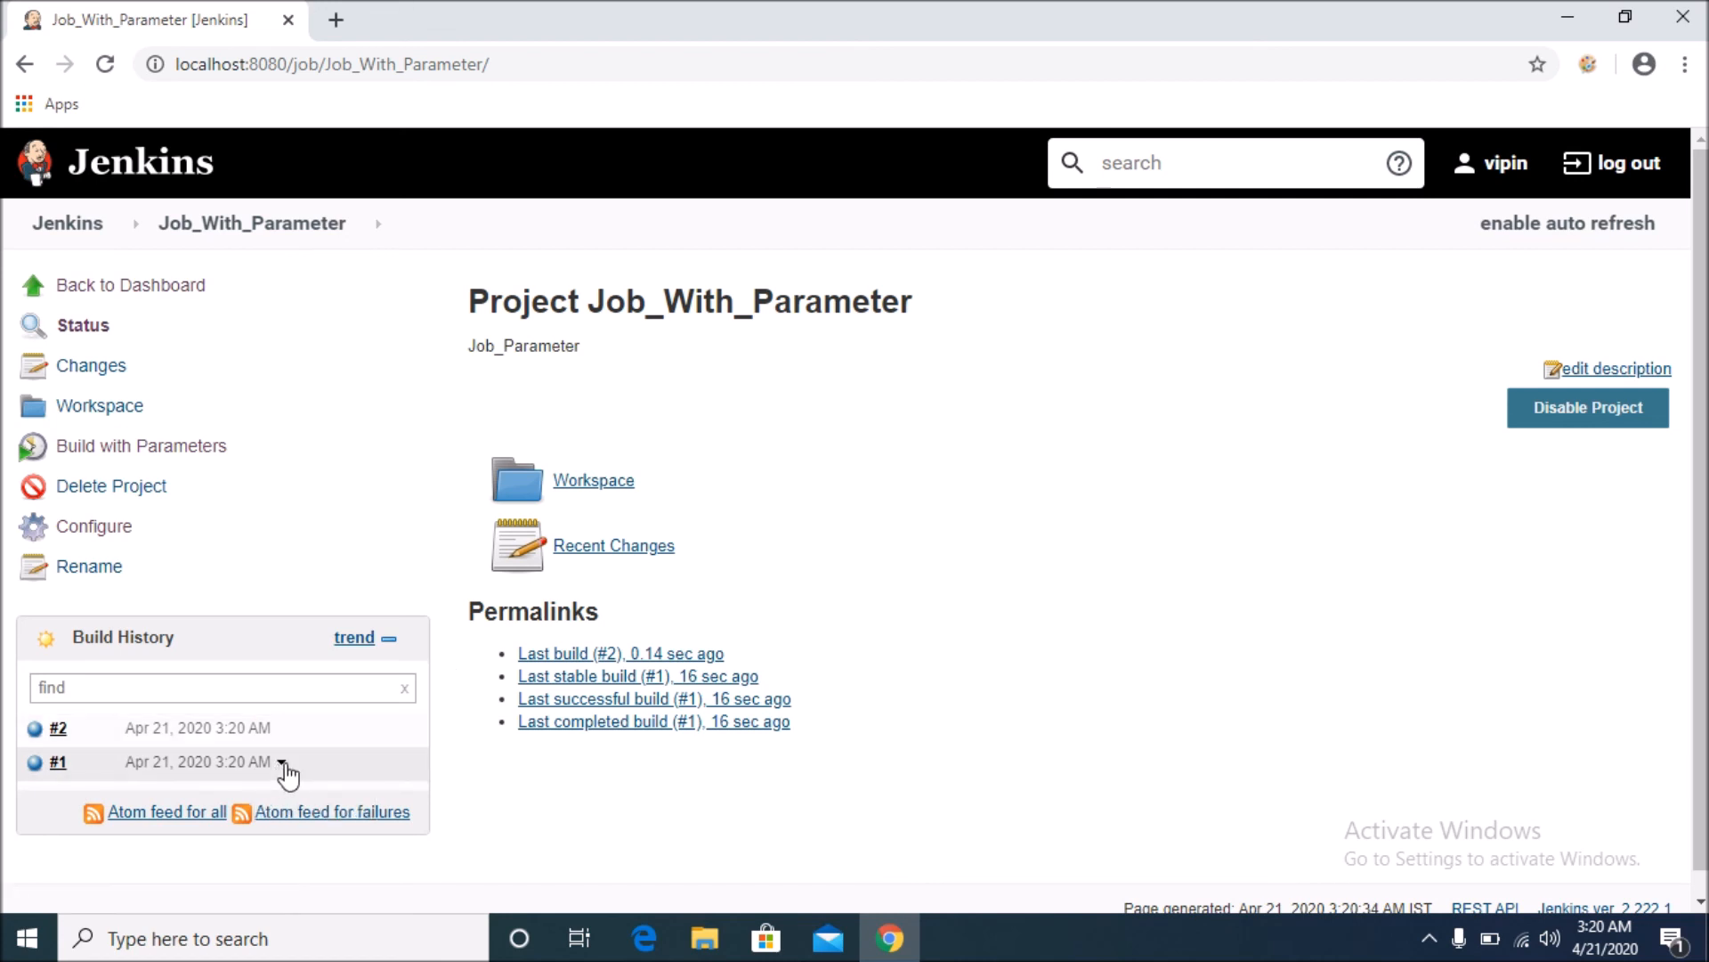
- Open the console output of build #1 and examine the echoed name, country and build status values
left_click(281, 763)
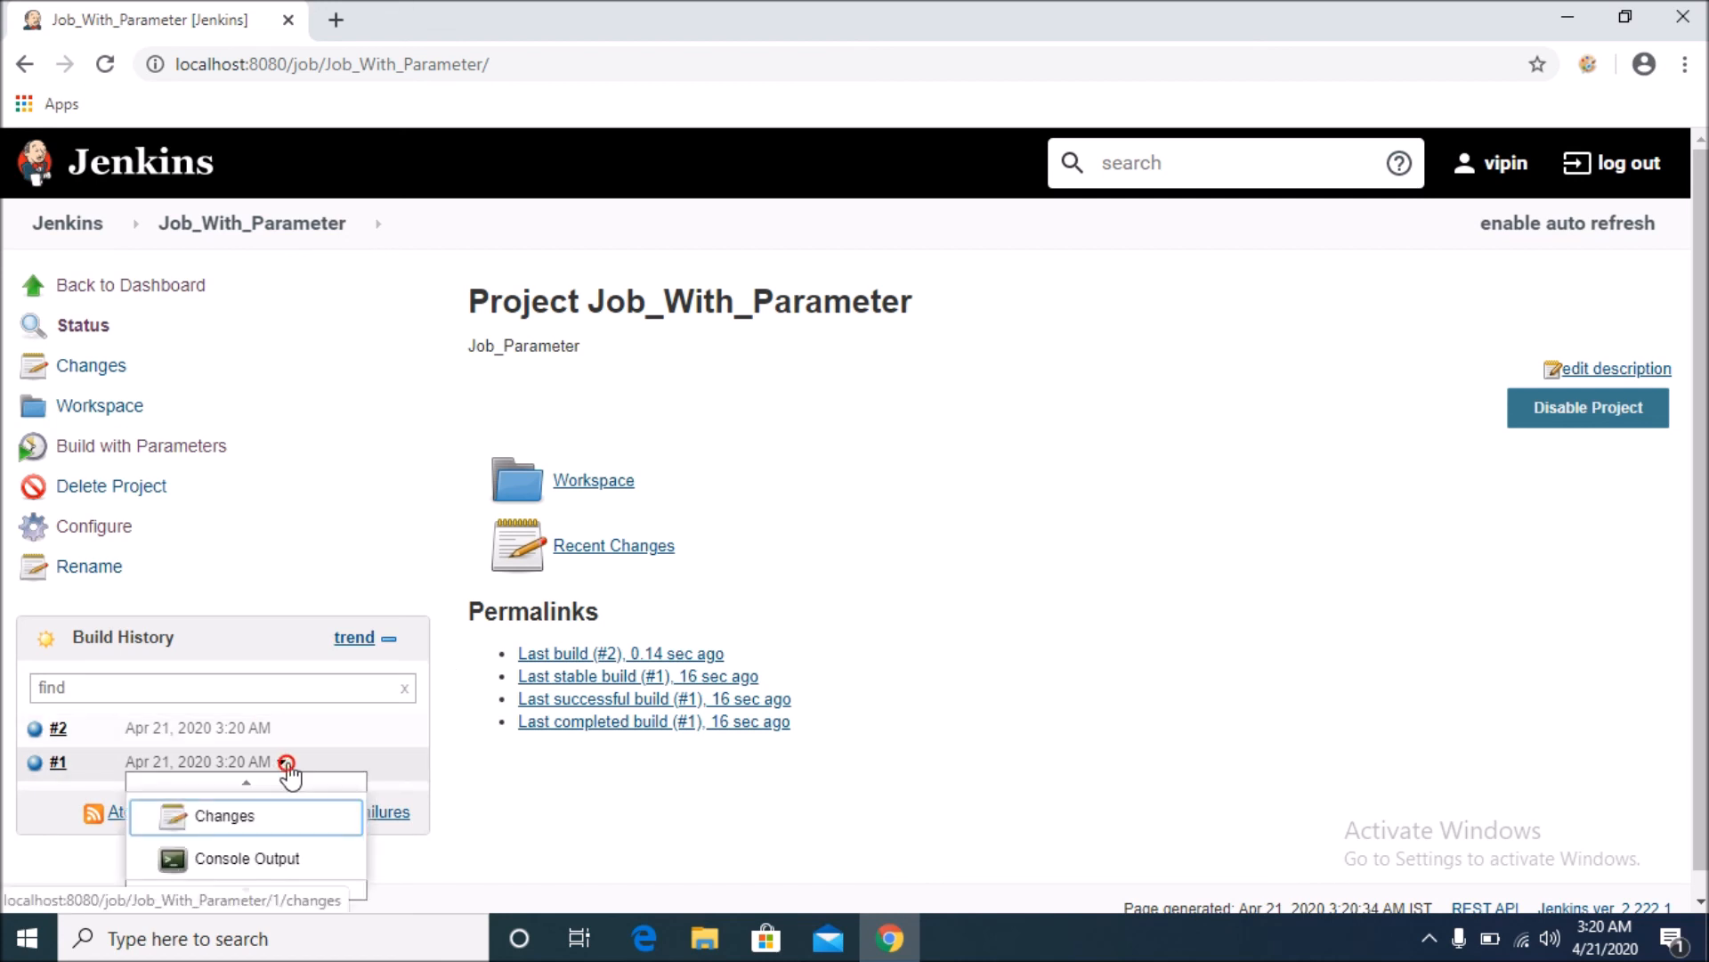
left_click(281, 876)
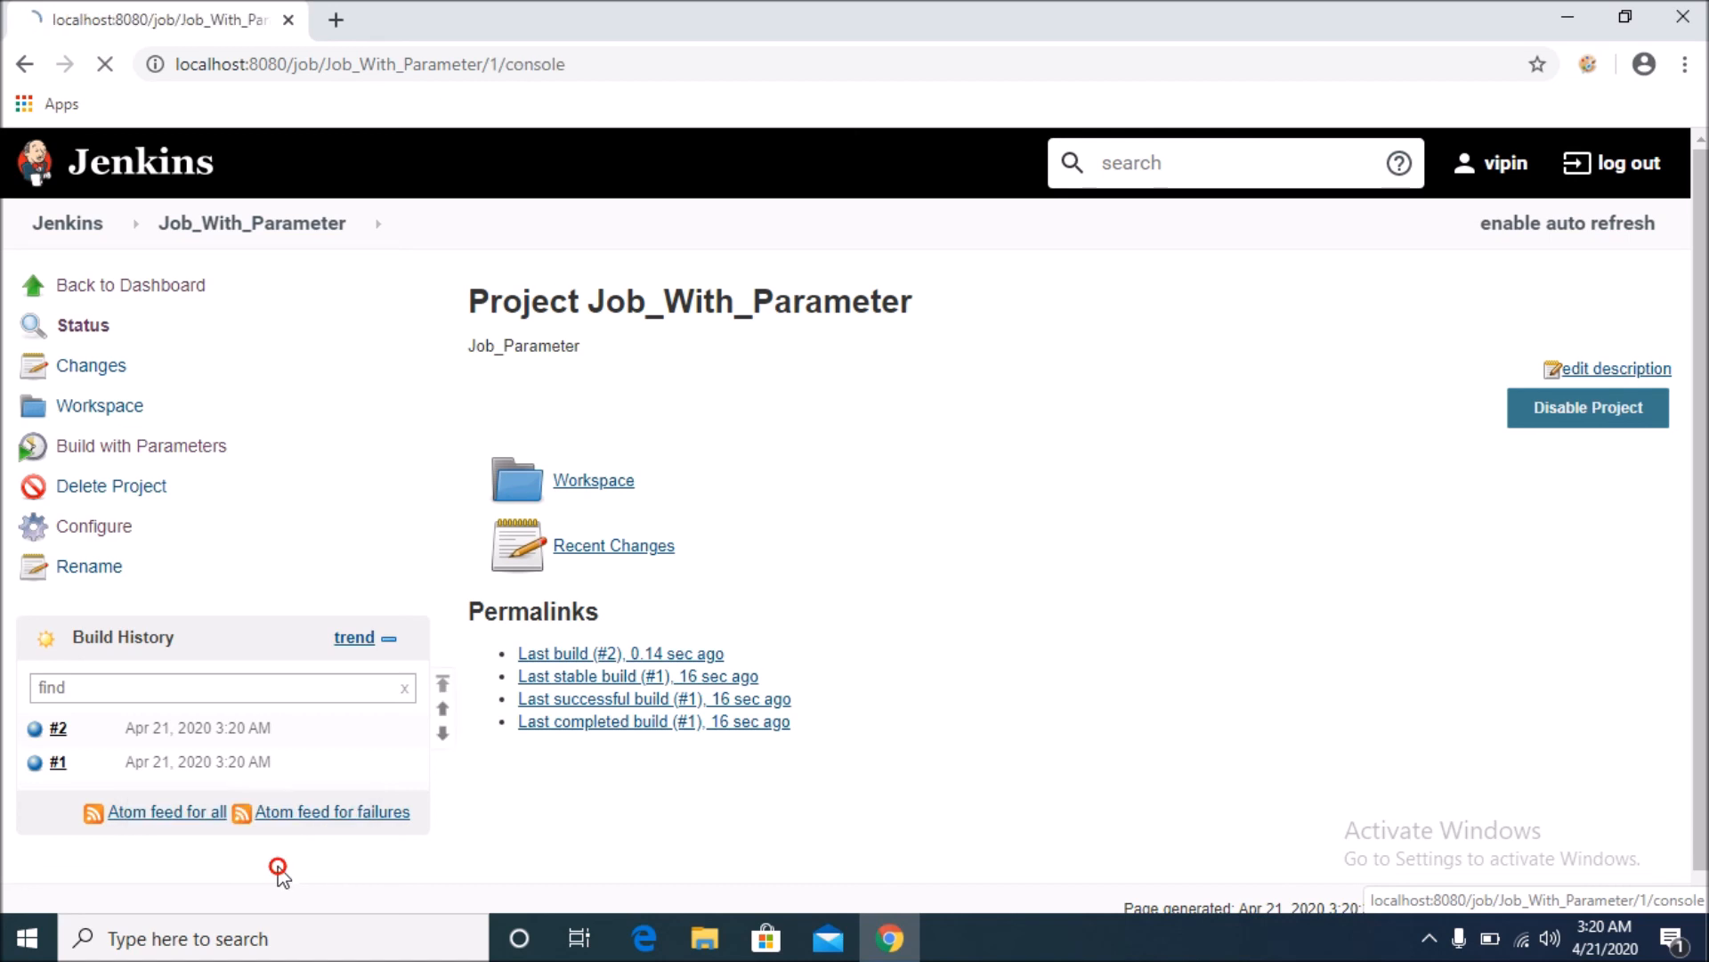
left_click_drag(1063, 571, 1454, 567)
left_click(1425, 587)
left_click_drag(1203, 571, 1275, 568)
mouse_move(1419, 566)
left_mouse_down()
mouse_move(1453, 584)
mouse_move(1437, 566)
left_mouse_up()
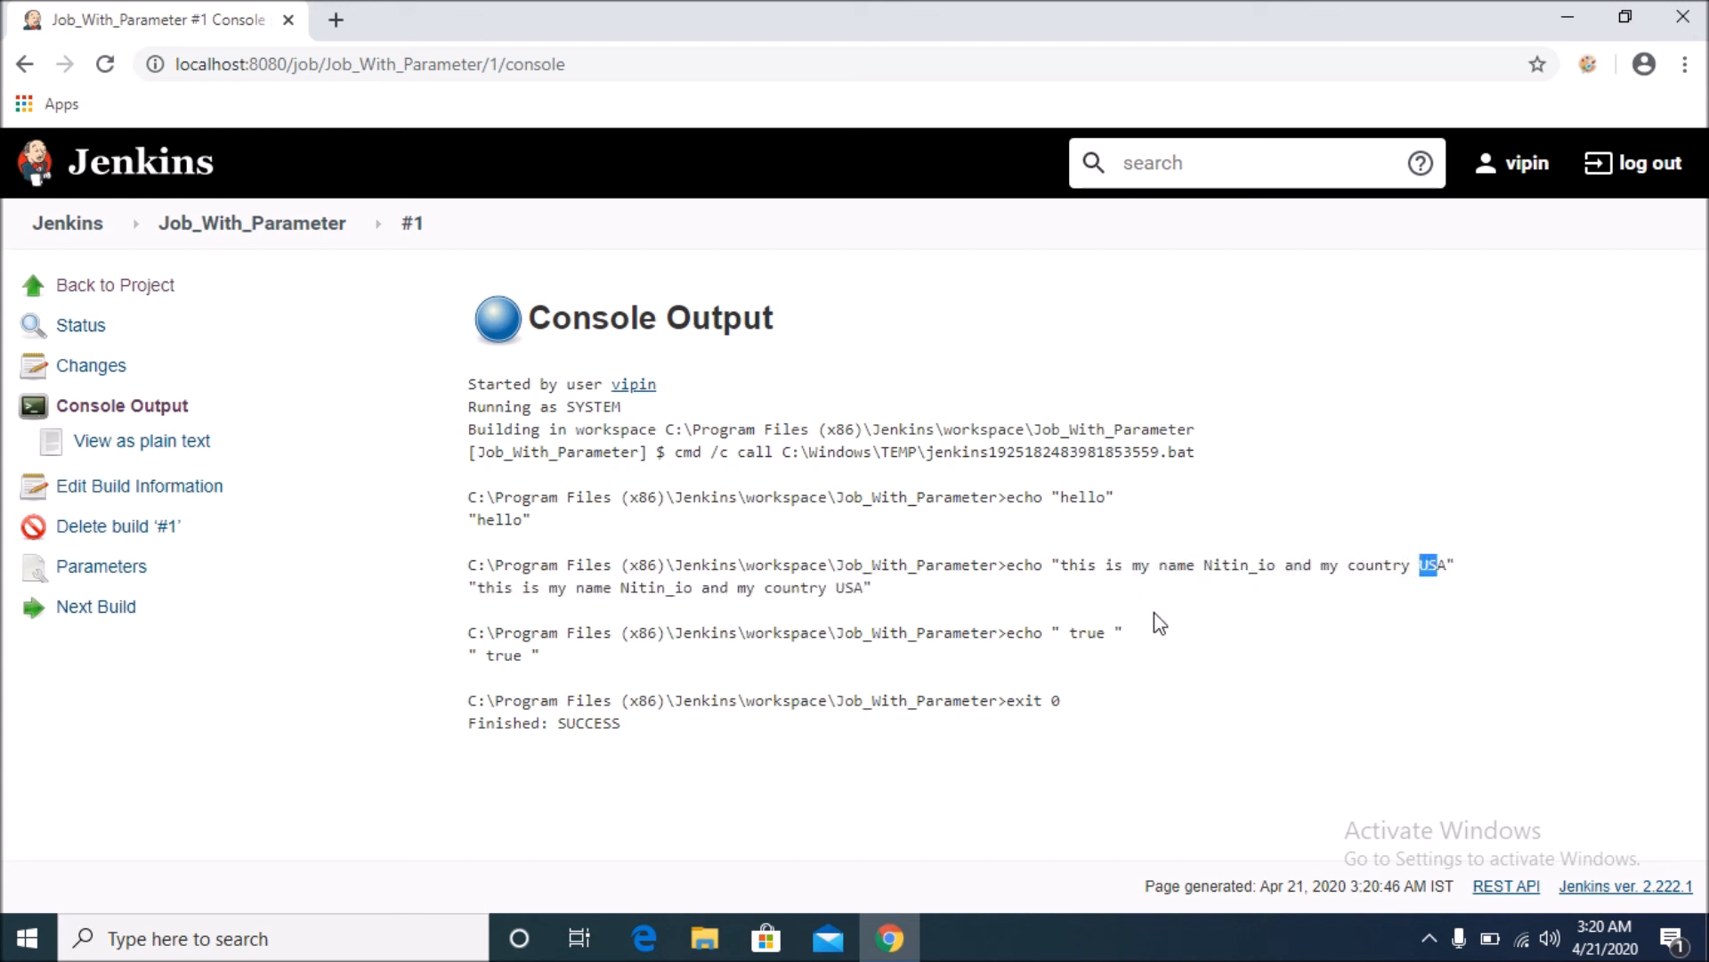
left_click_drag(1044, 633, 1132, 633)
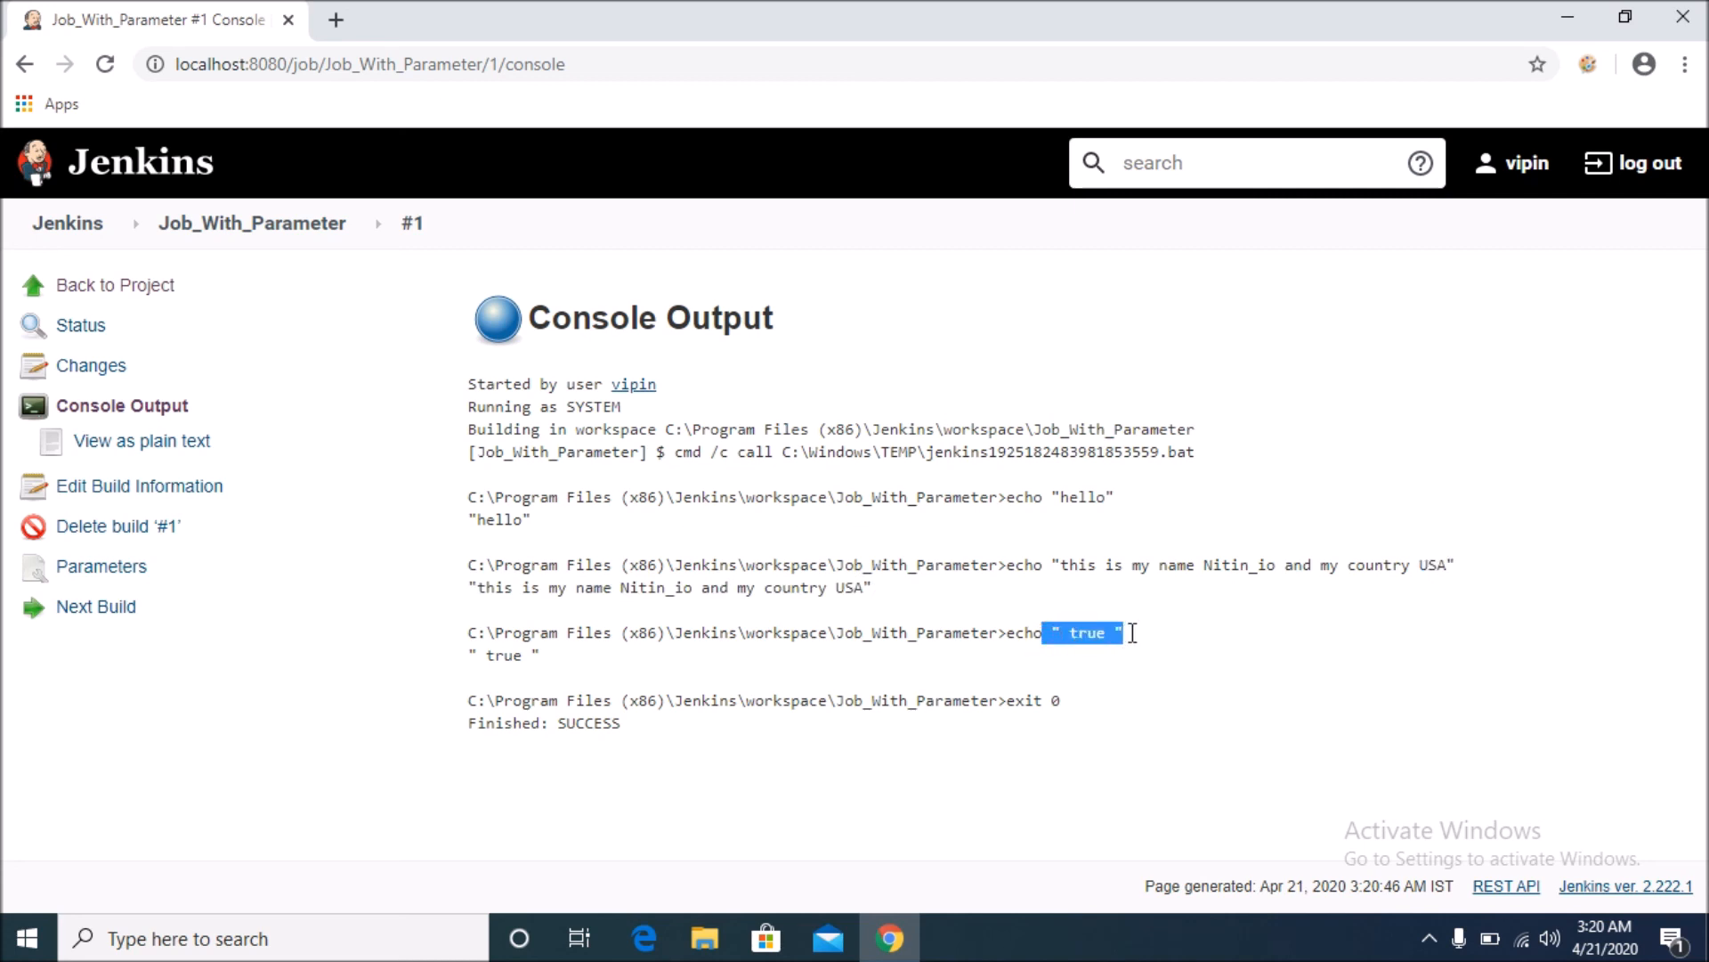